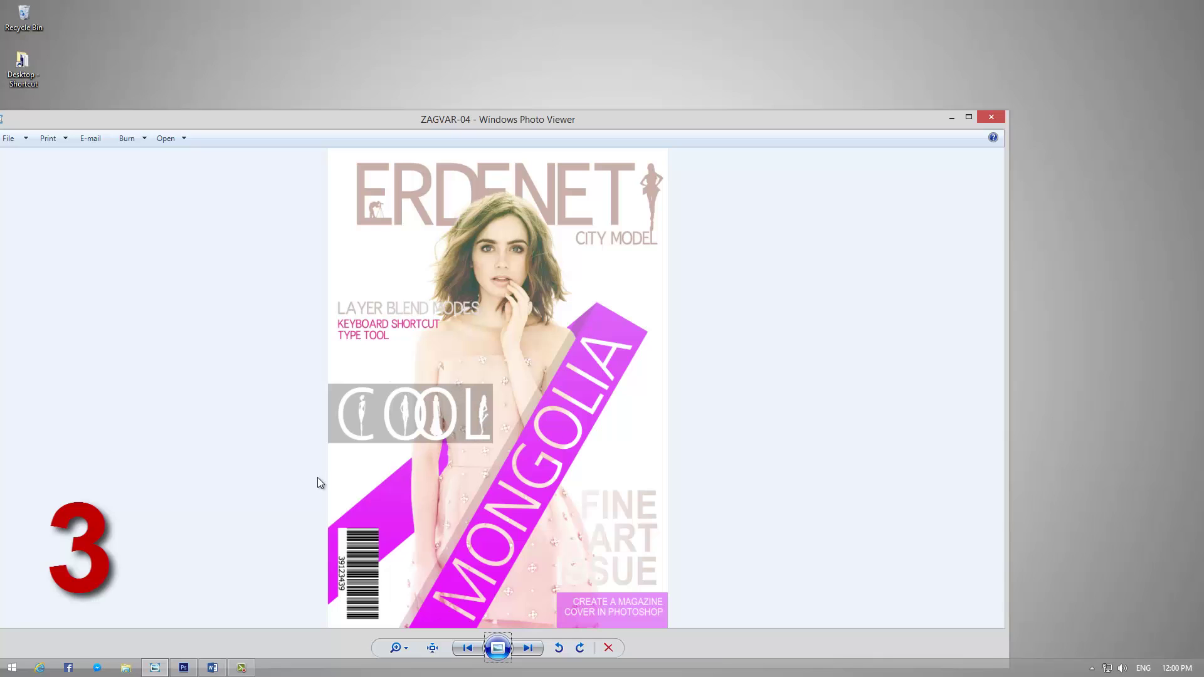
Step: Switch to Photoshop and add the paragraph text MONGOLIA across the lower part of the magazine cover
click(951, 118)
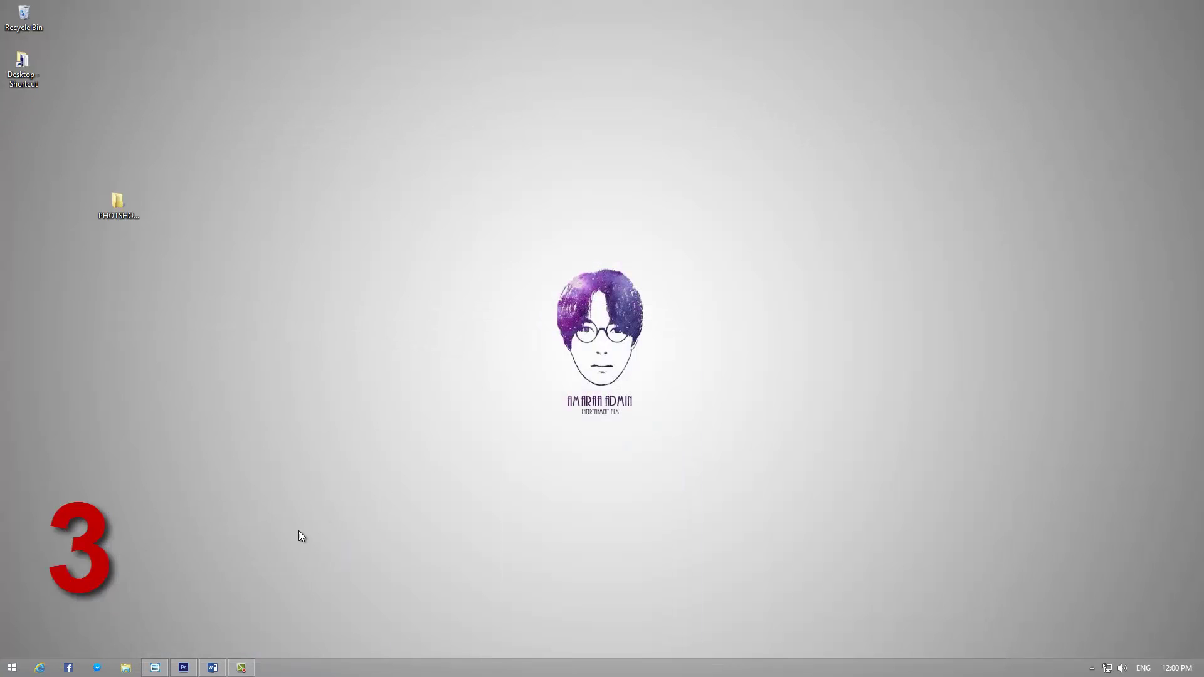
click(187, 670)
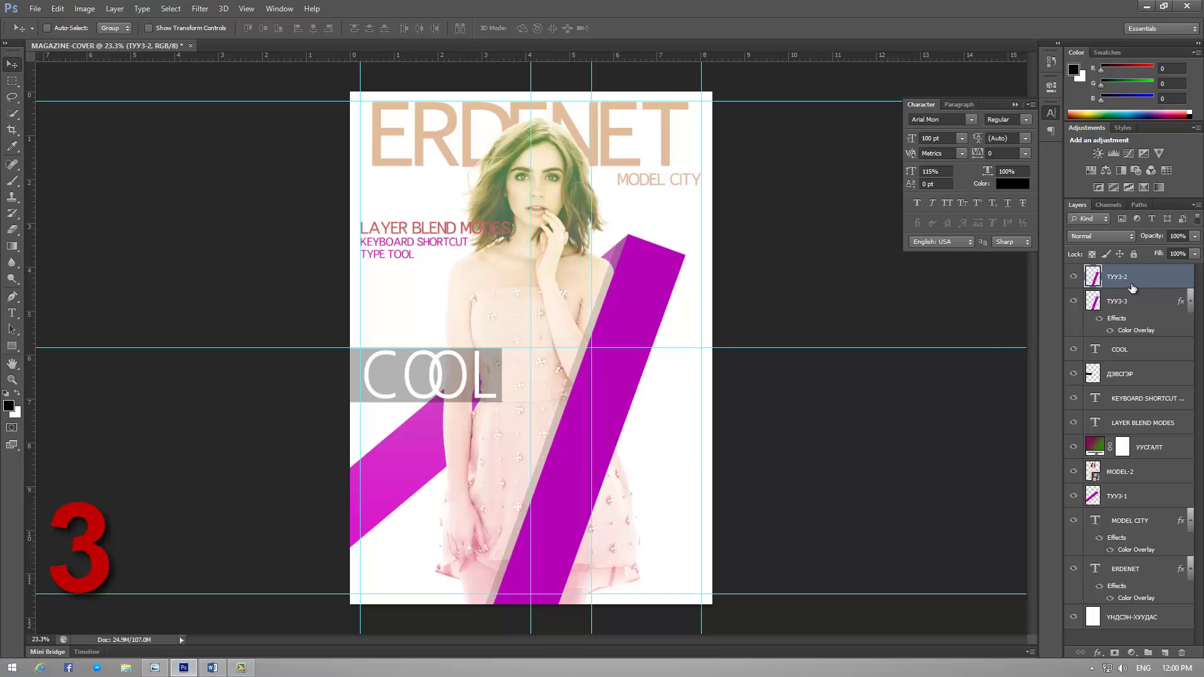
click(12, 312)
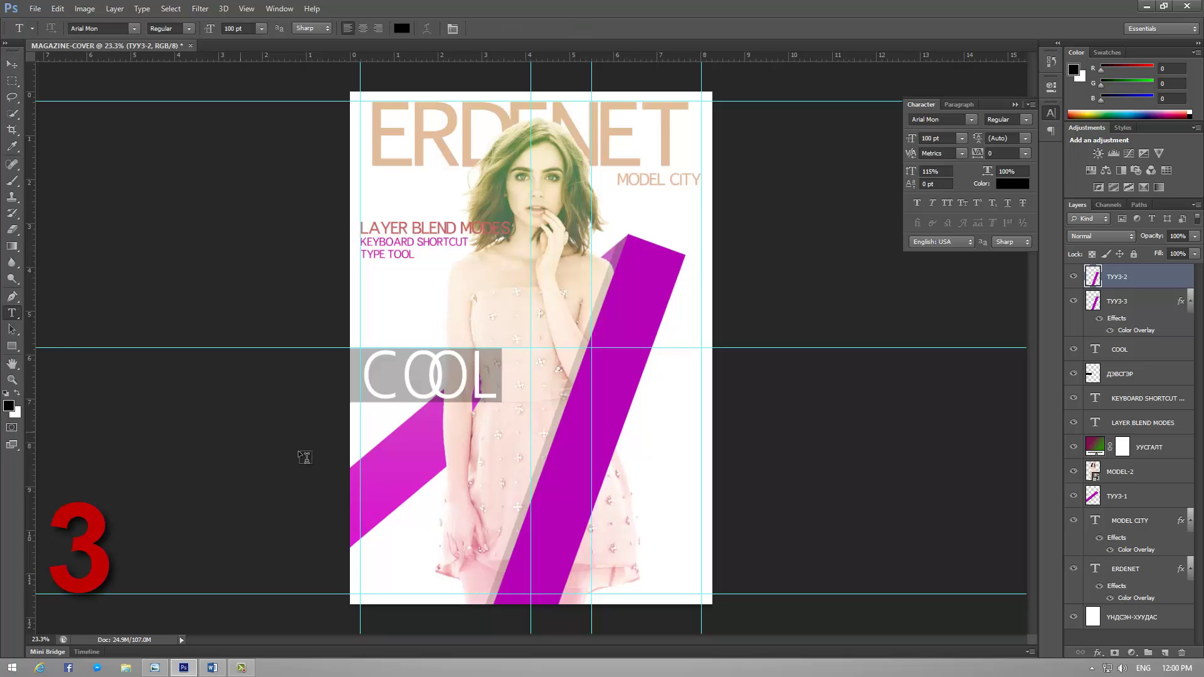
drag(353, 469, 701, 538)
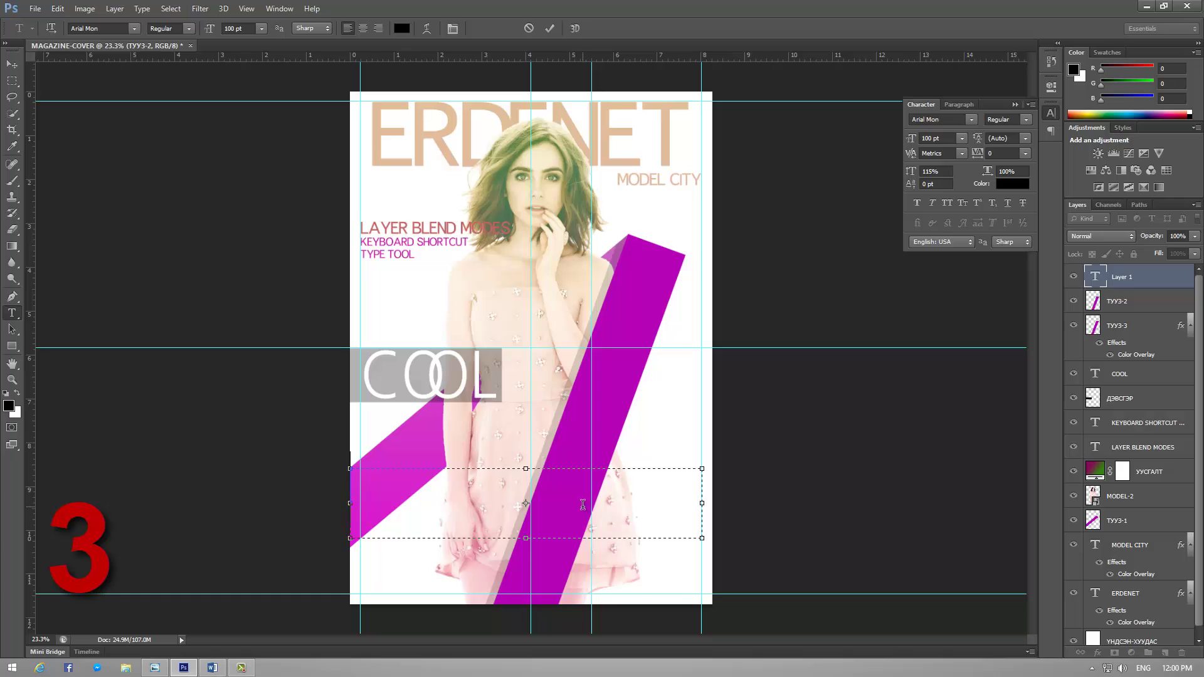
text(M)
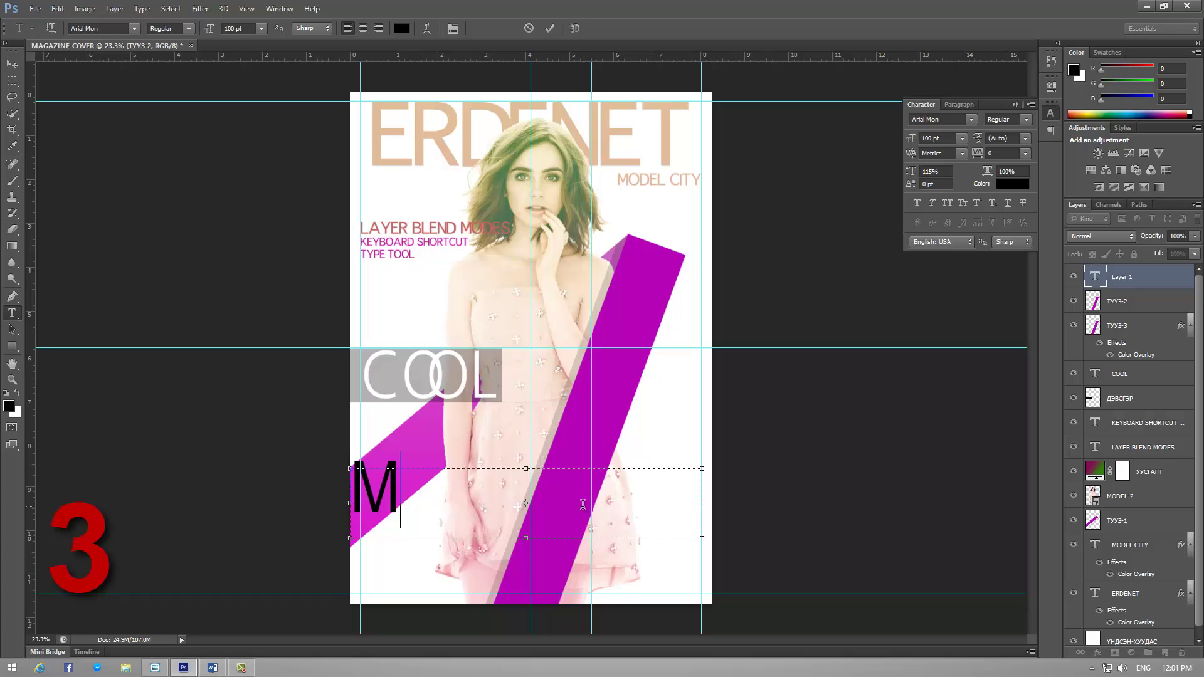
text(ONGOLIA)
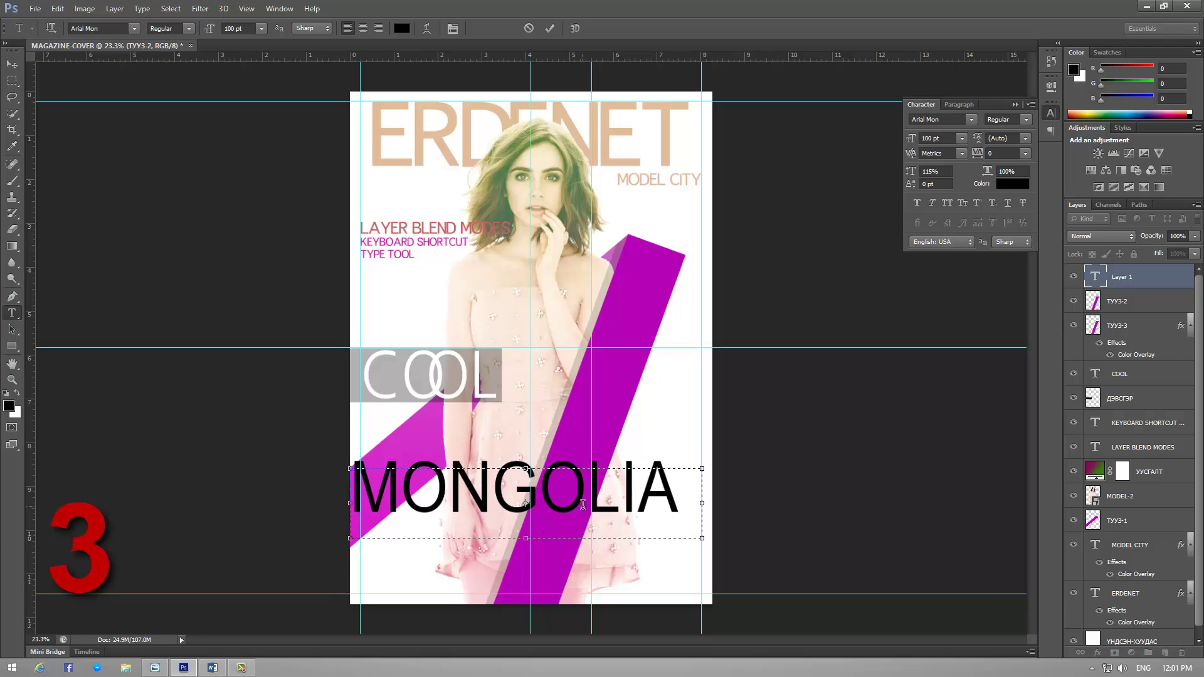
Step: Shorten the MONGOLIA text box to fit its line and shift the text slightly toward the cover's right edge
drag(685, 501, 328, 486)
click(447, 494)
drag(526, 538, 526, 515)
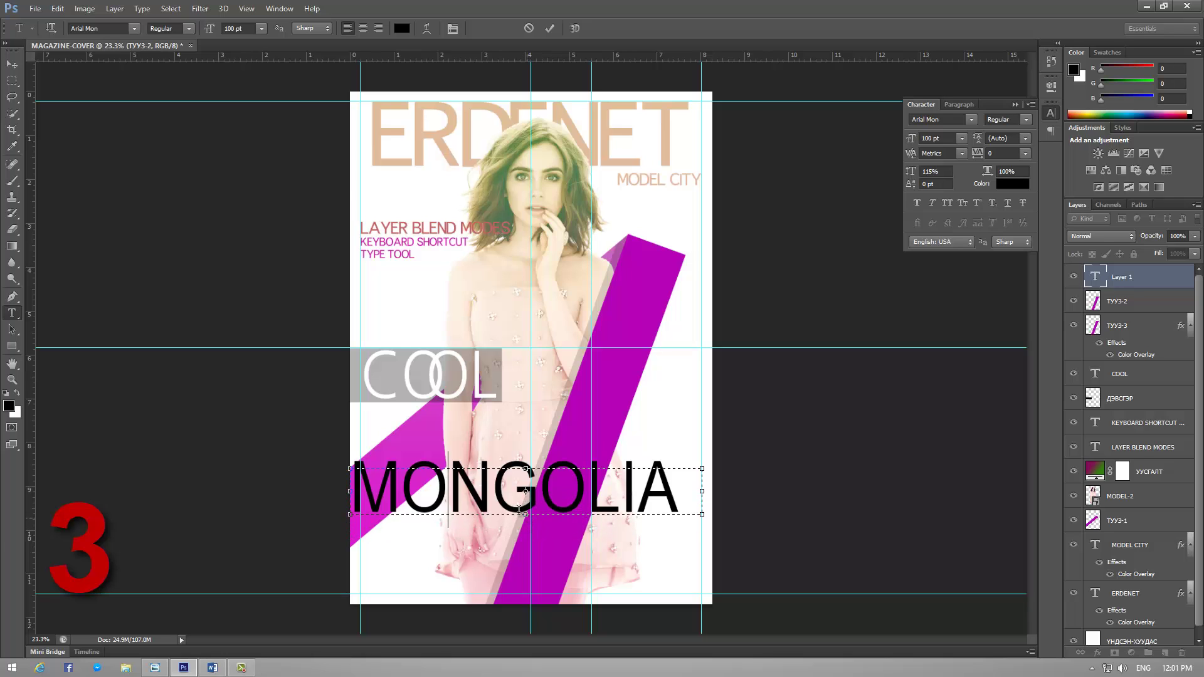
click(10, 68)
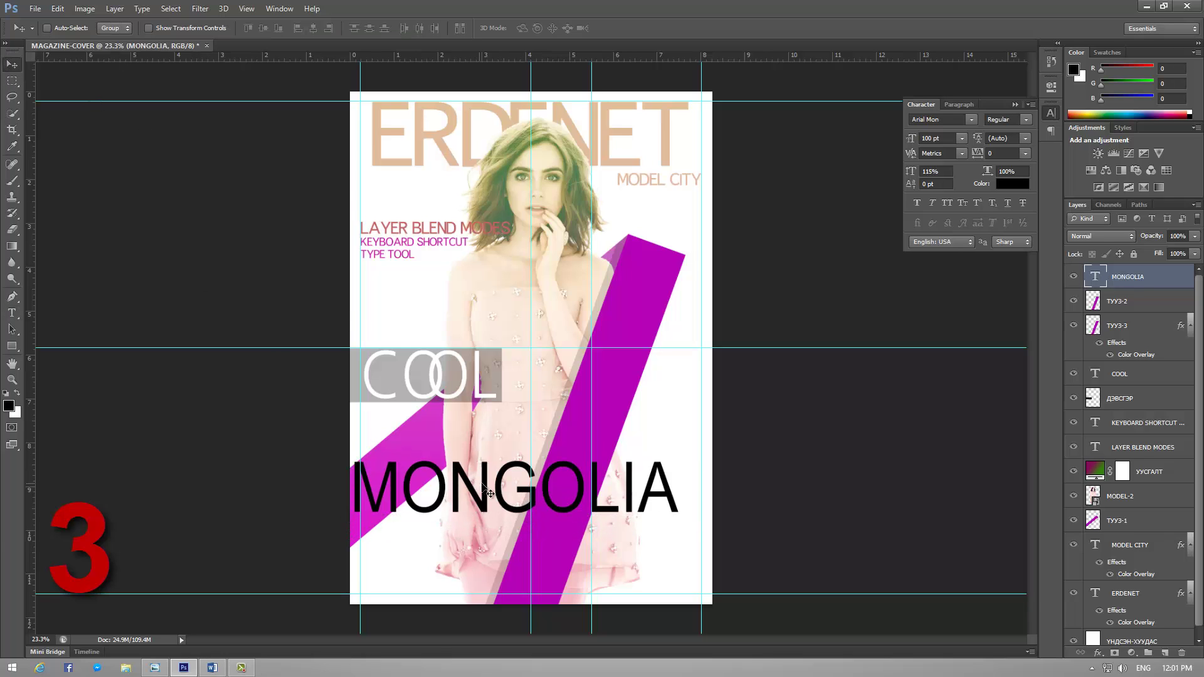
drag(482, 489, 507, 496)
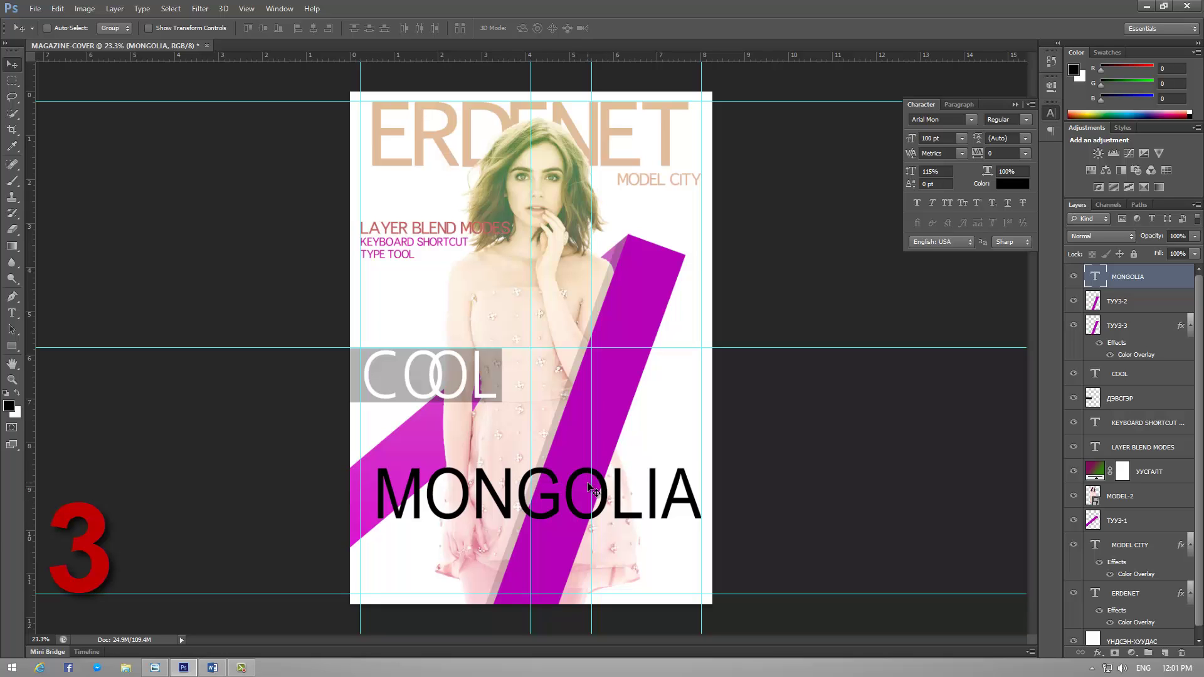
Step: Rotate the MONGOLIA text by -70 degrees with Free Transform and place it along the diagonal purple ribbon
click(57, 9)
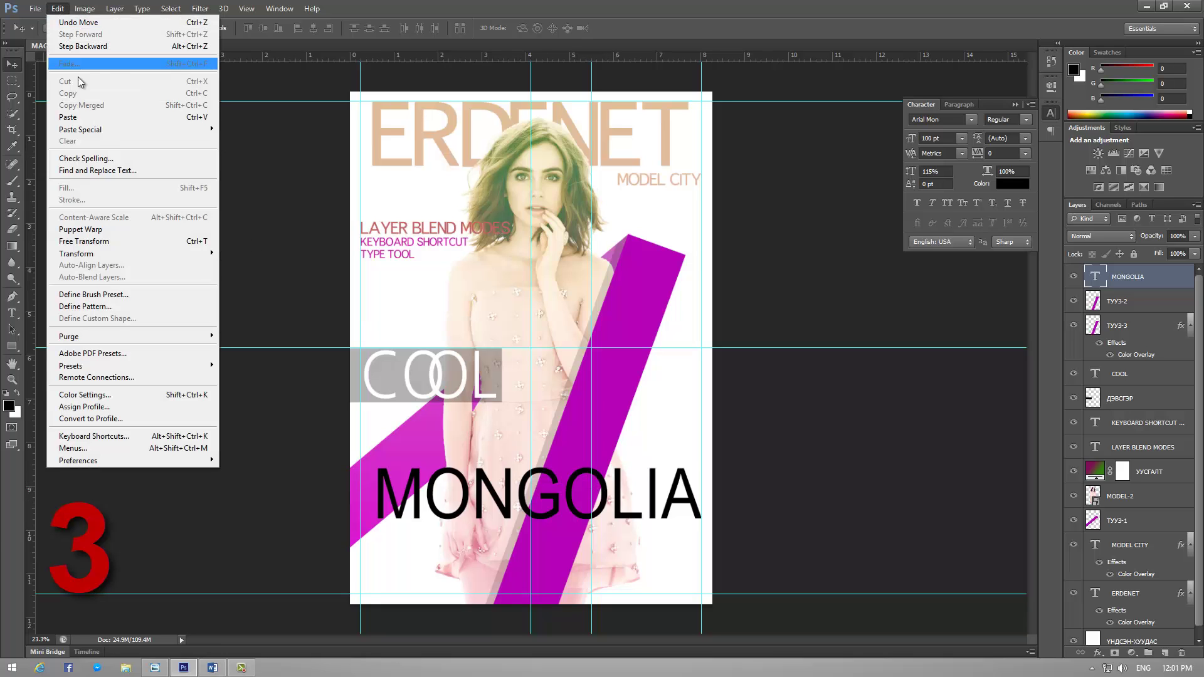
click(84, 240)
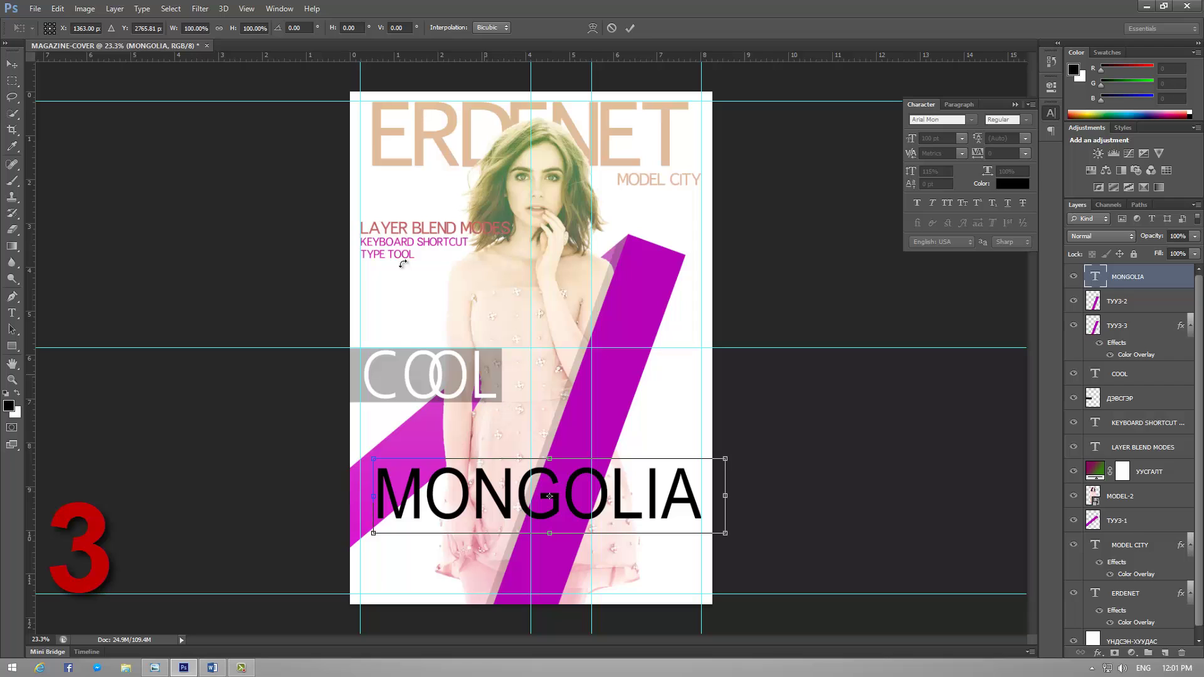
click(303, 26)
text(-70)
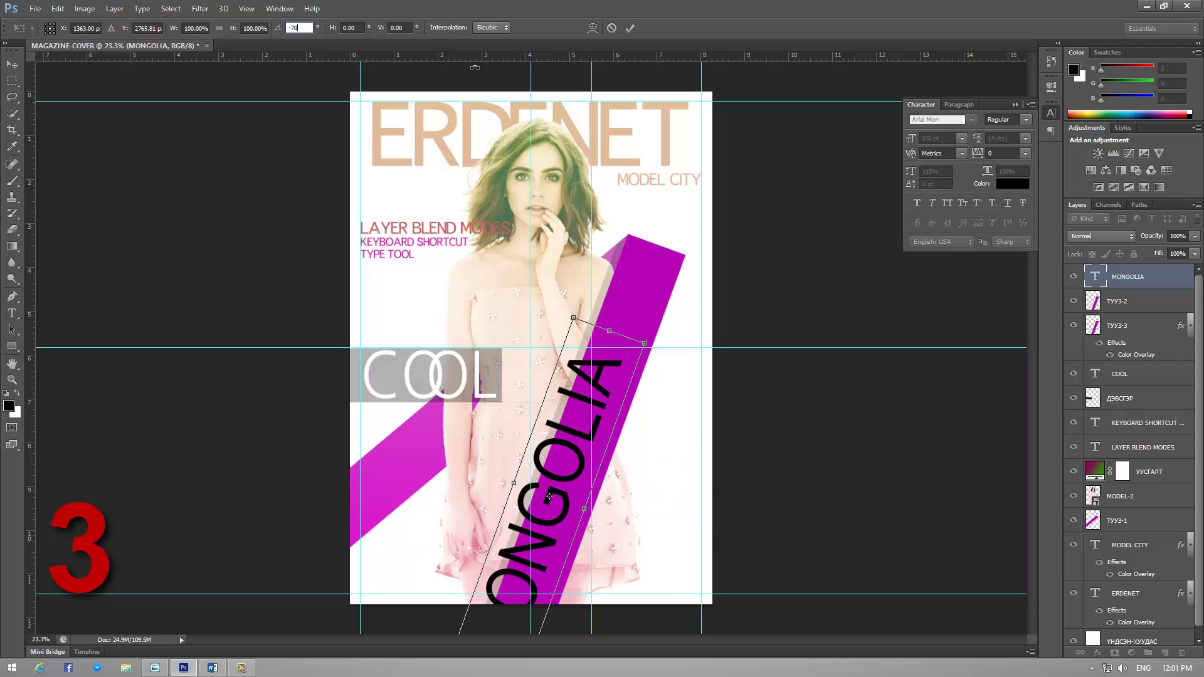
drag(562, 425, 611, 348)
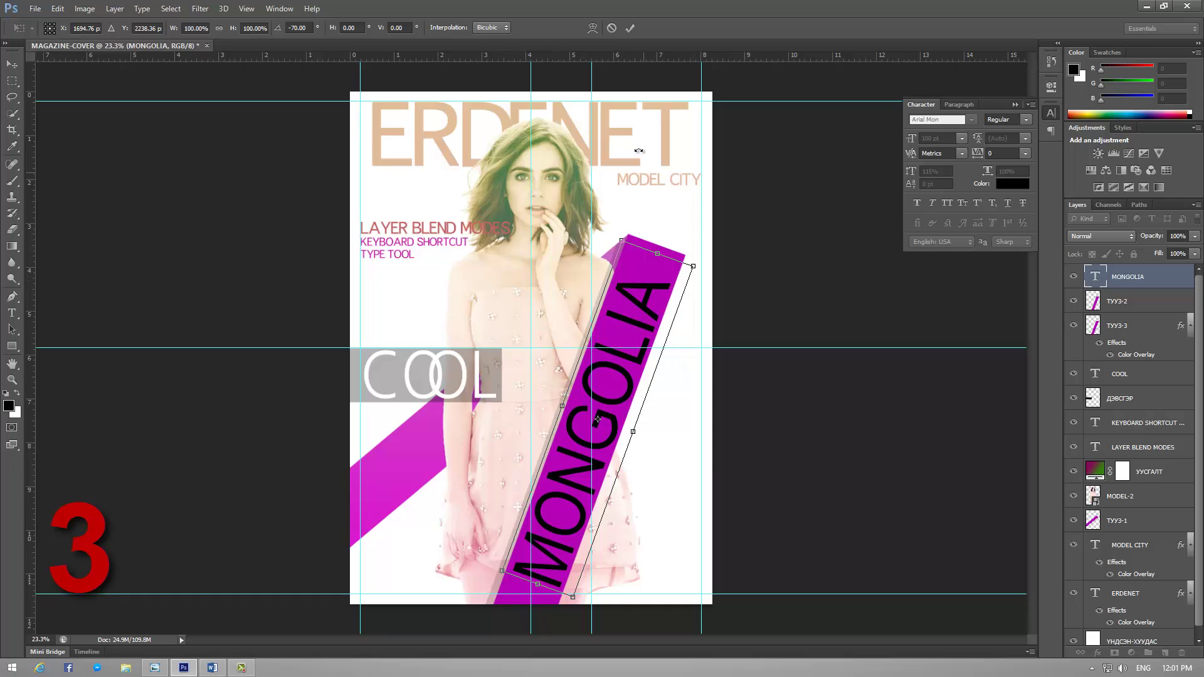
click(630, 28)
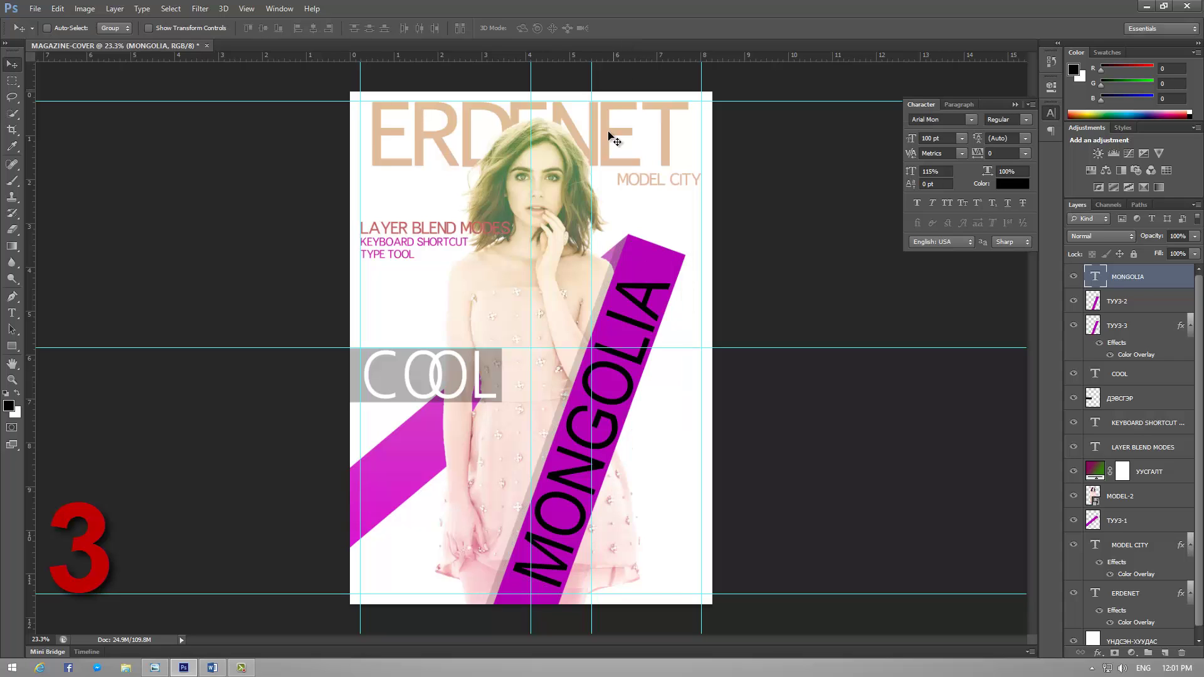
Step: Load the MONGOLIA lettering as a selection and clear that area from the ТУУЗ-2 layer
ctrl+click(1105, 277)
click(1096, 303)
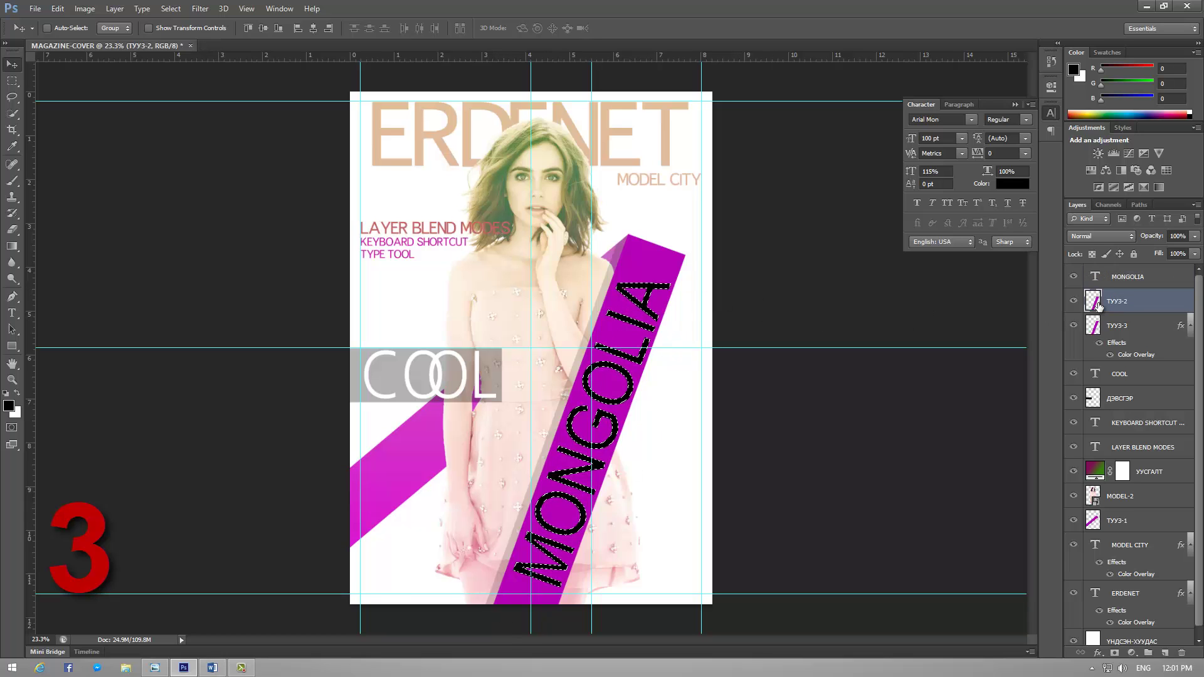
click(58, 8)
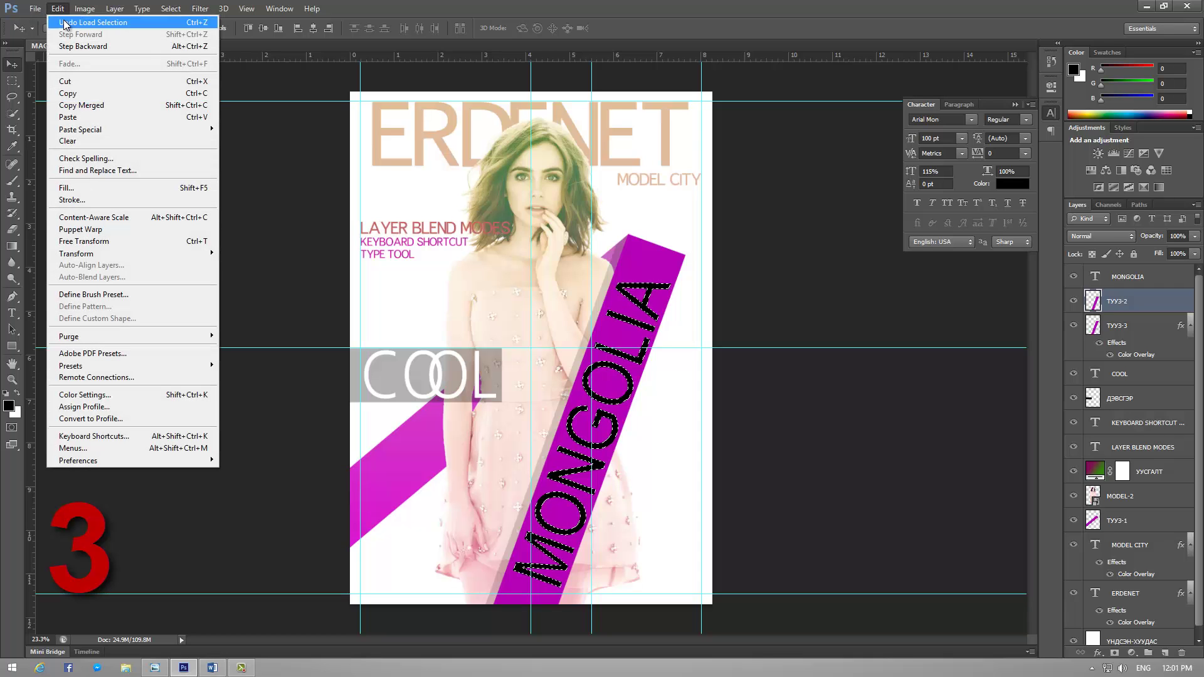
click(103, 140)
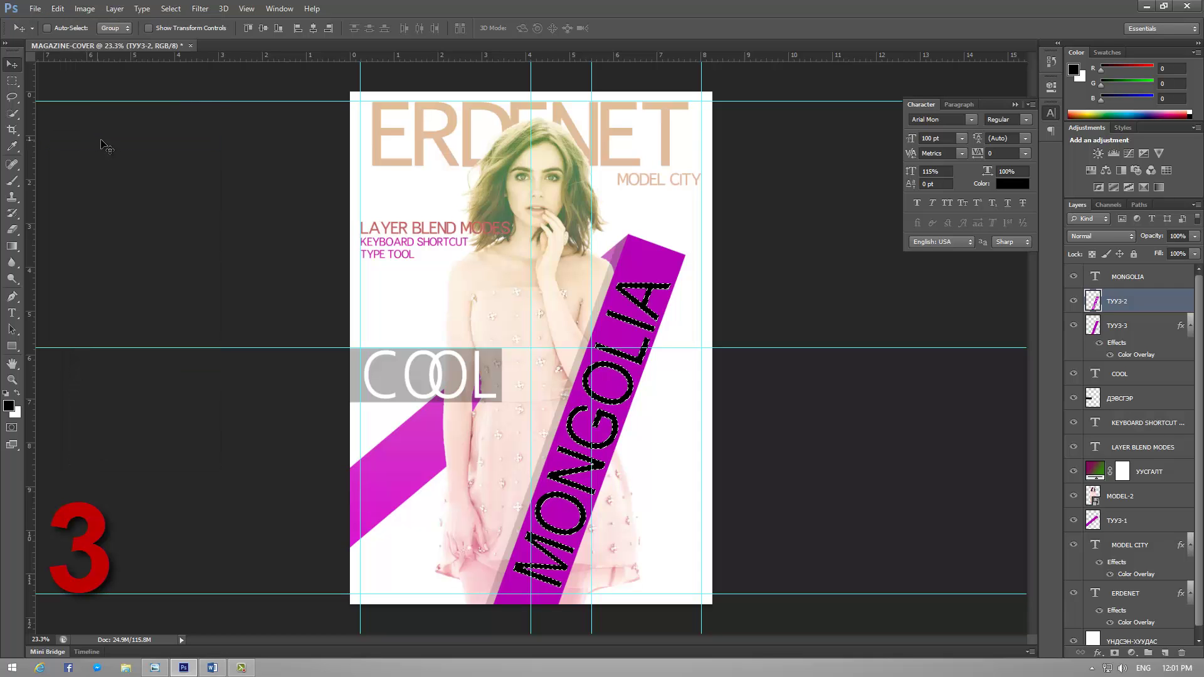
Step: Clear the selected lettering from the ТУУЗ-3 and ТУУЗ-1 ribbon layers as well
click(1095, 327)
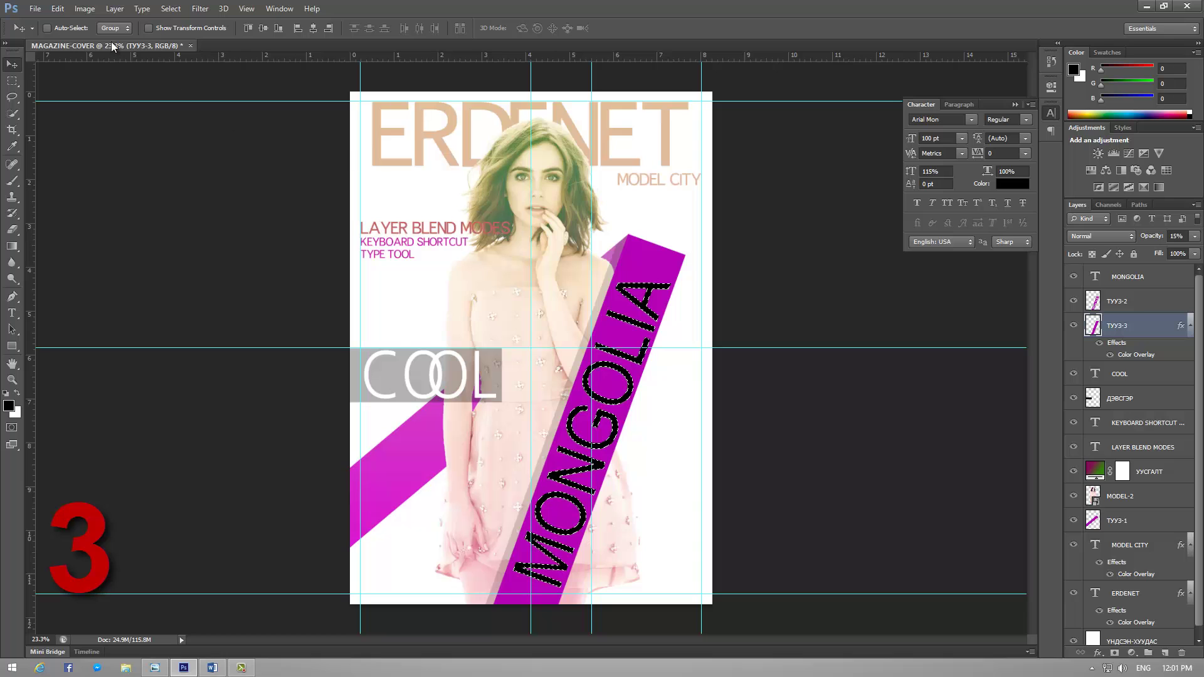
click(57, 8)
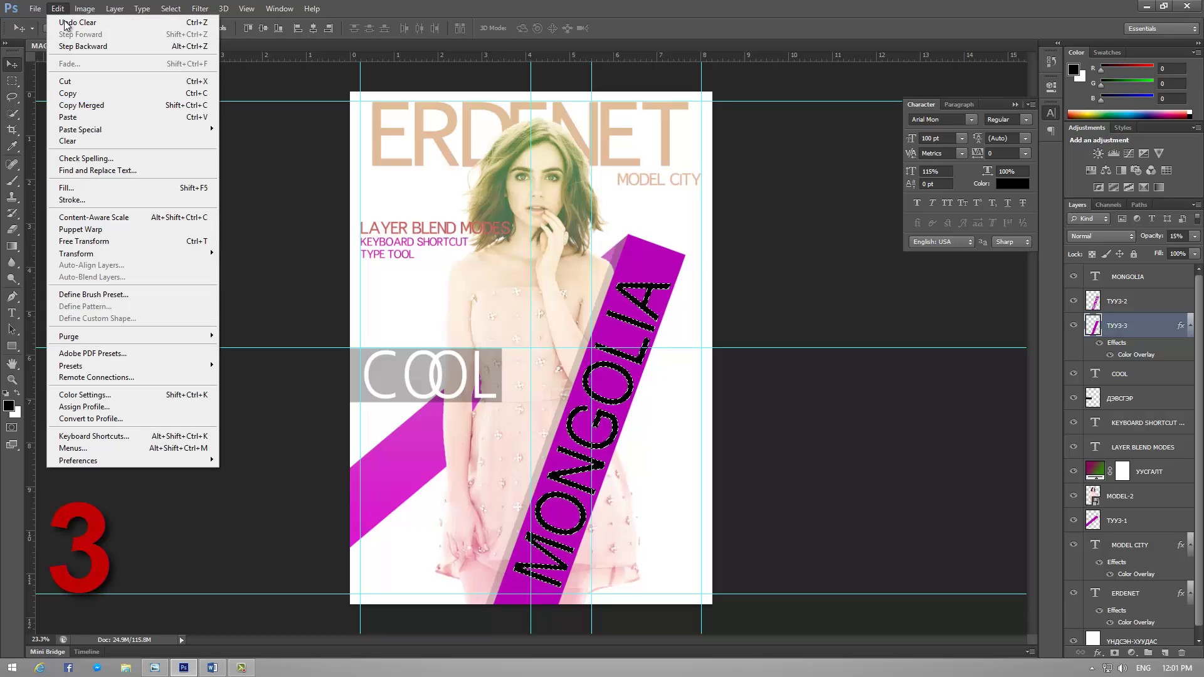
click(82, 141)
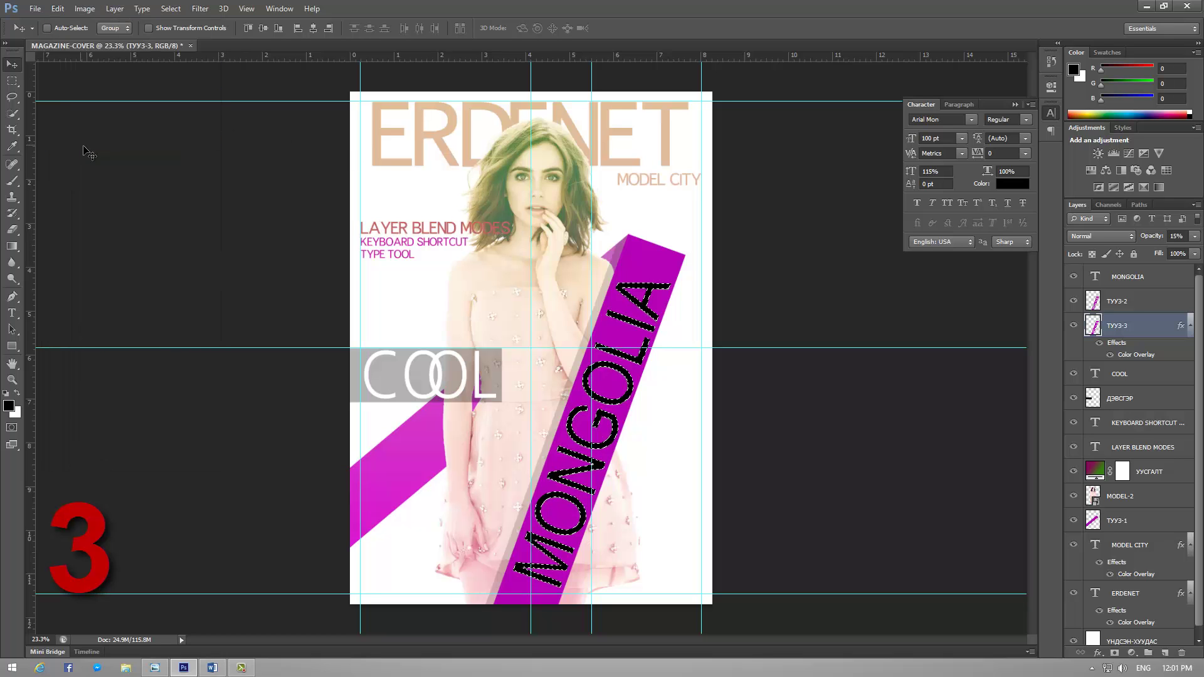
click(1127, 531)
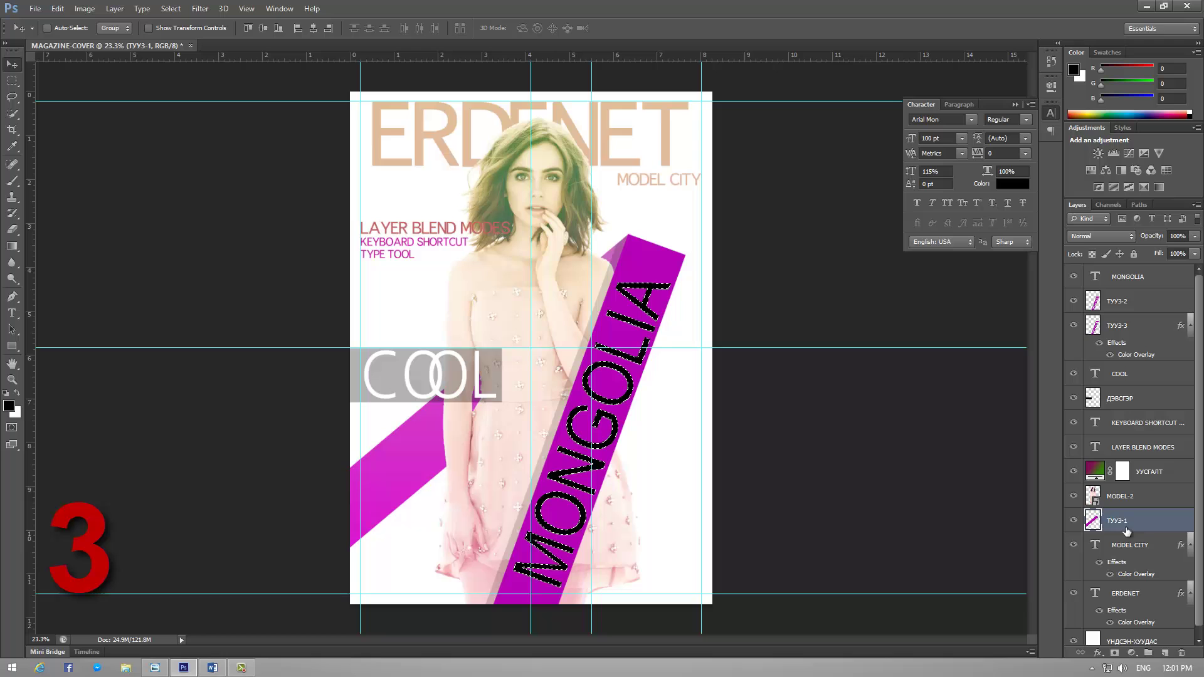
click(55, 10)
click(105, 142)
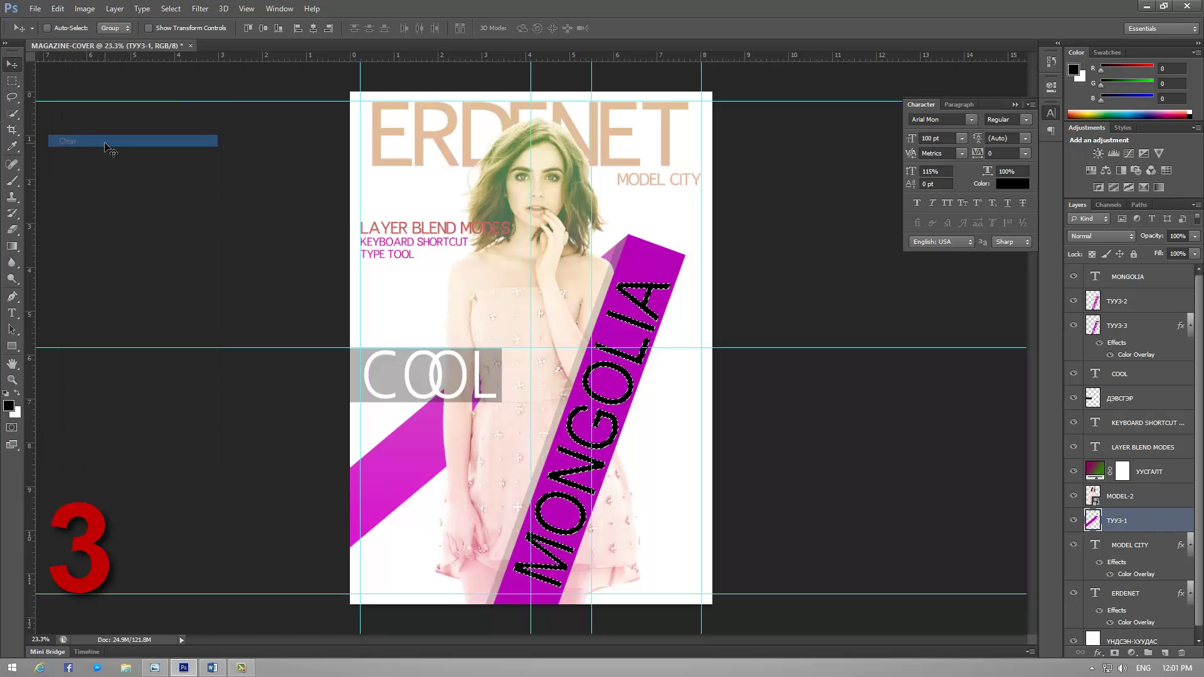
Step: Deselect the lettering and hide the MONGOLIA text layer
click(12, 81)
right_click(643, 288)
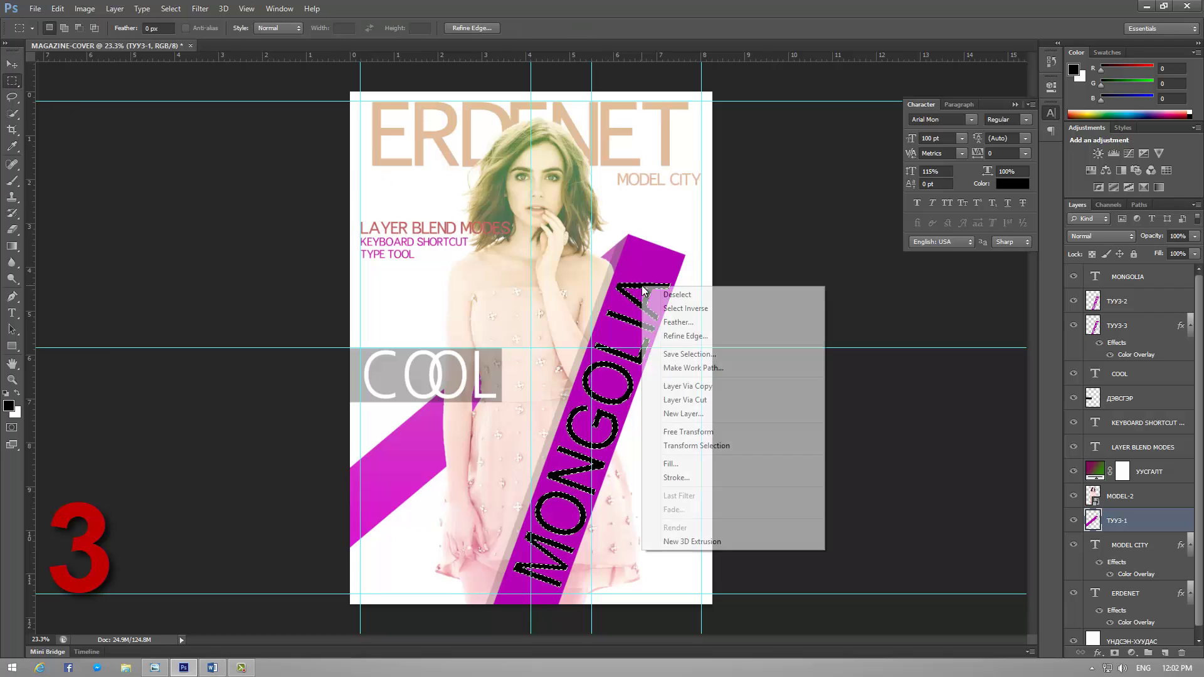
click(670, 295)
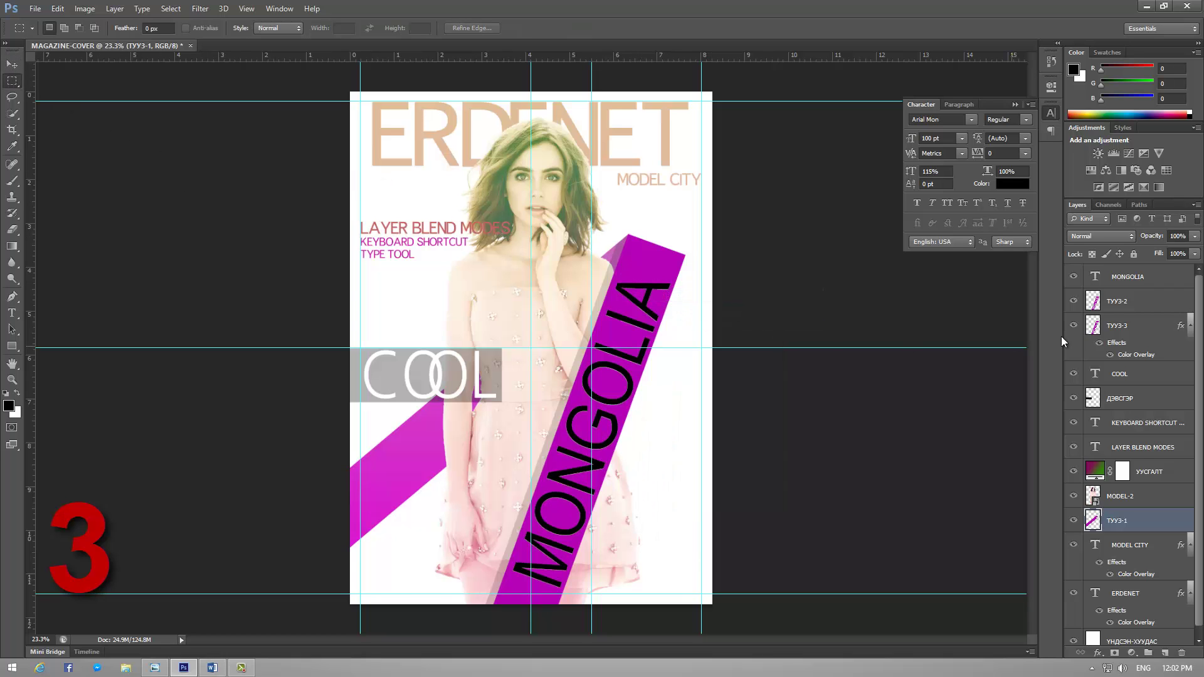
click(1074, 277)
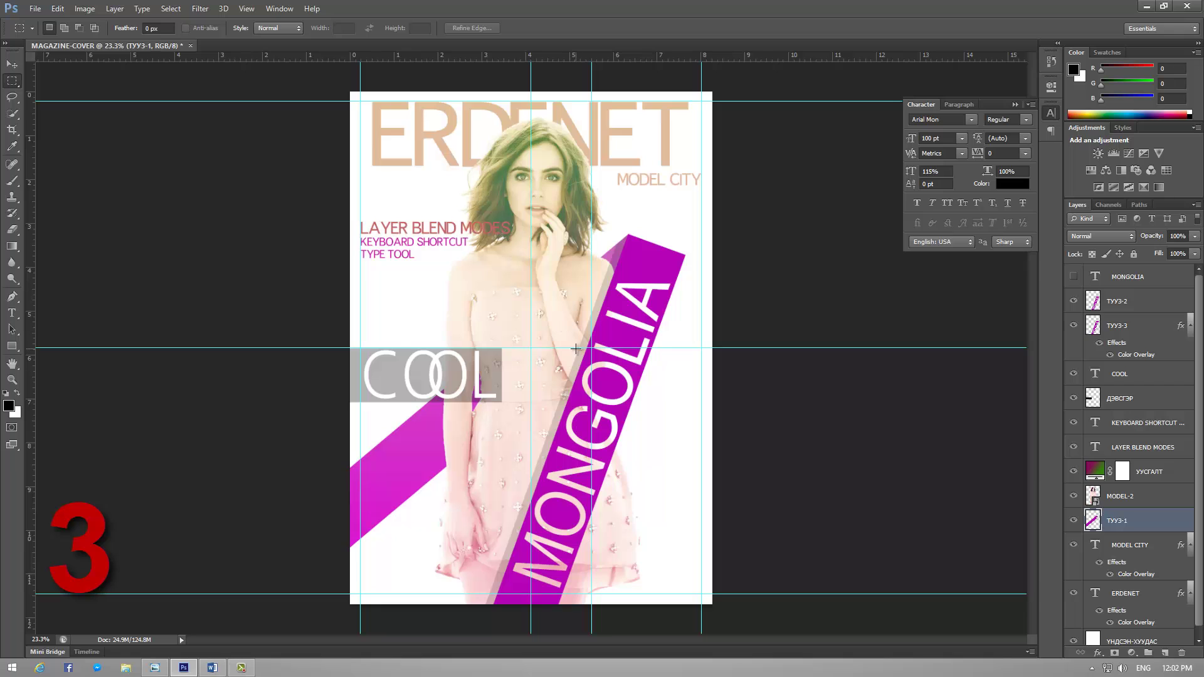
Step: After checking the ZAGVAR-04 reference image, create a text box in the cover's lower-right corner with a 60 pt font size
mouse_move(161, 666)
click(381, 549)
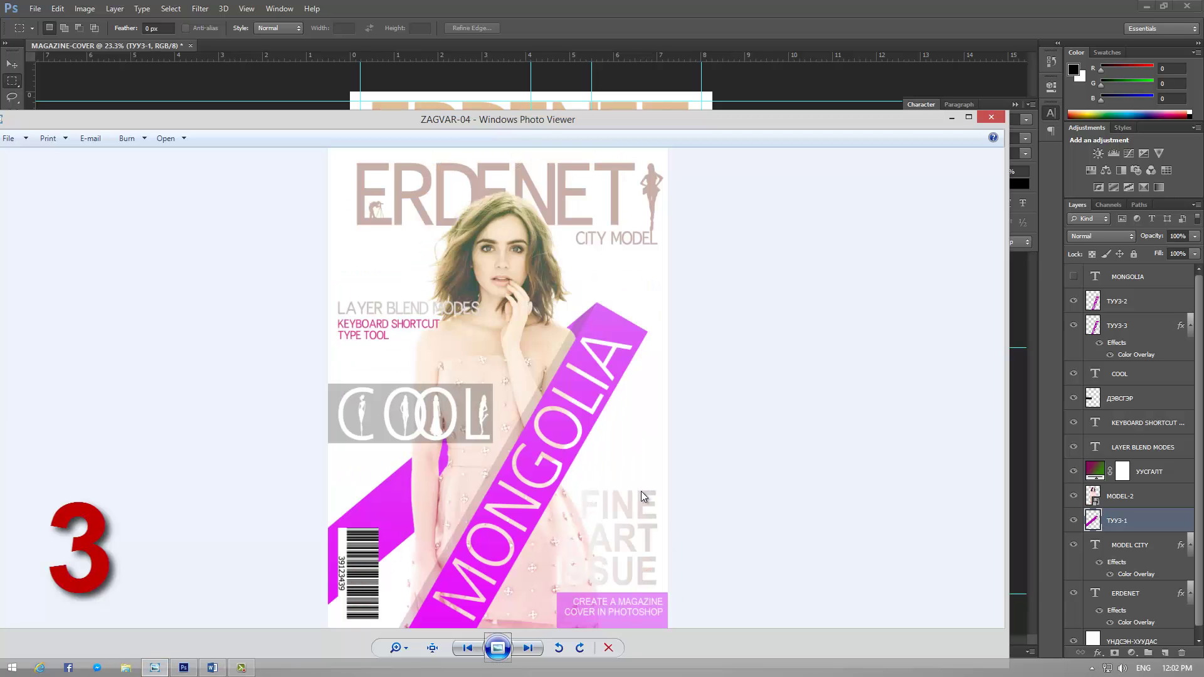
click(952, 118)
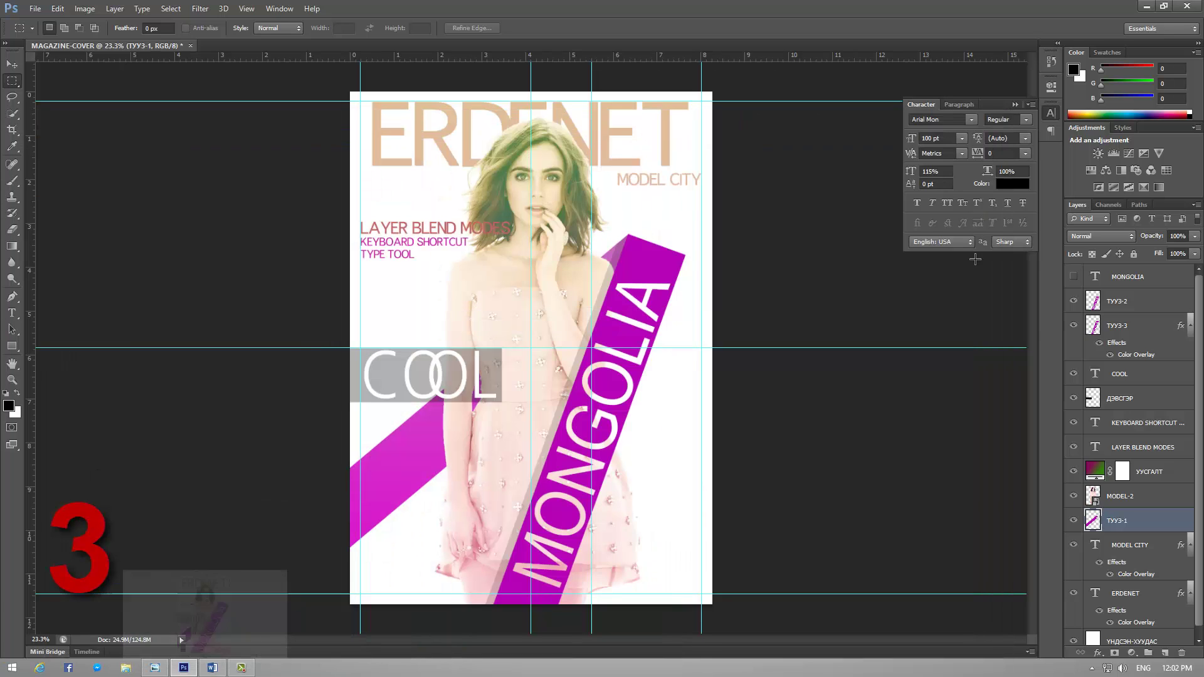
click(1121, 279)
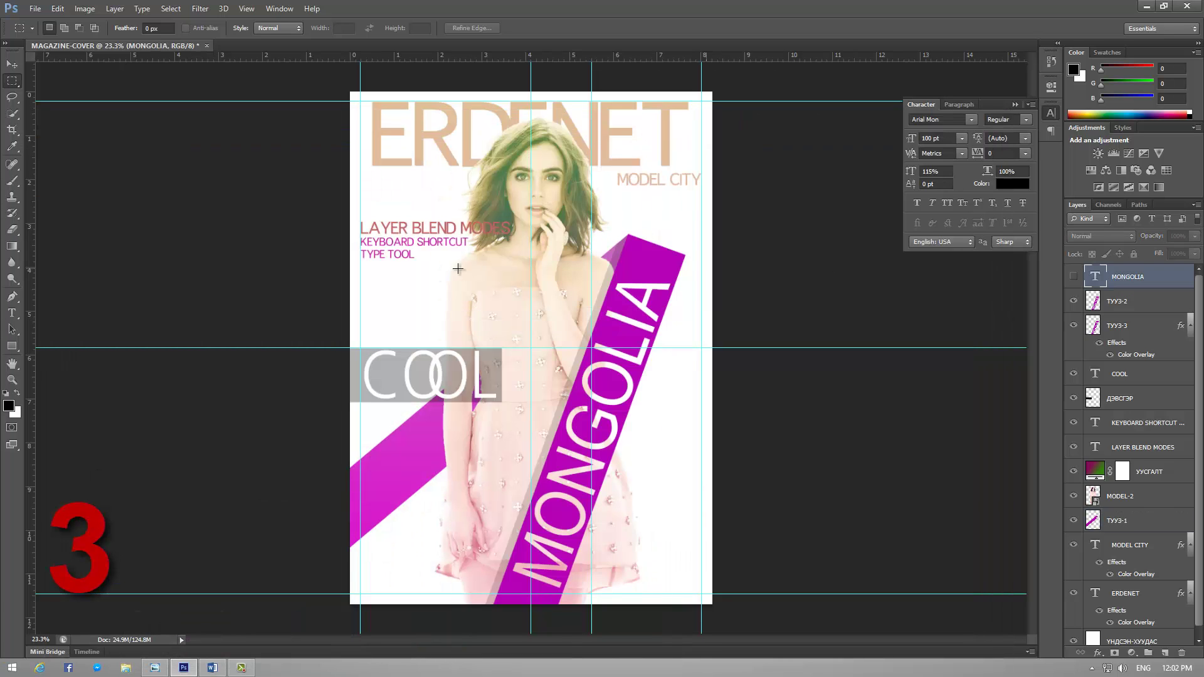
click(12, 312)
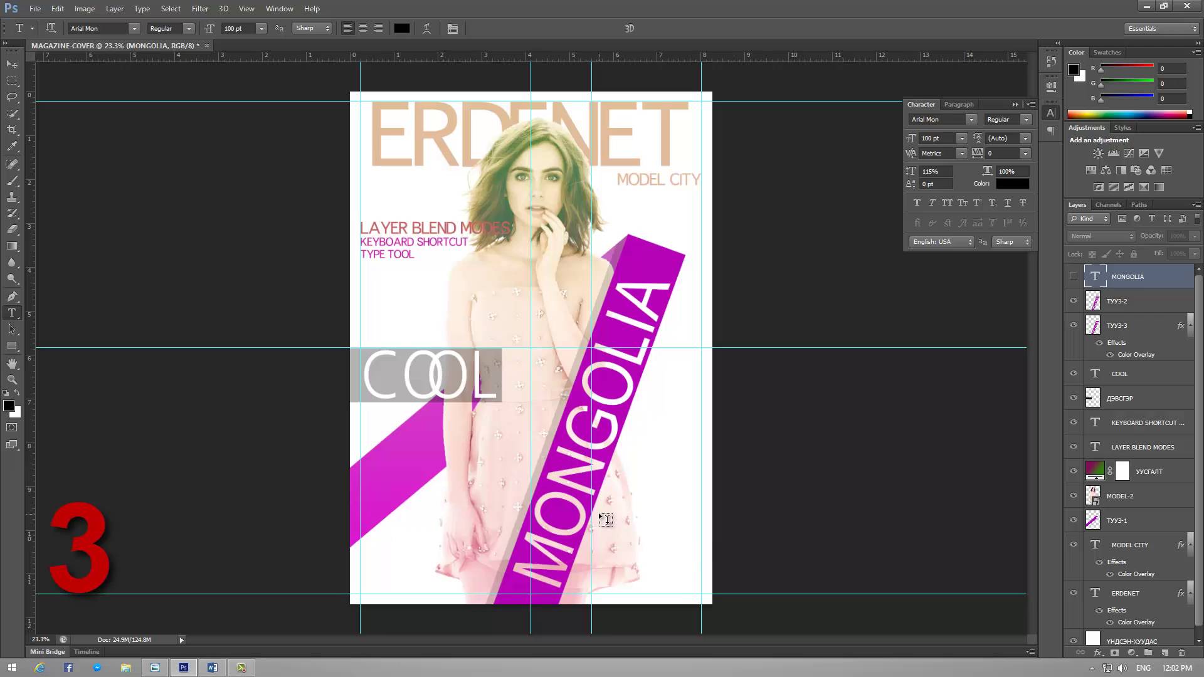
drag(598, 511, 713, 593)
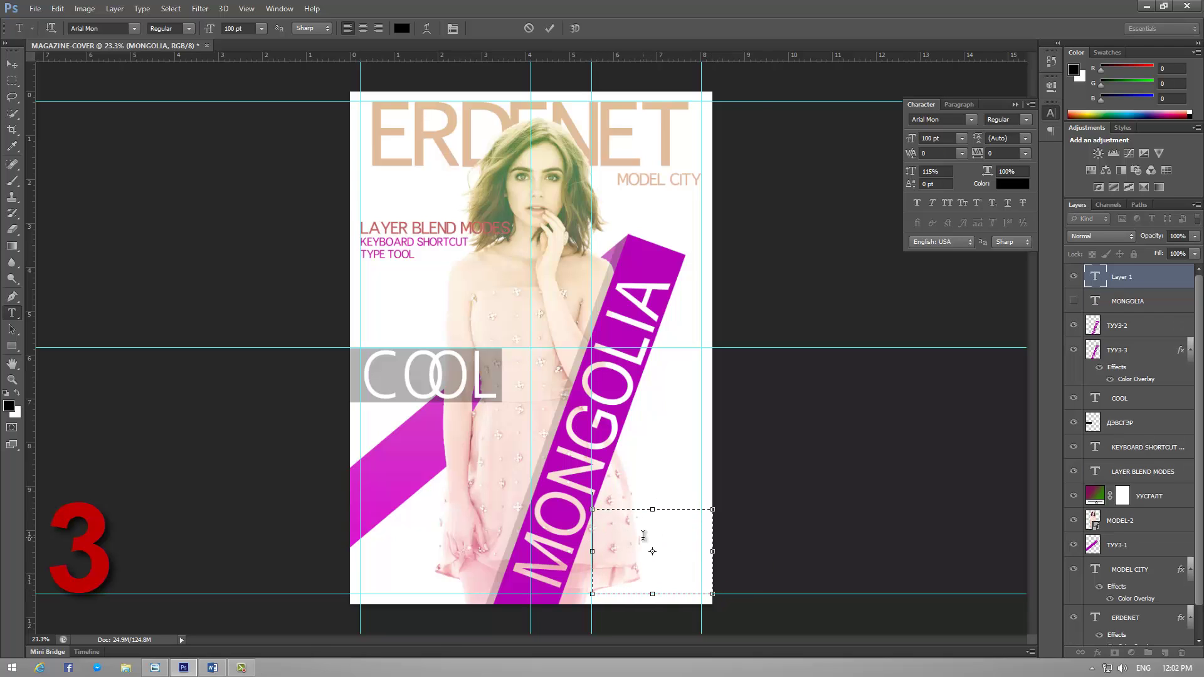
click(260, 30)
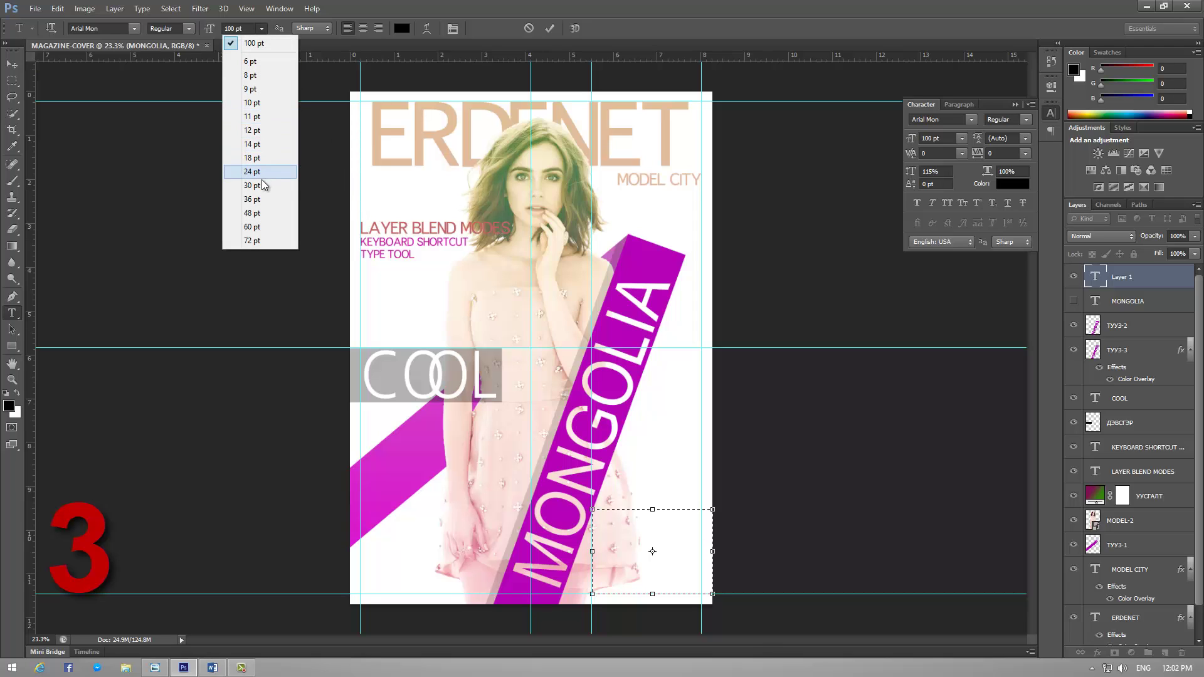
click(257, 229)
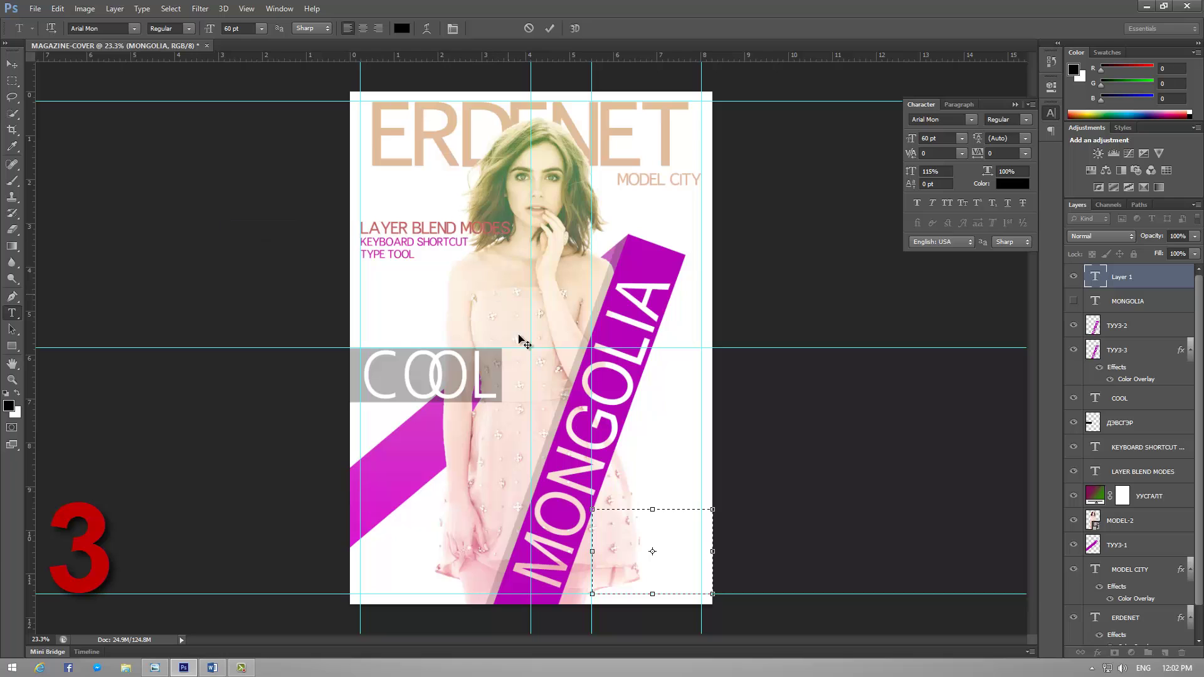
Step: Switch to the ERDENET document in Word and copy the lines FINE ART ISSUE
click(212, 667)
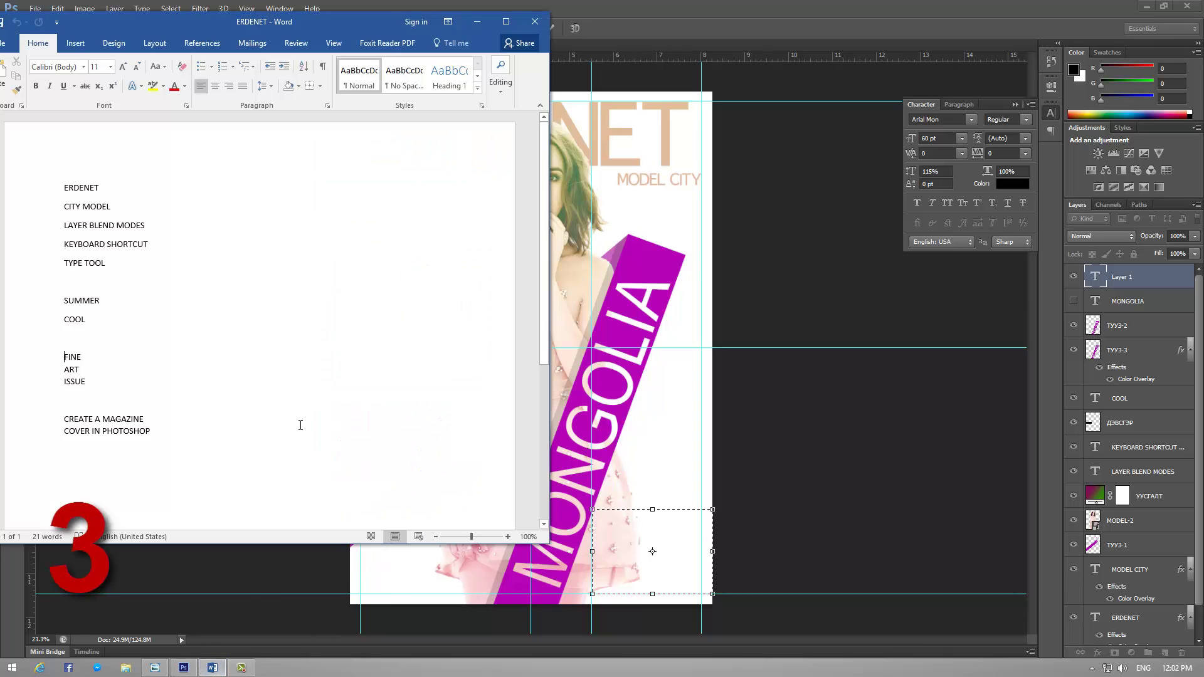
shift+click(86, 385)
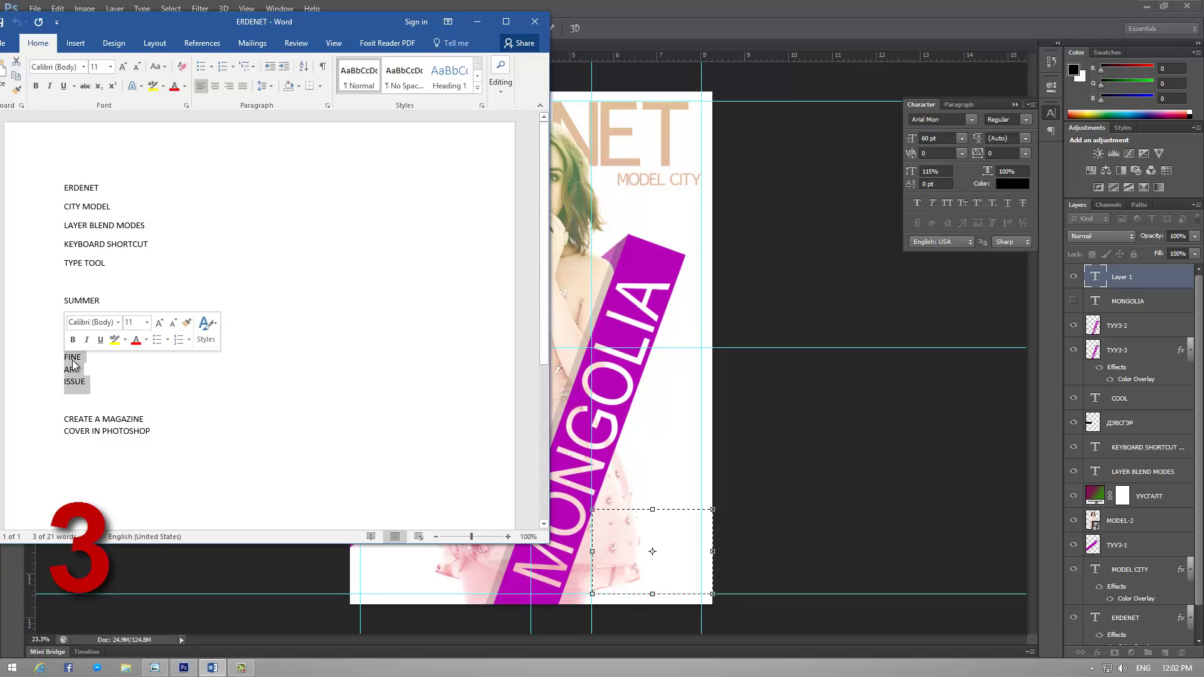
right_click(73, 364)
click(99, 384)
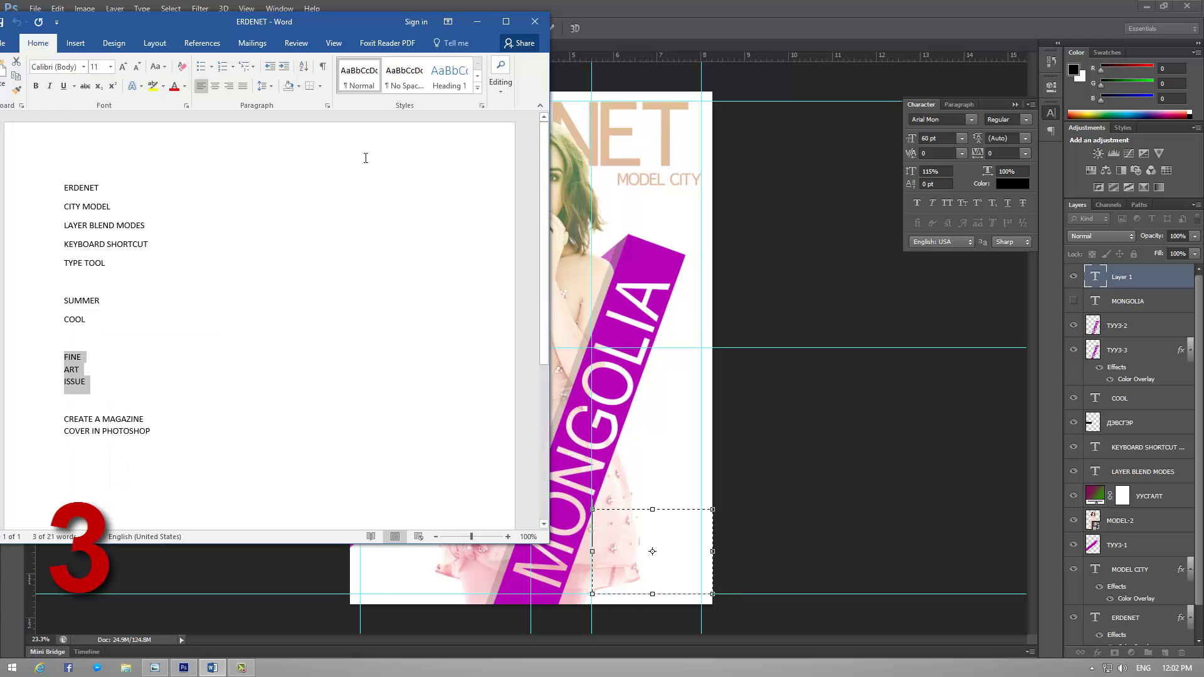
Step: Return to Photoshop, paste the copied FINE ART ISSUE lines into the text box, and resize the box to fit all three lines
click(476, 21)
right_click(629, 528)
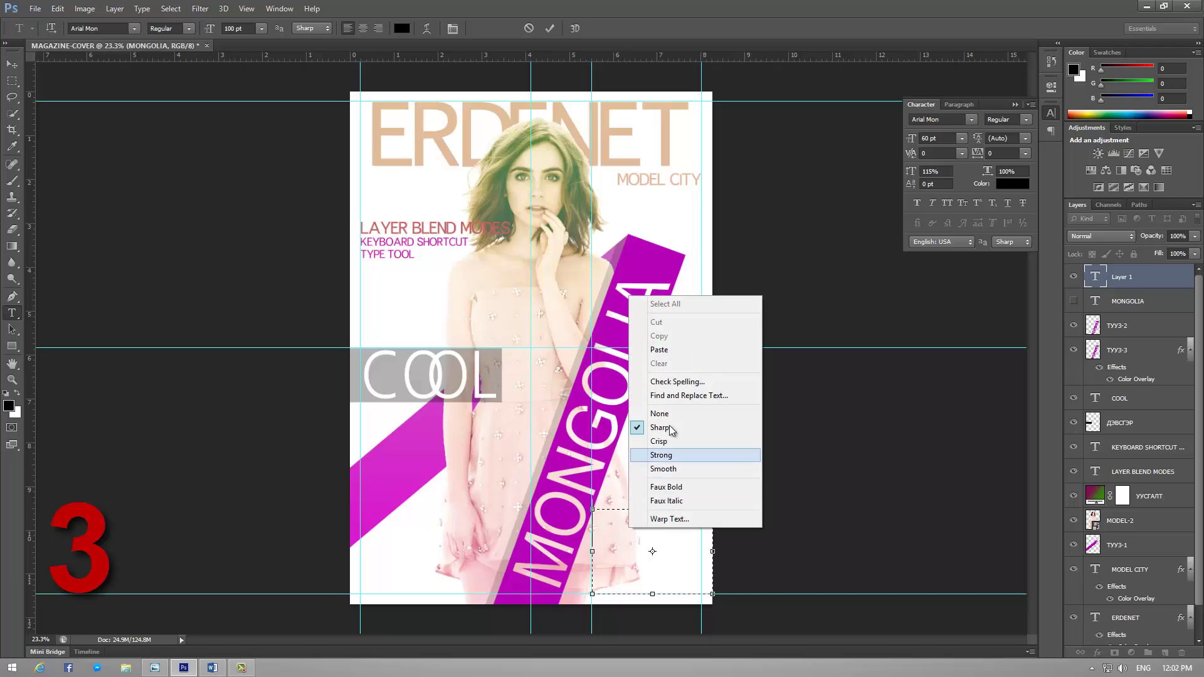
click(674, 347)
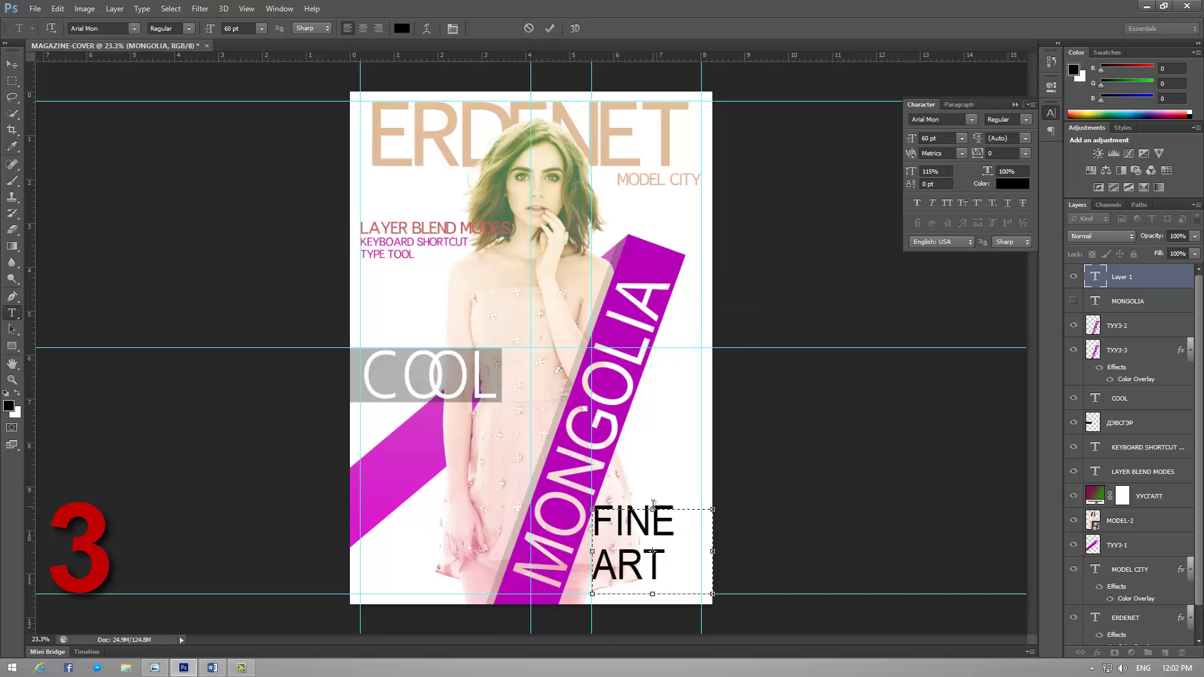
drag(652, 510, 653, 451)
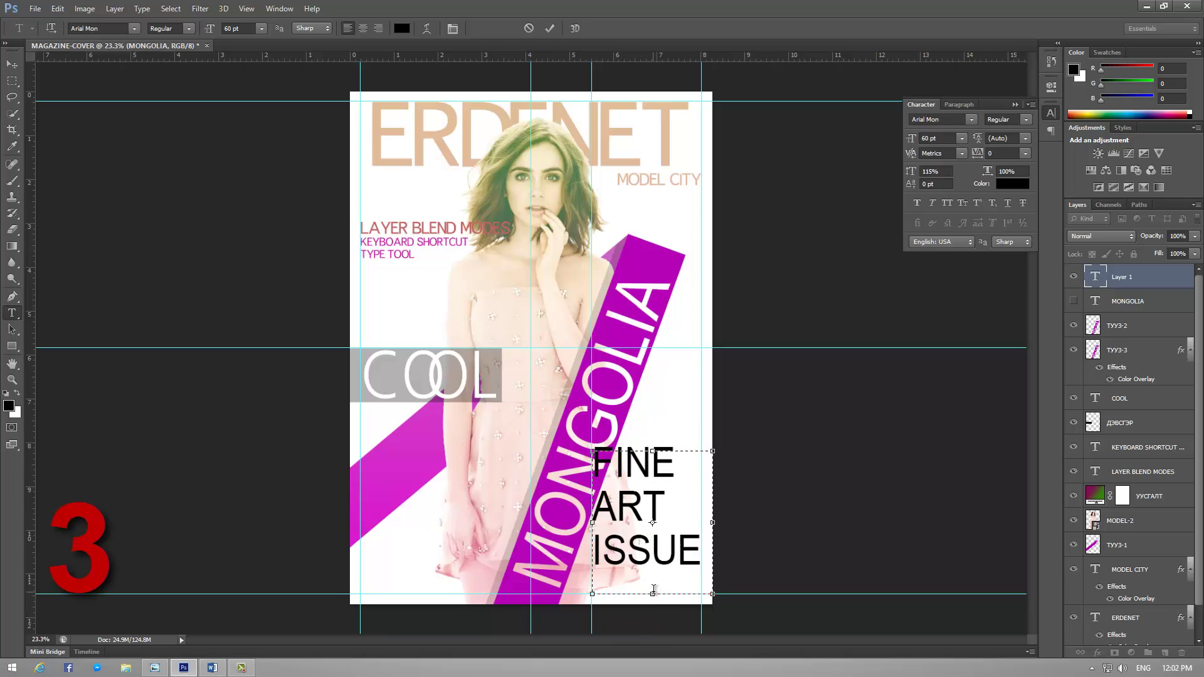
drag(653, 593, 653, 571)
Step: Right-align all three lines of the FINE ART ISSUE text
key(ctrl+a)
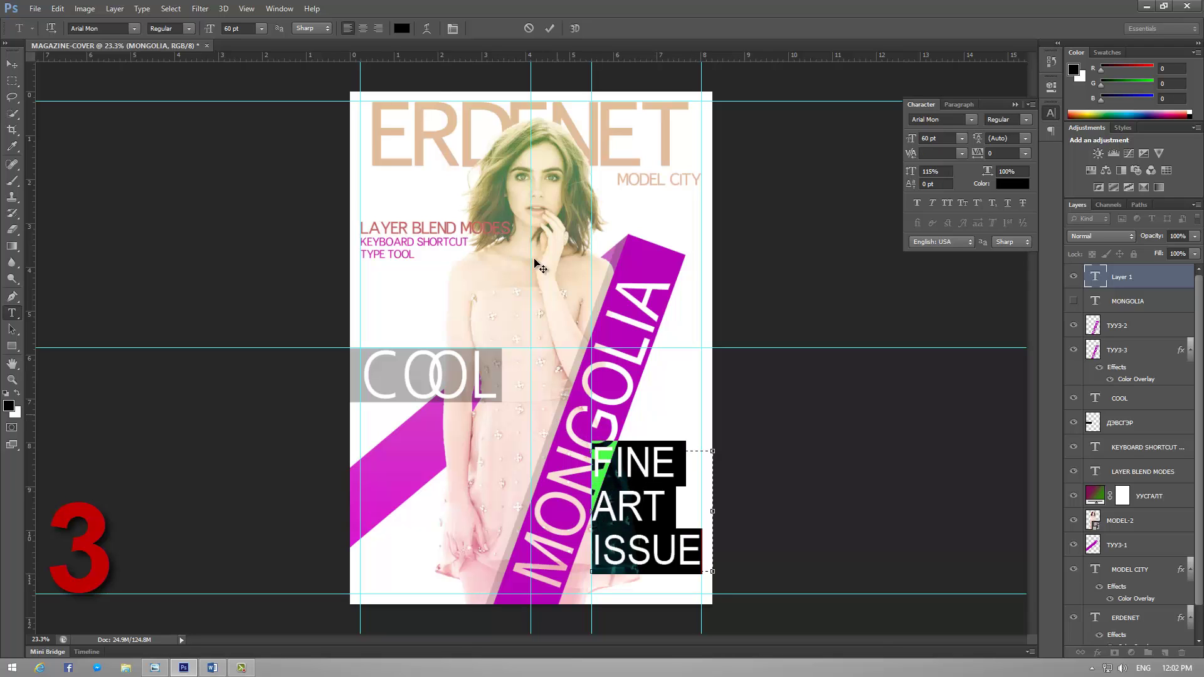
click(378, 28)
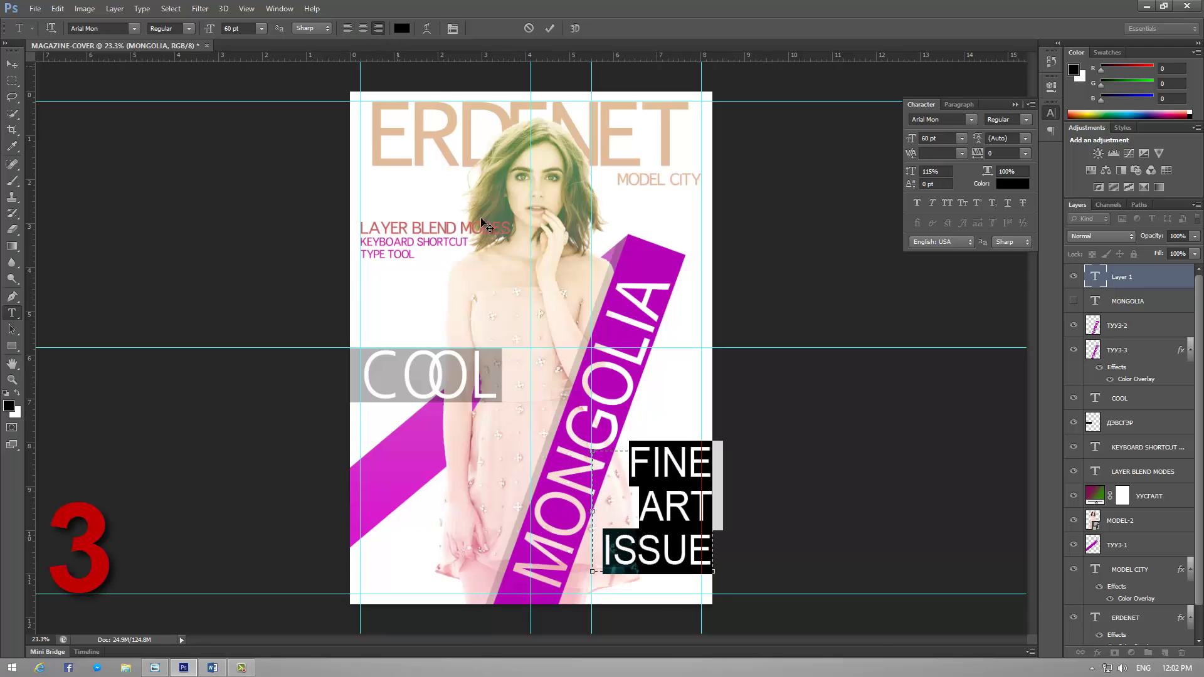
click(665, 518)
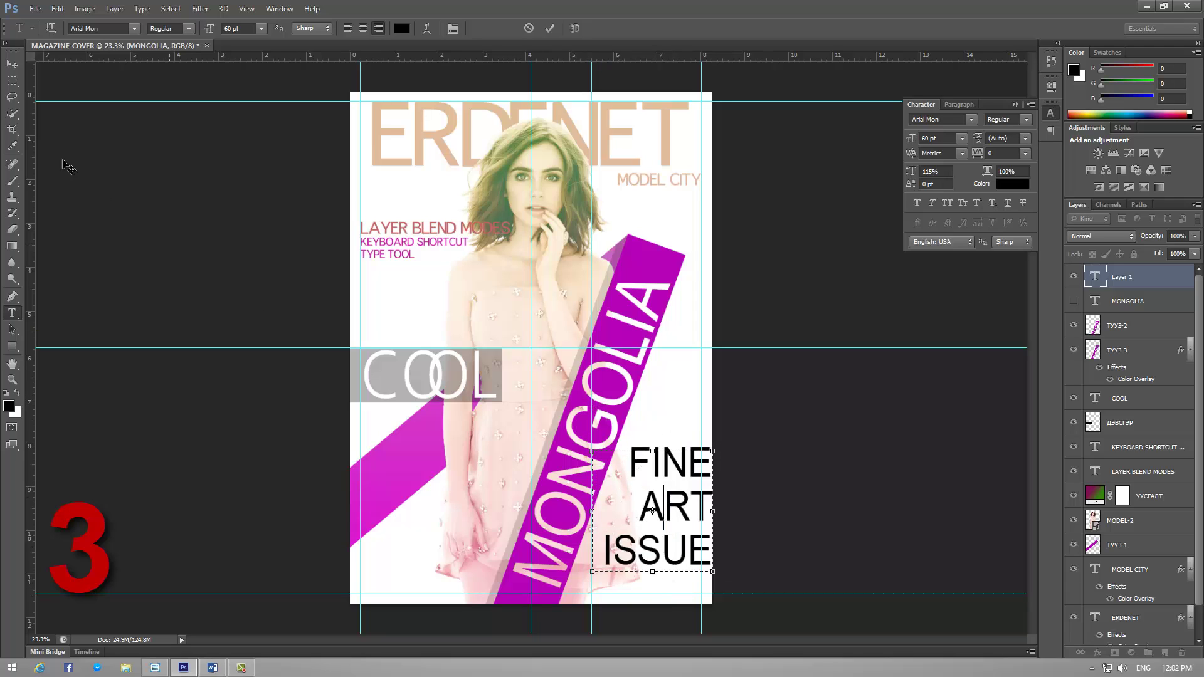
Step: Move the FINE ART ISSUE text left so it ends at the right margin guide, and nudge it slightly upward
click(12, 65)
drag(668, 477, 656, 476)
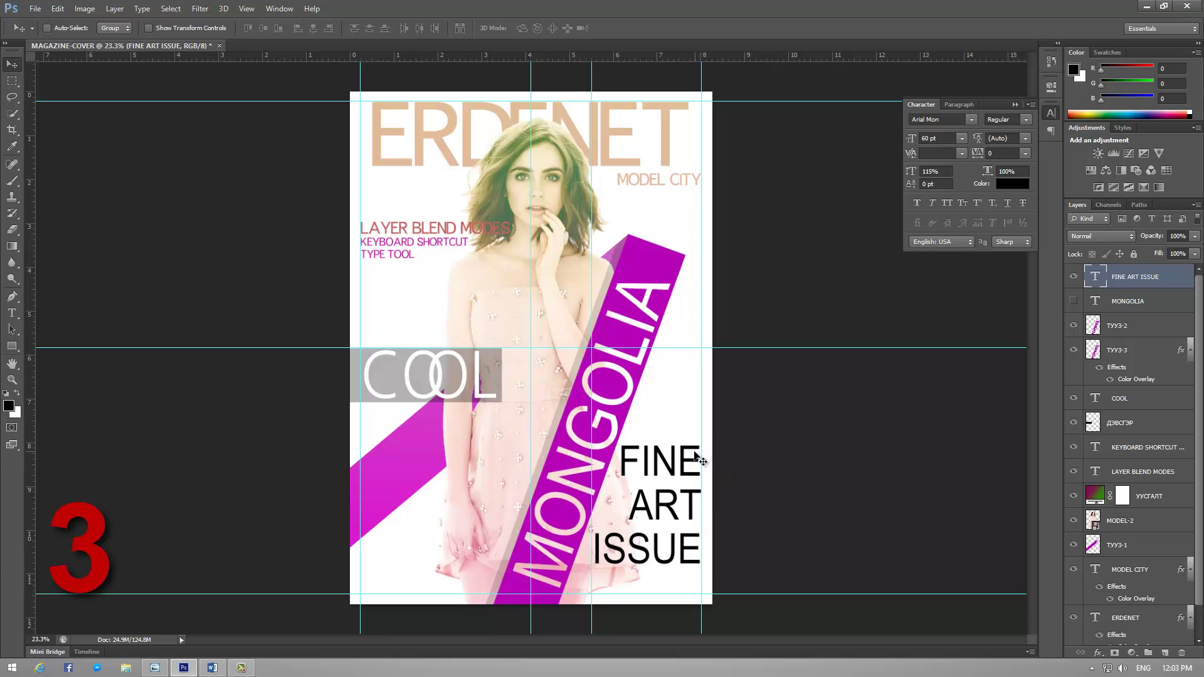
key(Up)
key(Up)
key(Up)
key(Up)
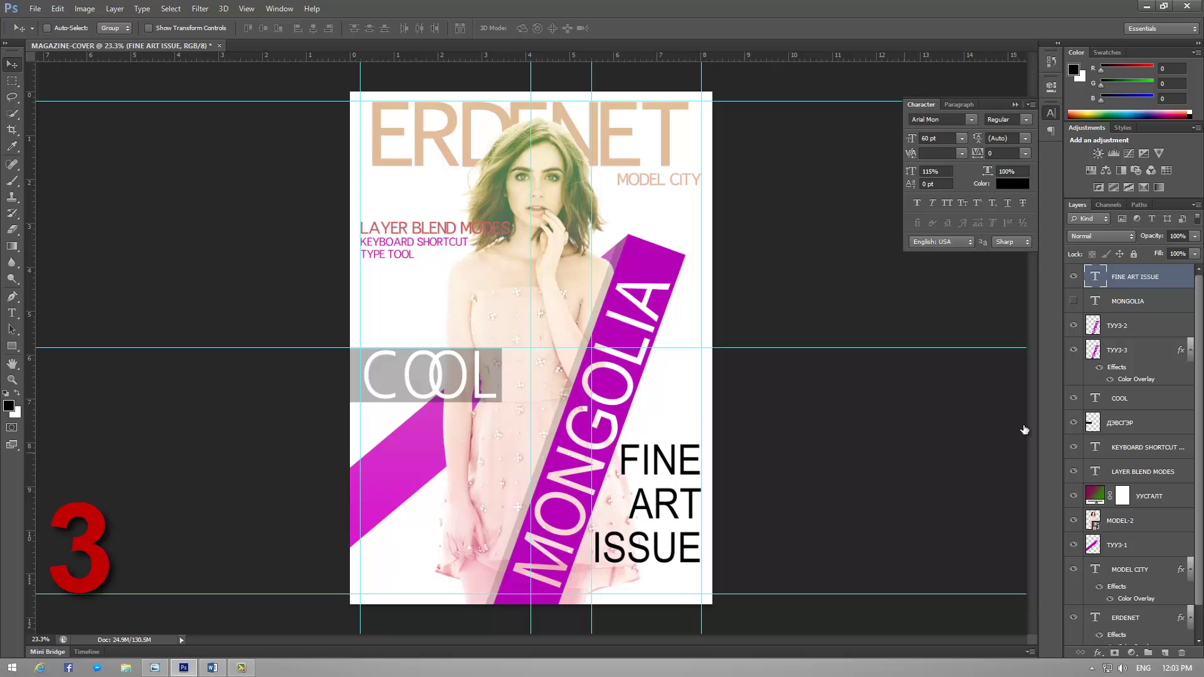
Step: Reduce the FINE ART ISSUE font size to 50 pt and shrink its text box around the smaller lettering
double_click(1096, 274)
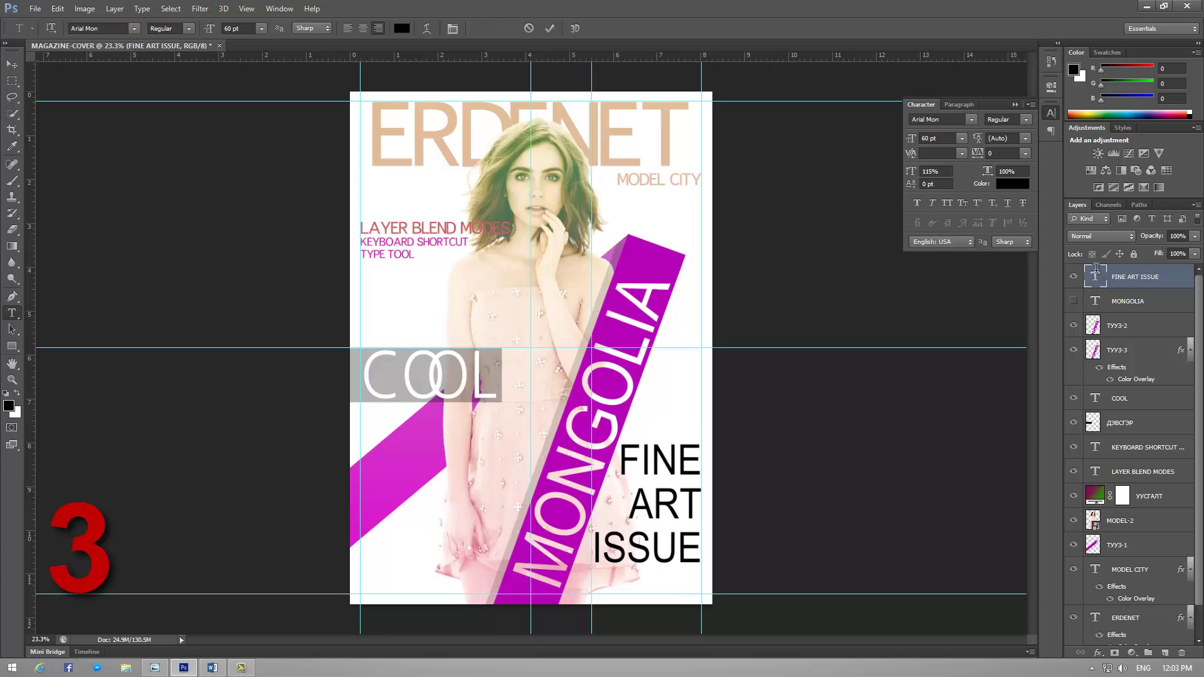
double_click(231, 27)
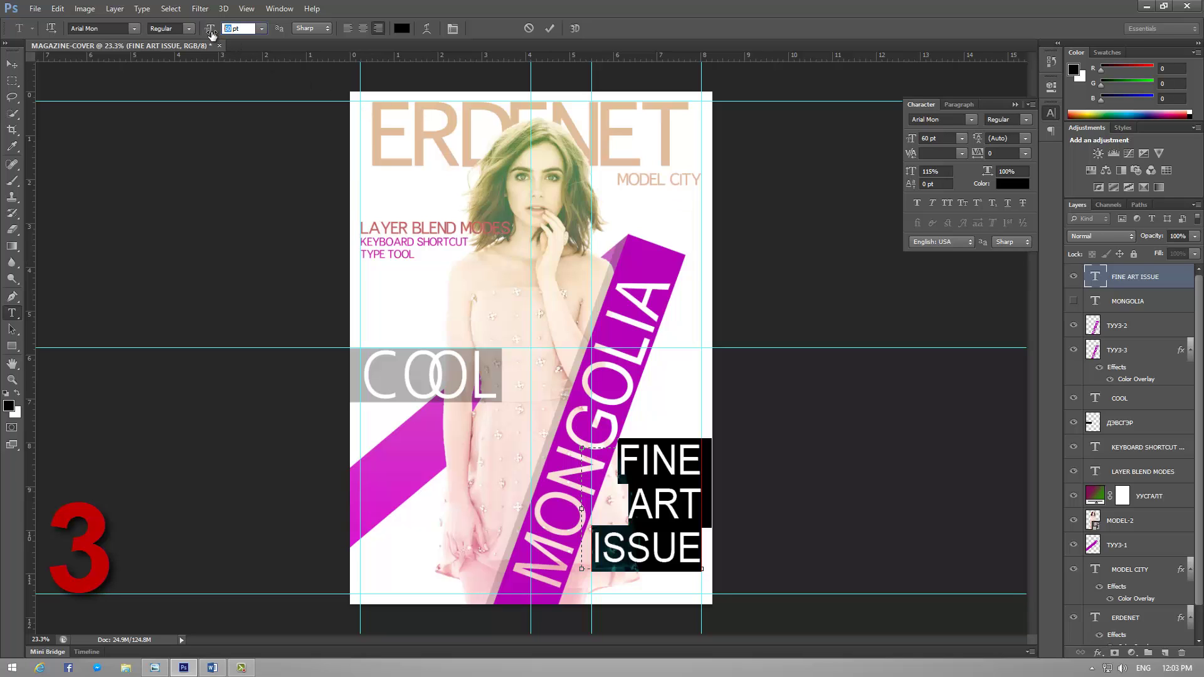
drag(212, 34, 205, 34)
click(655, 513)
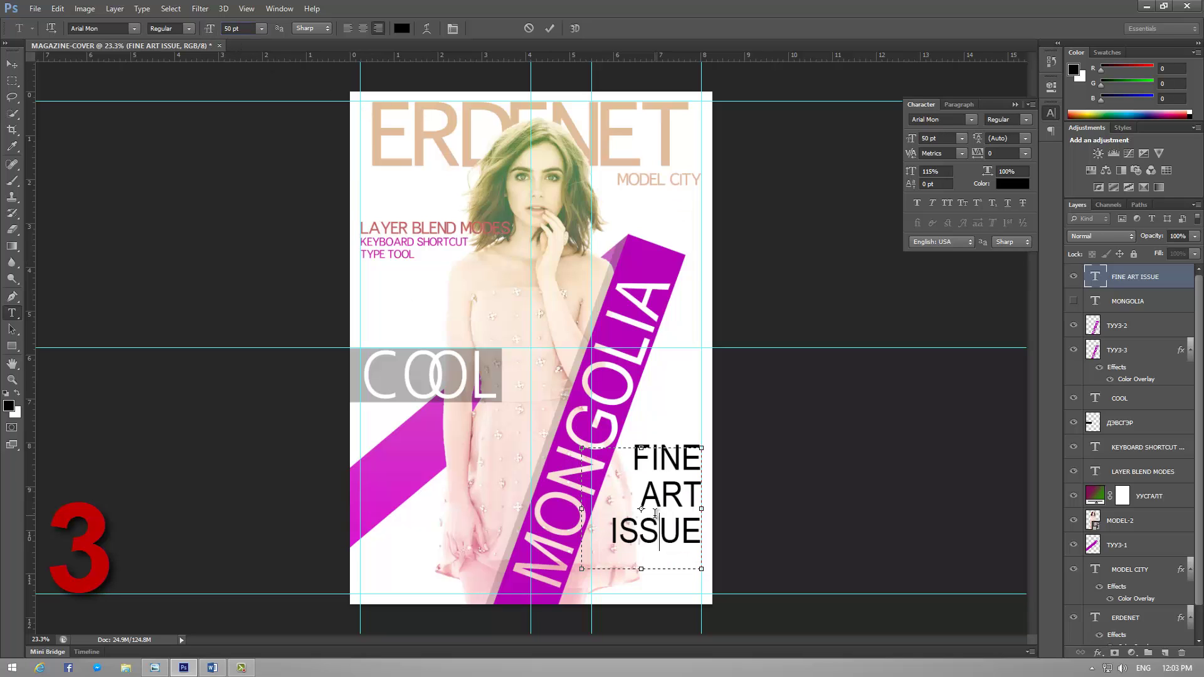
drag(580, 571, 604, 548)
click(550, 28)
key(v)
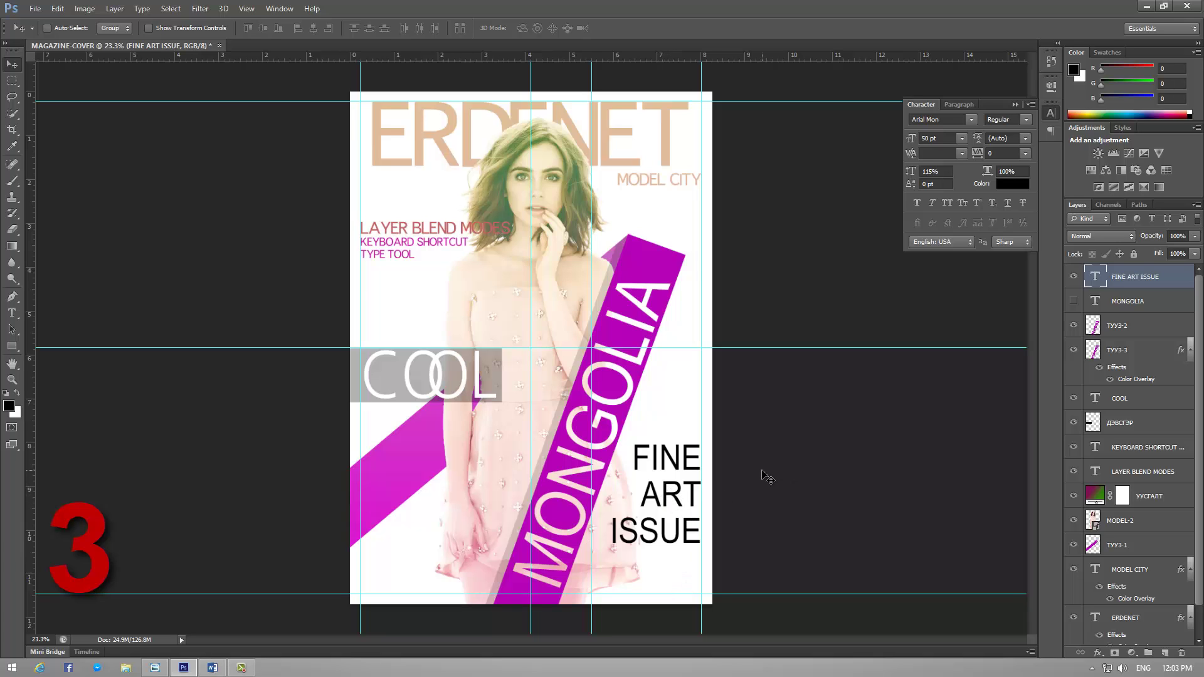
Step: Set the FINE ART ISSUE leading to 50 pt and shorten the text box to match the tighter lines
double_click(1097, 281)
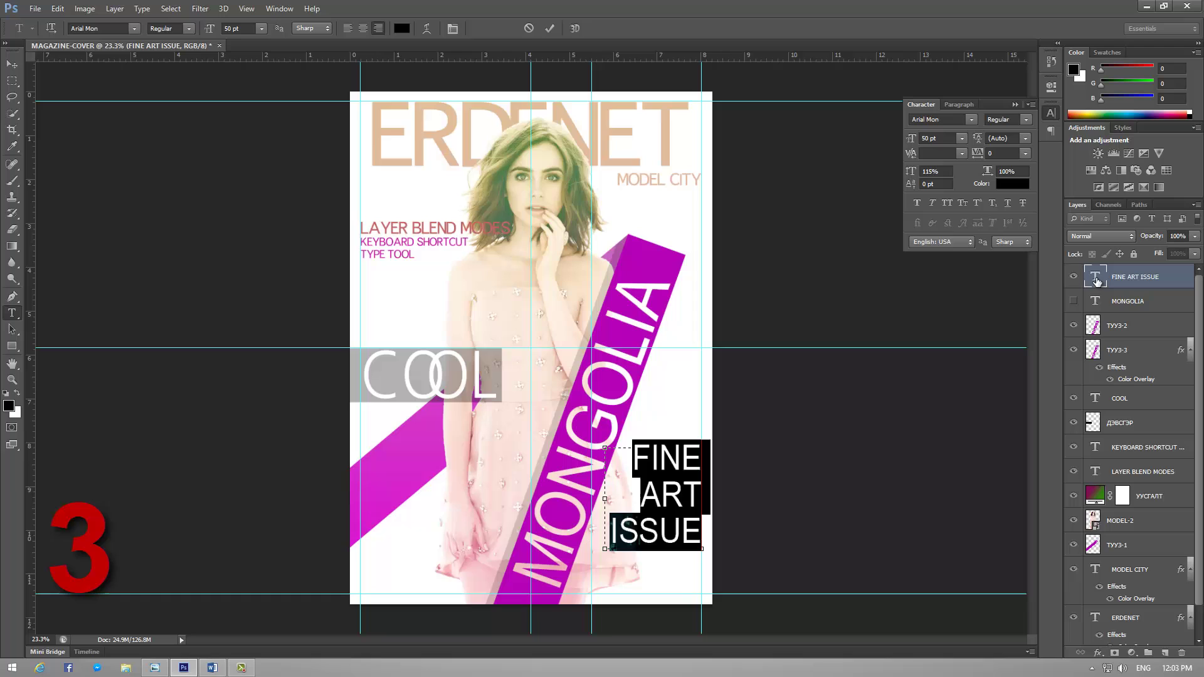
click(1026, 138)
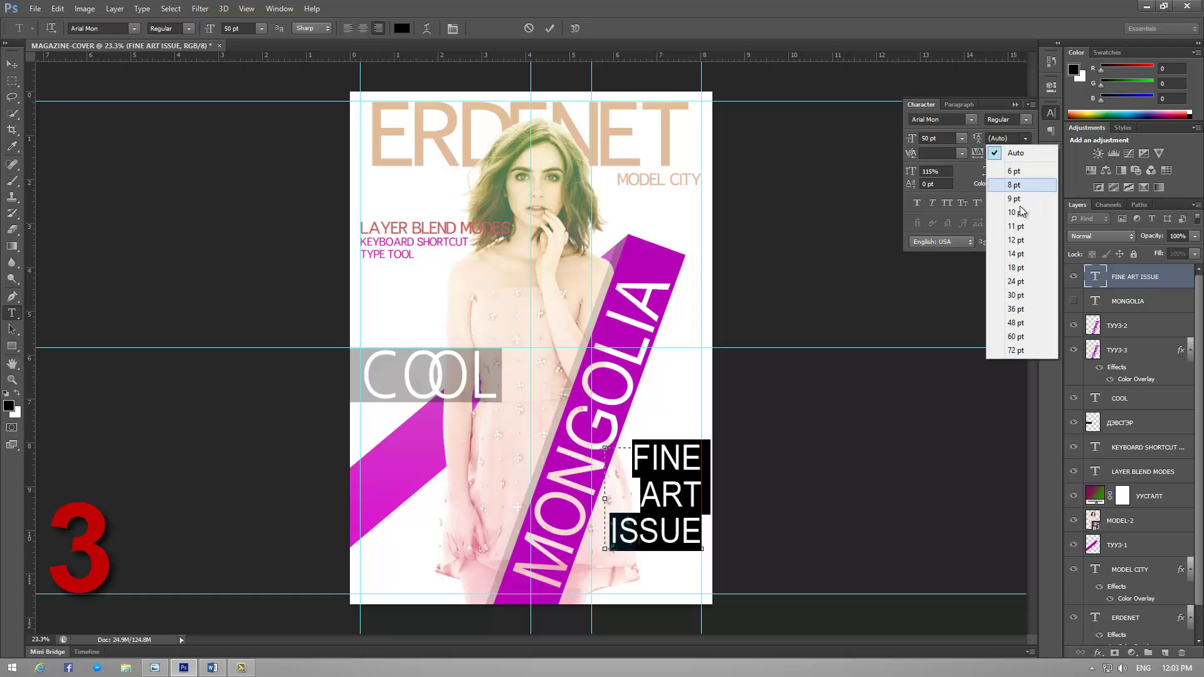
click(1014, 185)
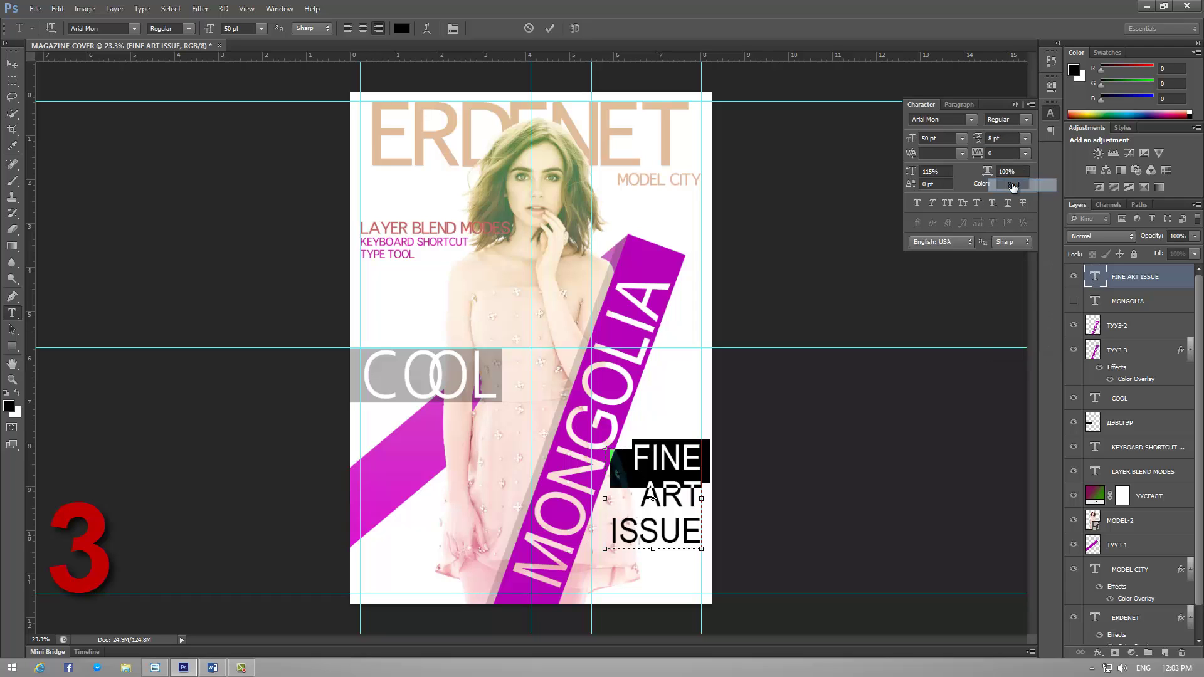
click(991, 138)
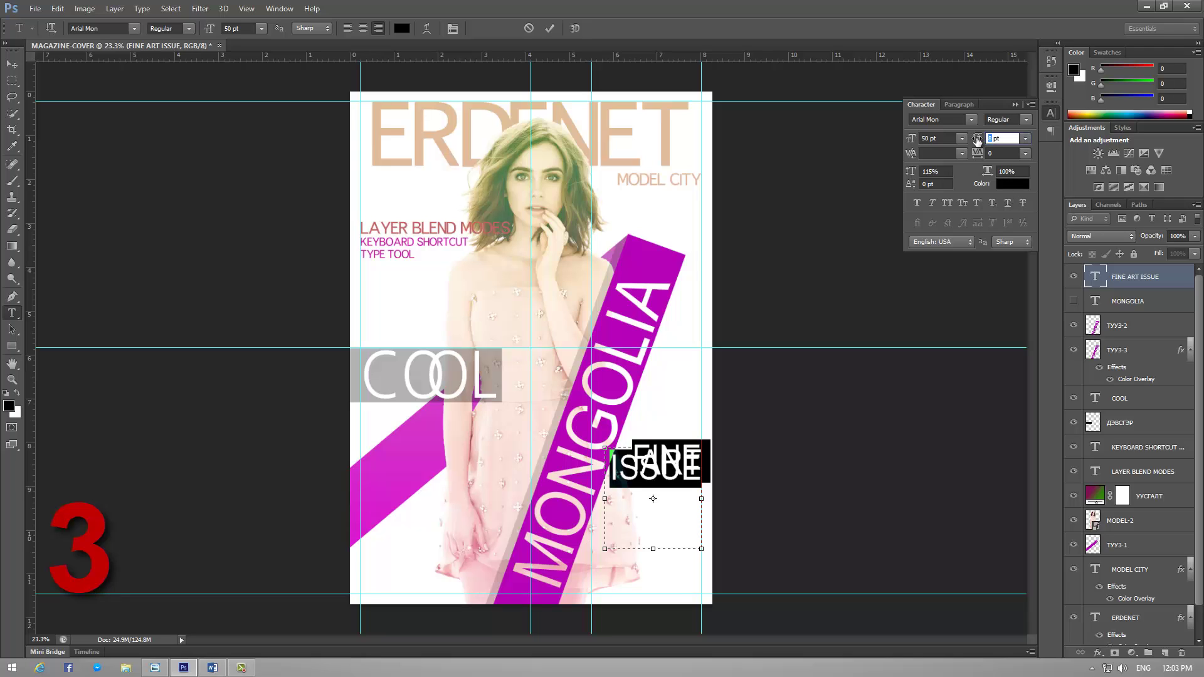
text(40)
key(Return)
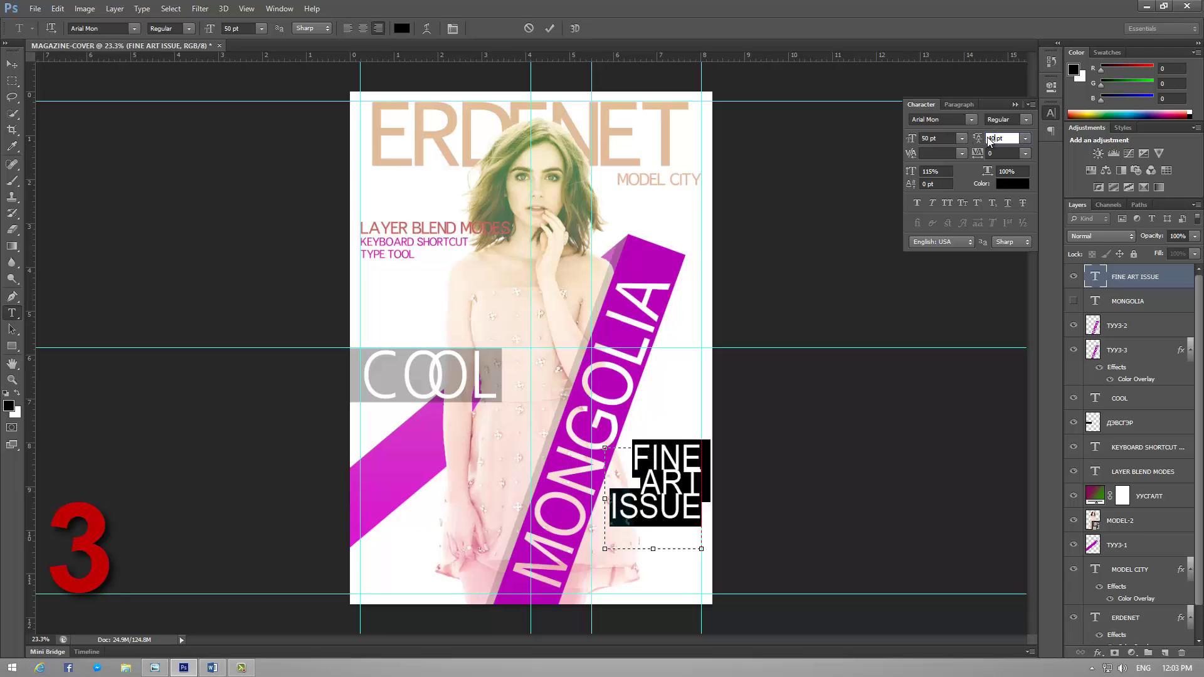
key(Up)
key(Up)
key(Up)
key(Up)
key(Up)
key(Up)
key(Up)
key(Up)
key(Up)
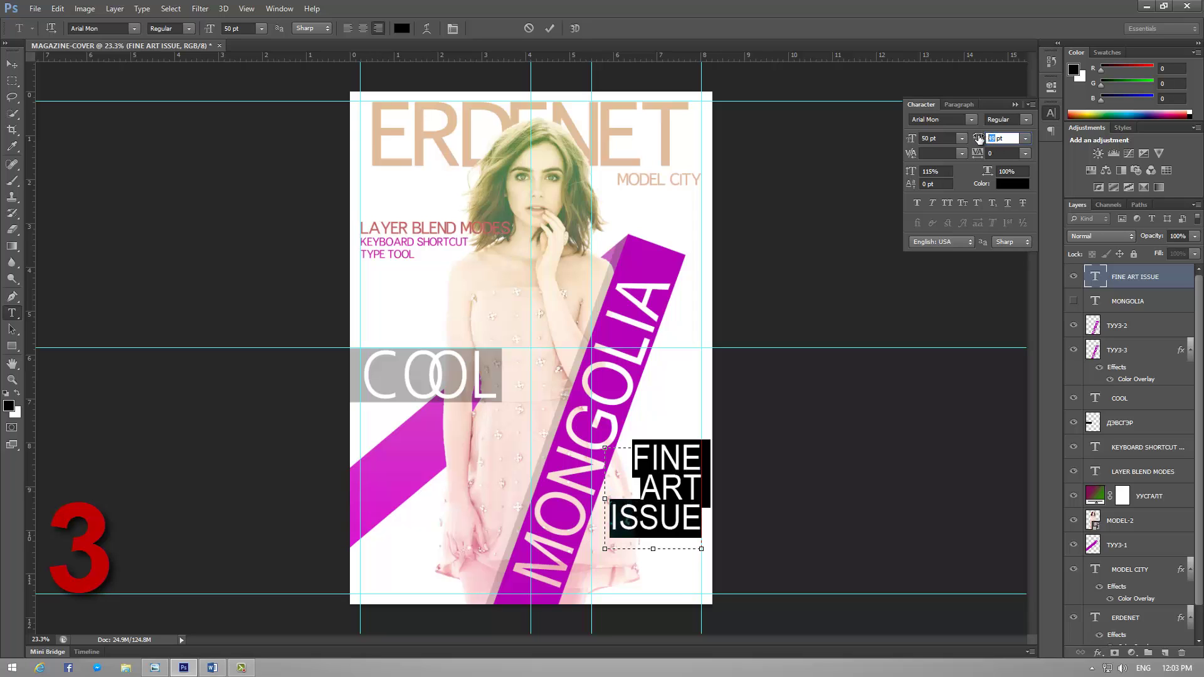
drag(979, 138, 980, 138)
click(650, 526)
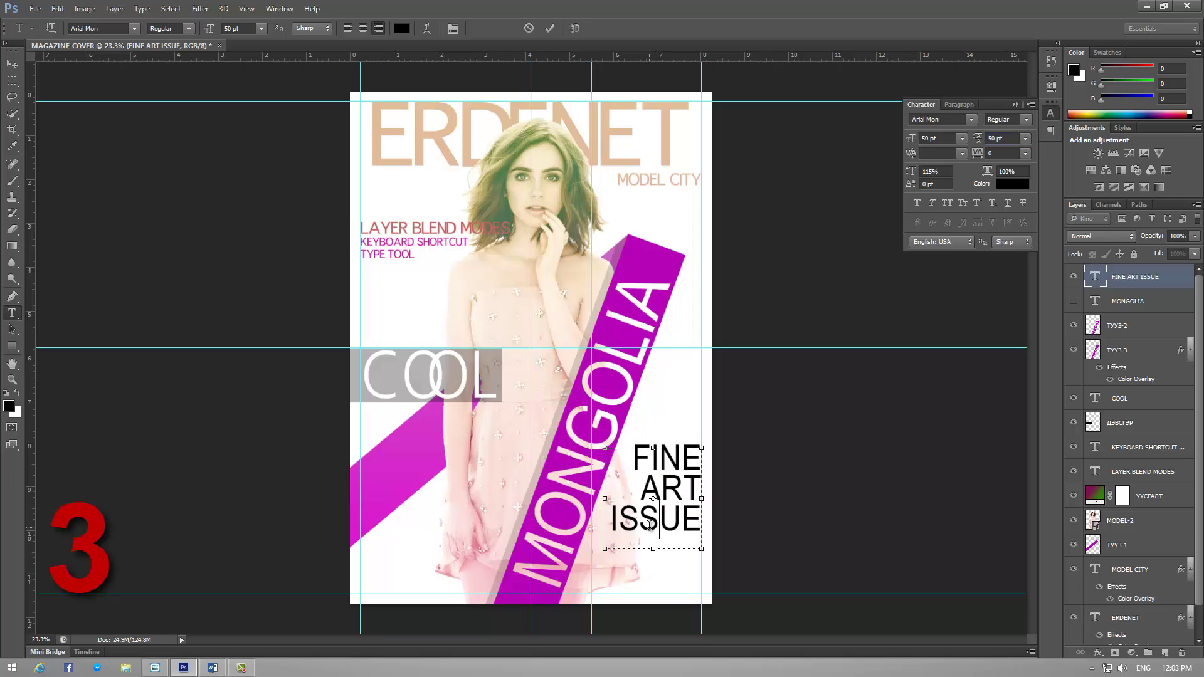
drag(654, 550, 658, 538)
click(12, 64)
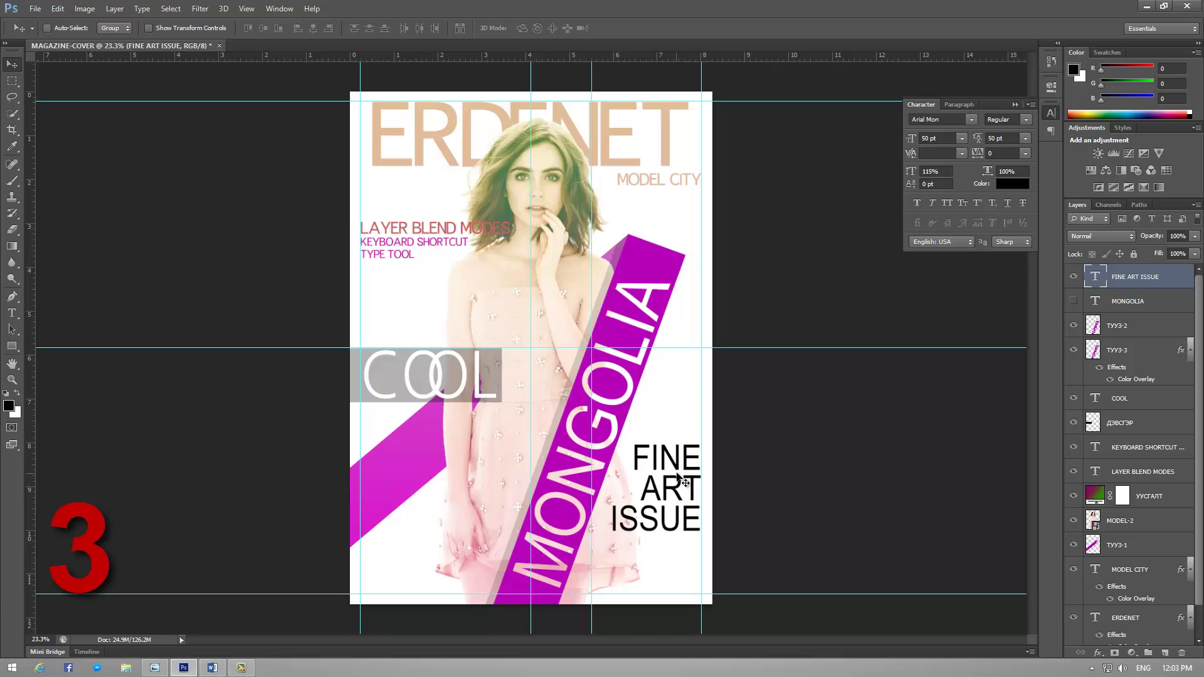
Step: Nudge the FINE ART ISSUE text right so its edge lines up precisely with the right margin guide
scroll(698, 499, up, 2)
scroll(702, 502, up, 2)
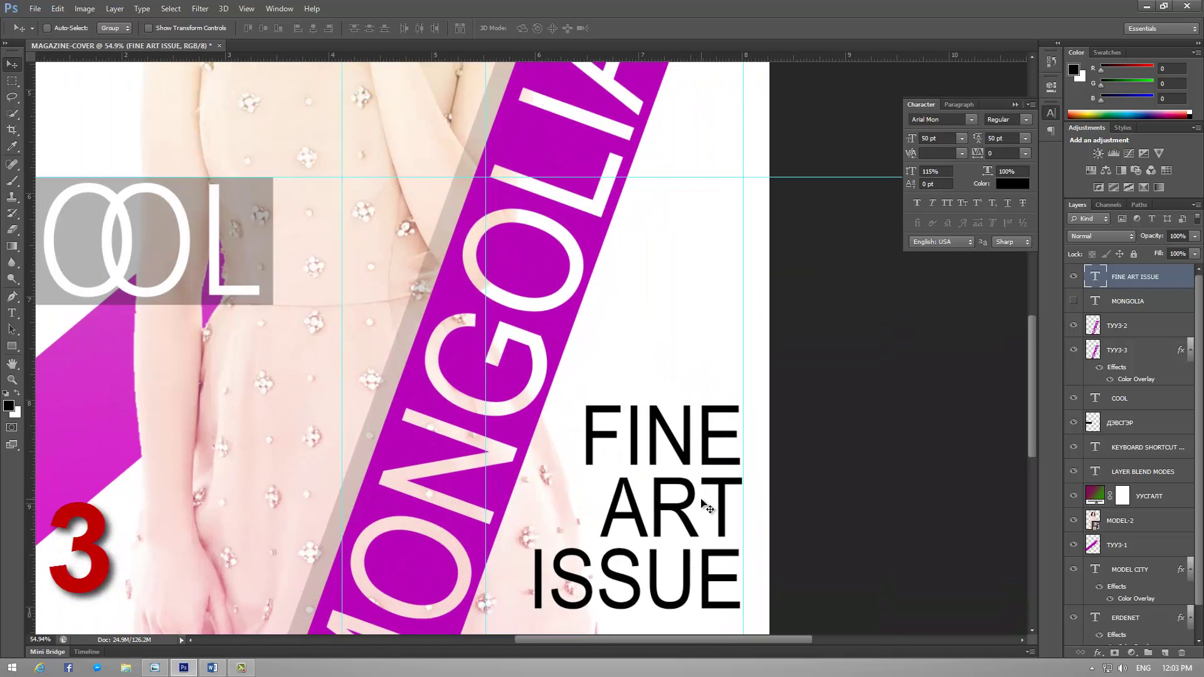
key(Right)
key(Right)
key(Right)
key(Right)
key(Right)
key(Right)
key(Right)
key(Right)
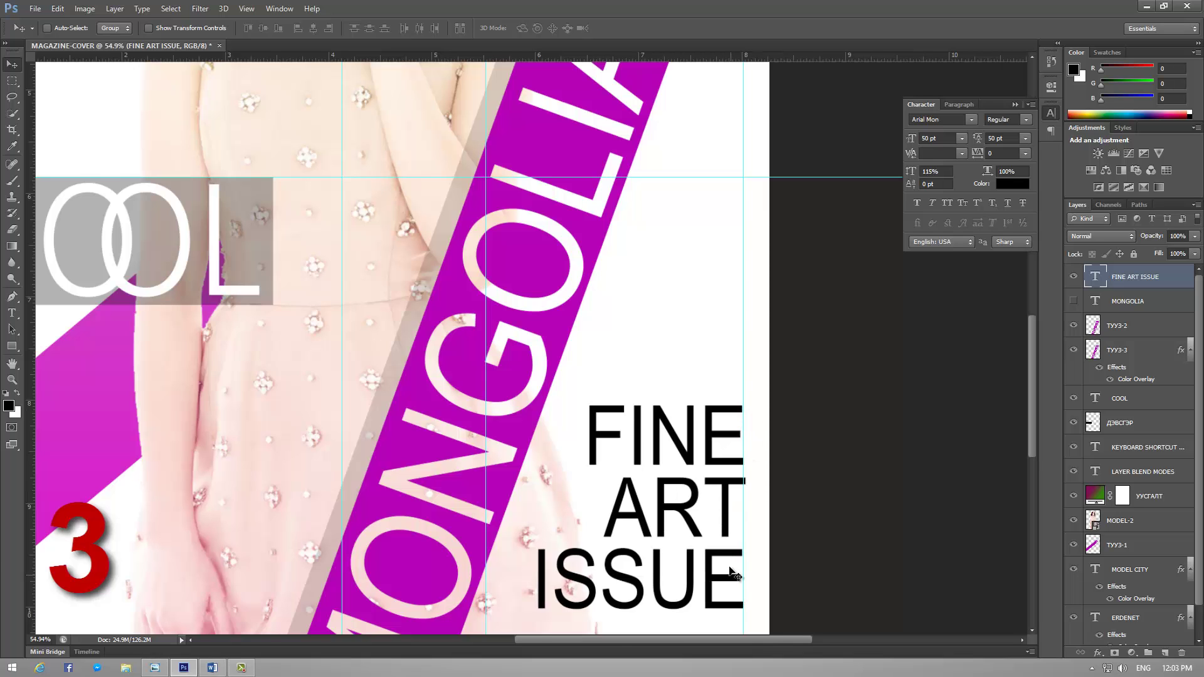
scroll(717, 494, down, 2)
scroll(713, 486, down, 1)
scroll(712, 480, down, 2)
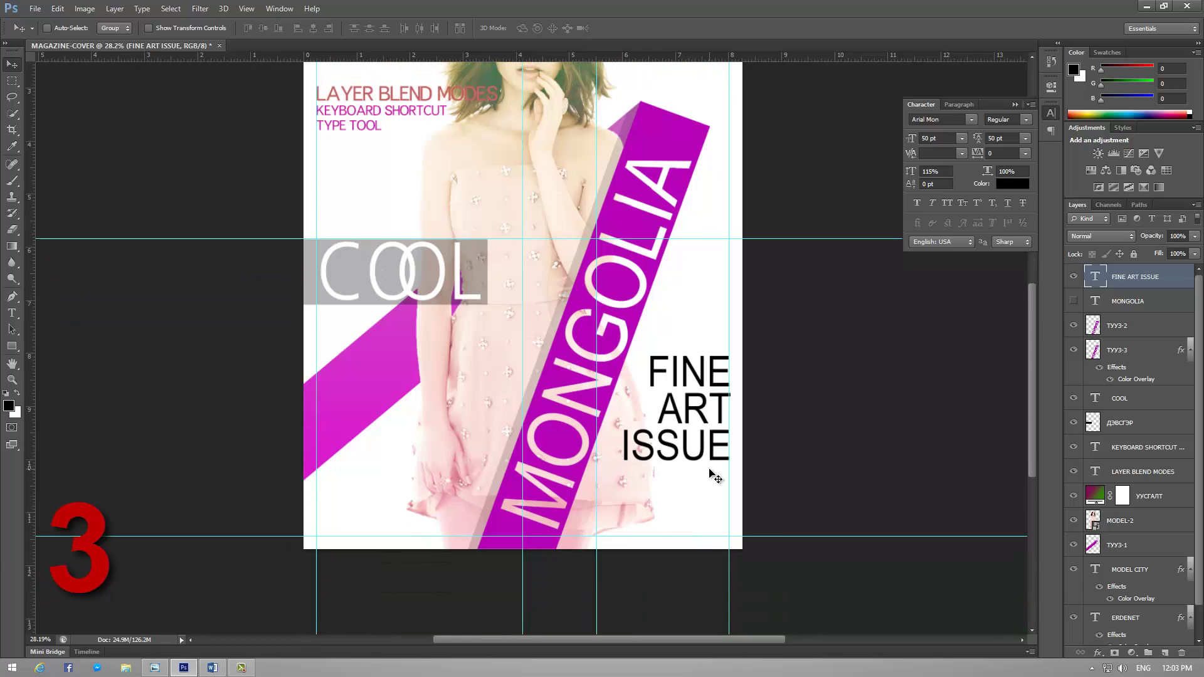
Step: Add a Gradient Overlay to the FINE ART ISSUE layer and open its gradient for editing with the lettering in view
right_click(1173, 286)
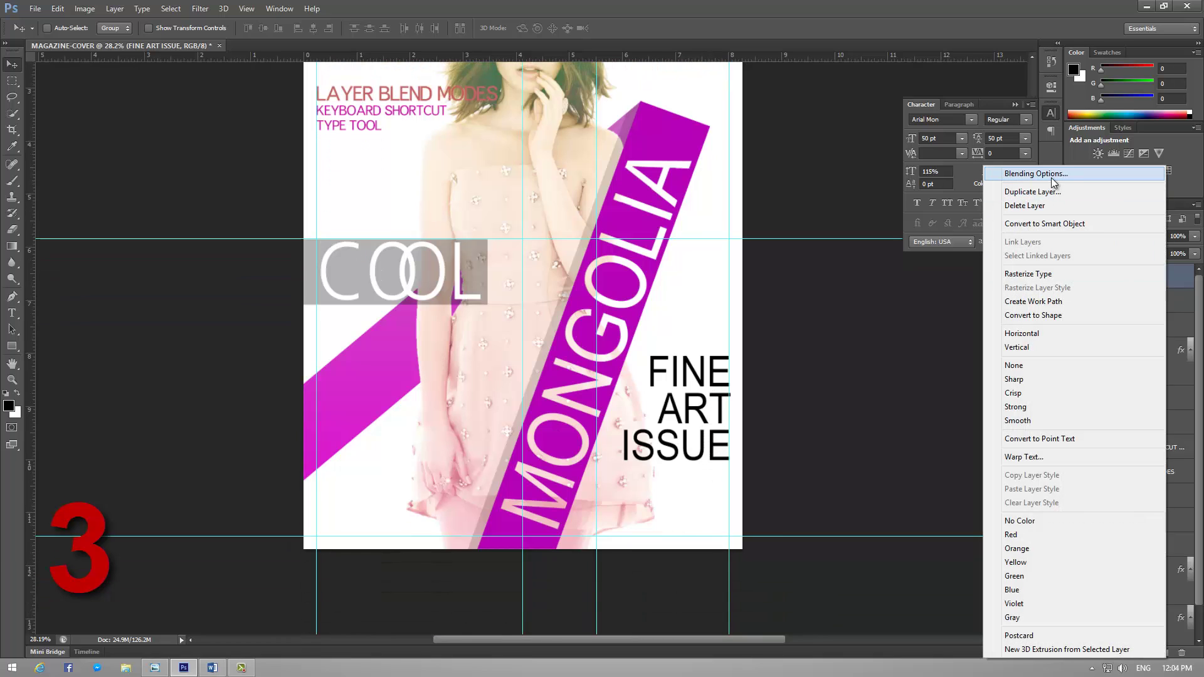
click(1053, 182)
drag(854, 292, 1053, 273)
click(817, 438)
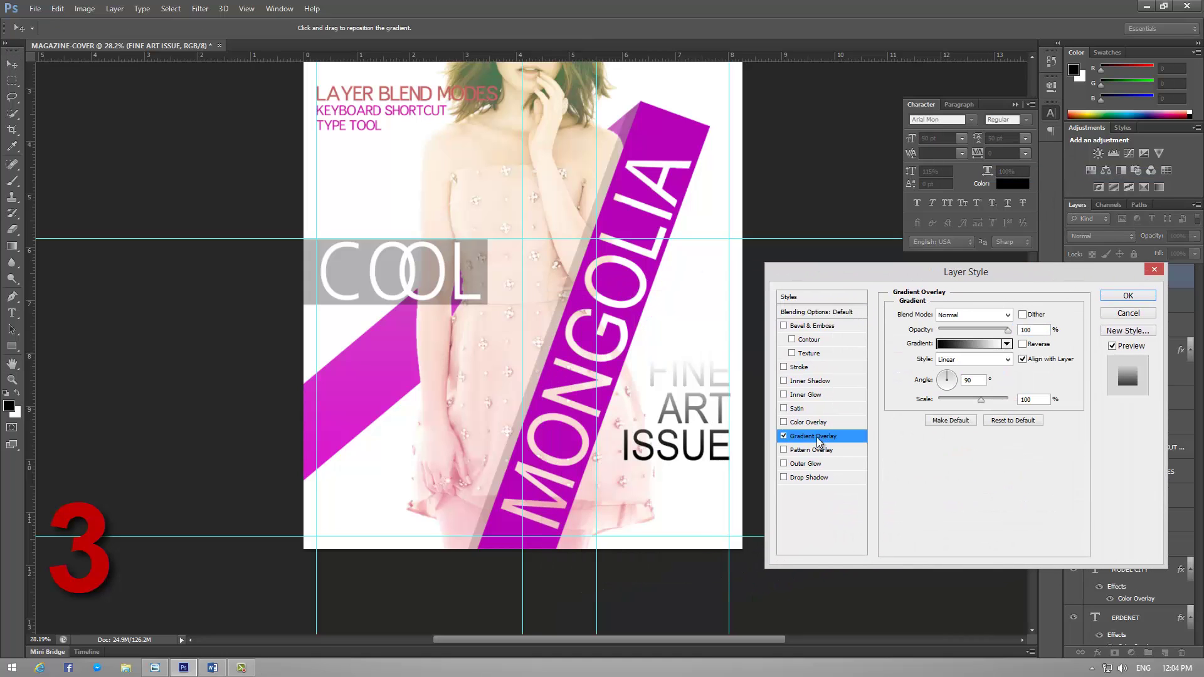
click(974, 345)
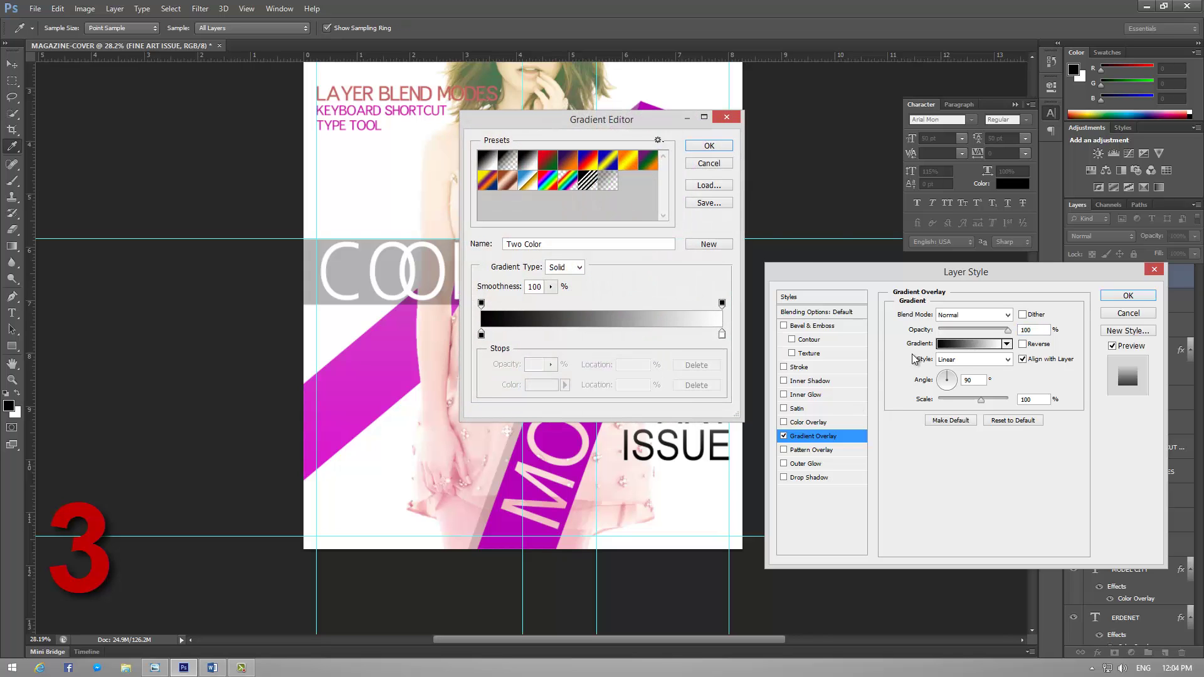
drag(633, 119, 934, 221)
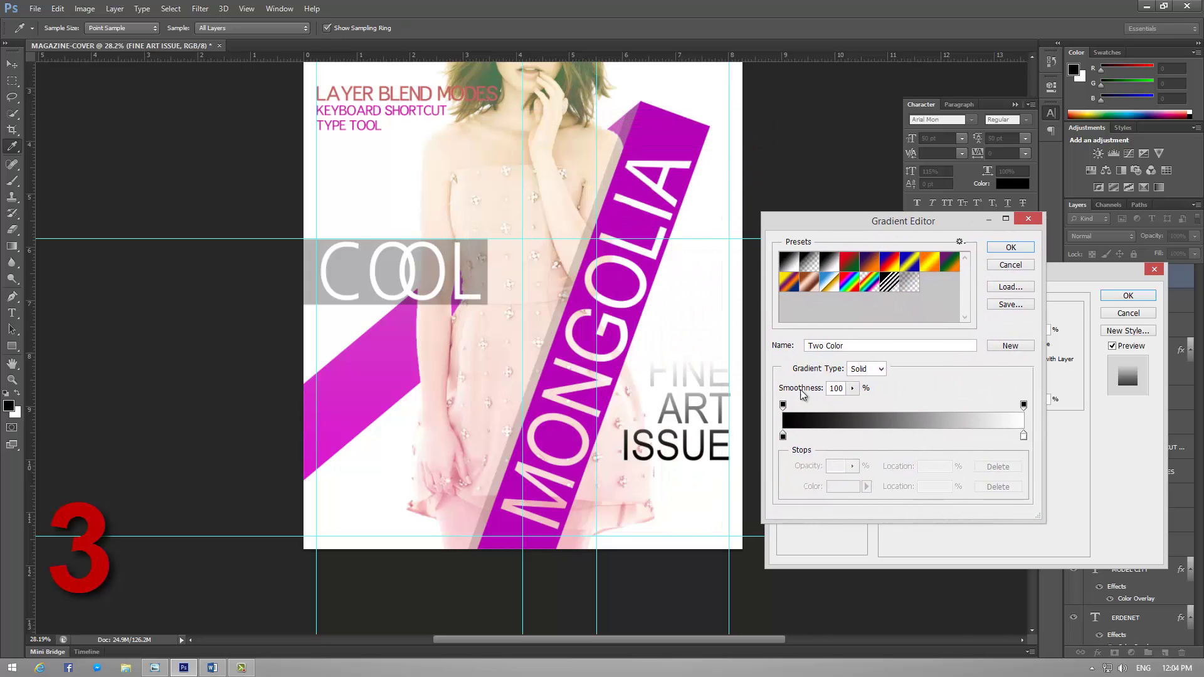
Step: Set the gradient's black stop to c9b1a8, rotate the overlay angle so the text fades to white toward the lower left, and apply the style
click(783, 436)
double_click(783, 435)
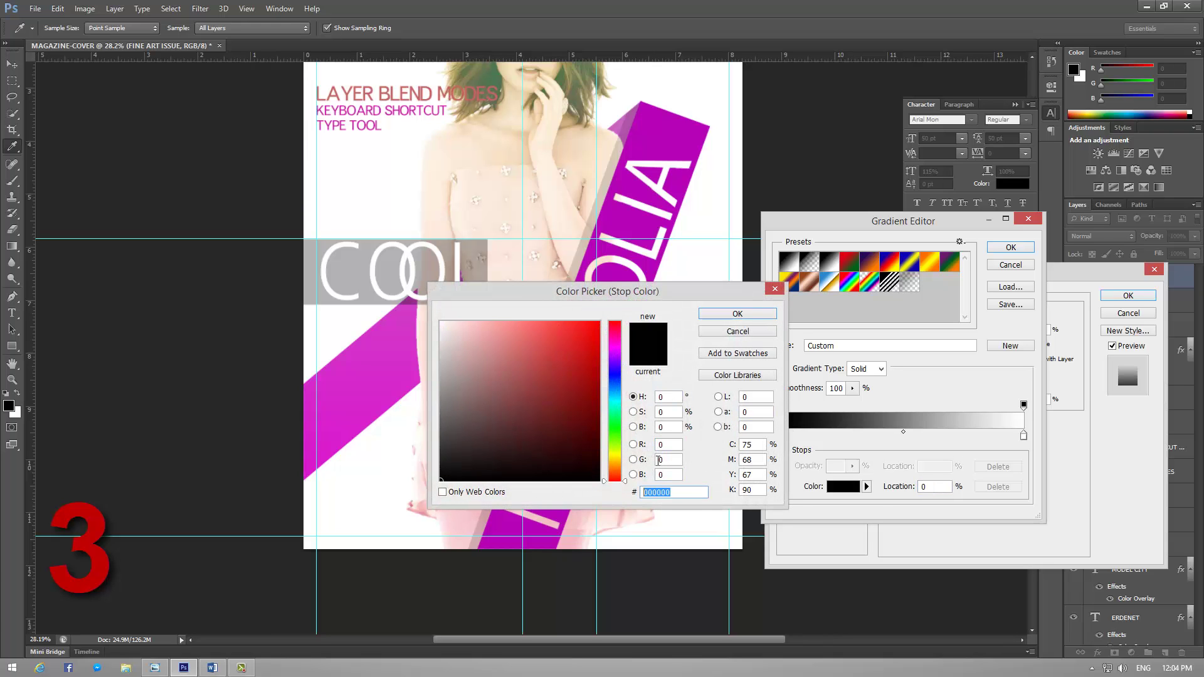
text(c)
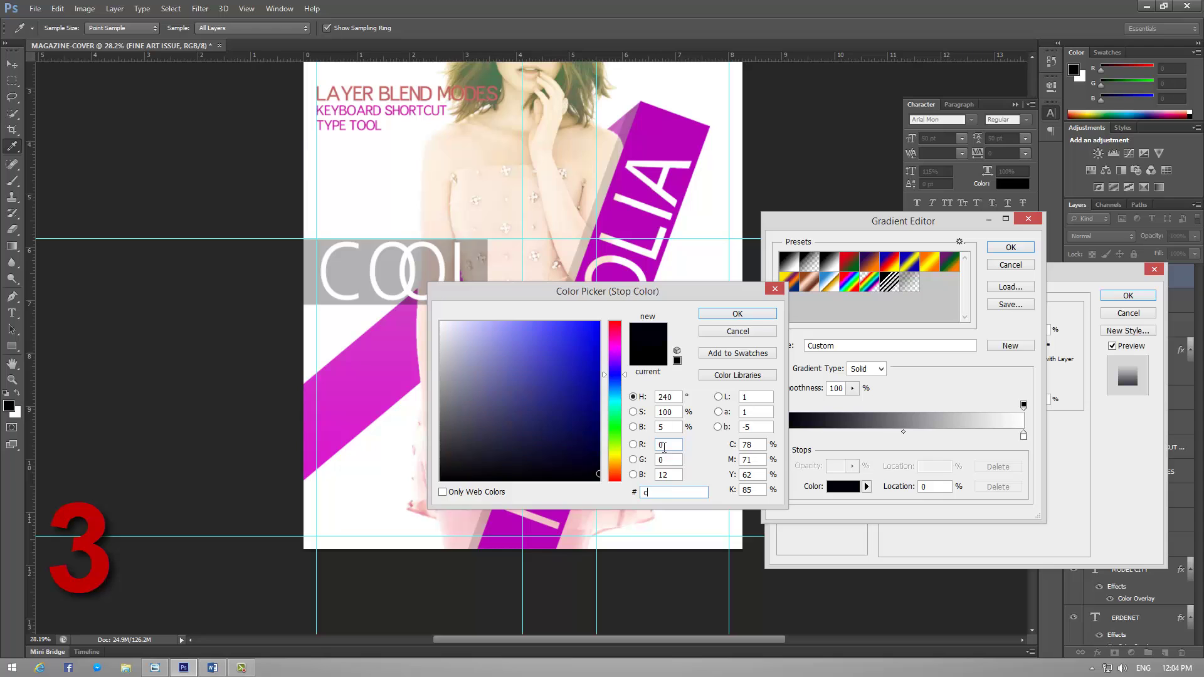
text(9b)
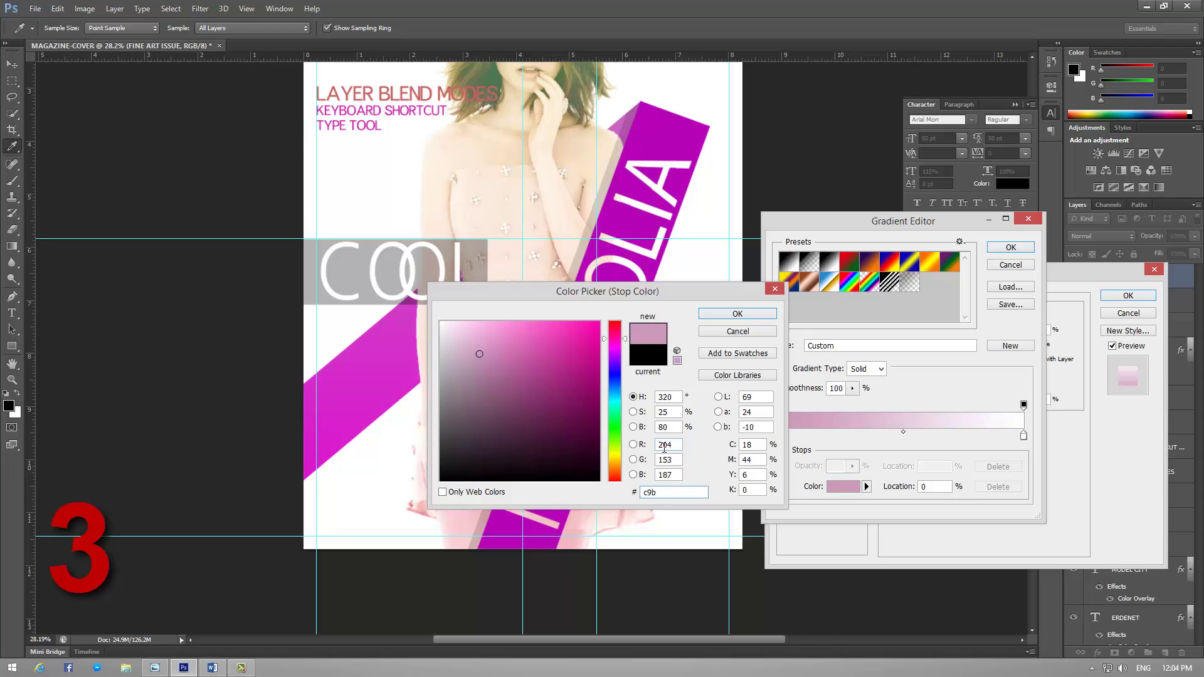
text(1a8)
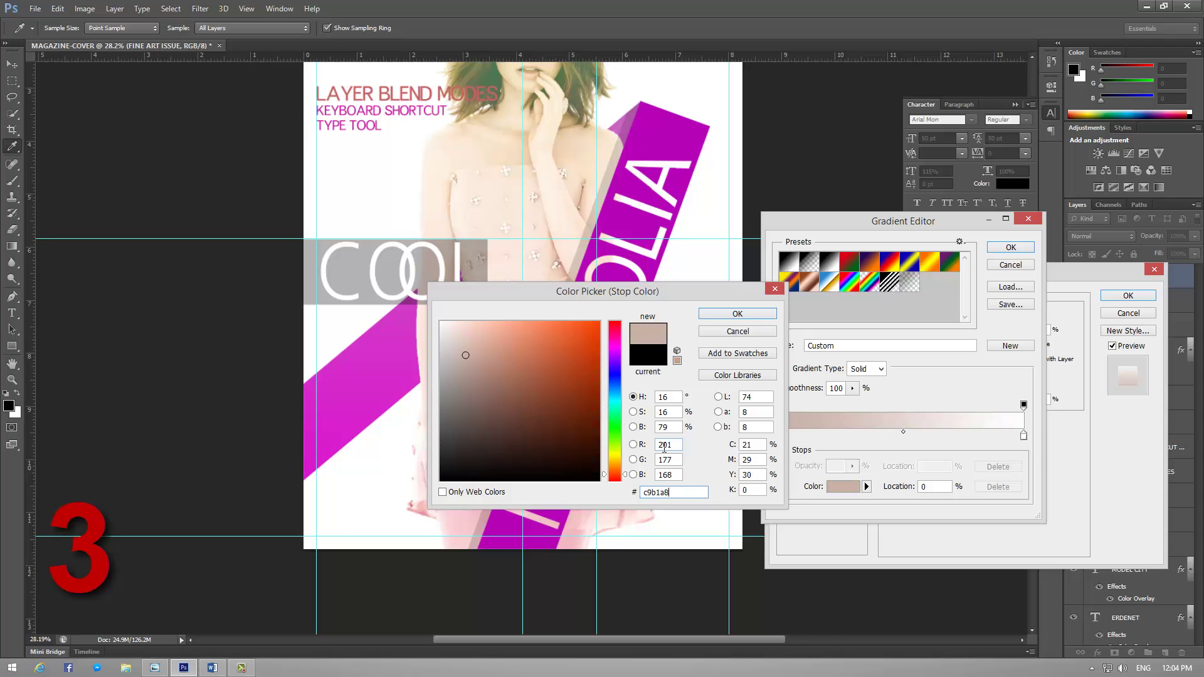
click(750, 313)
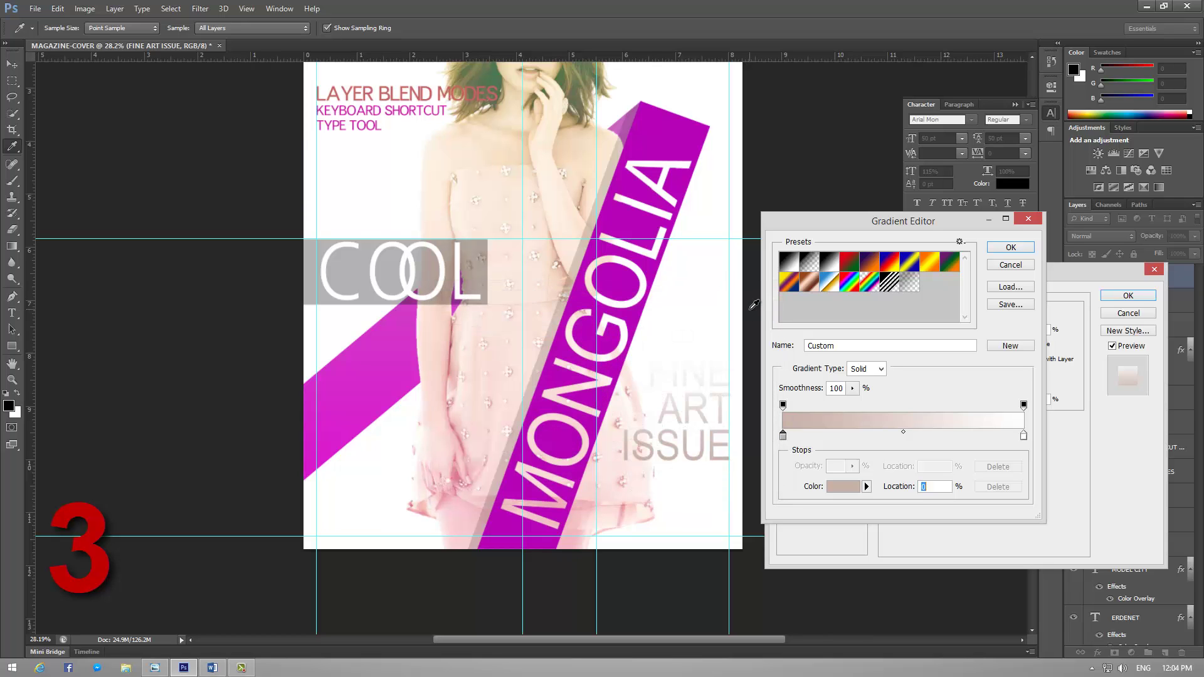
click(1011, 248)
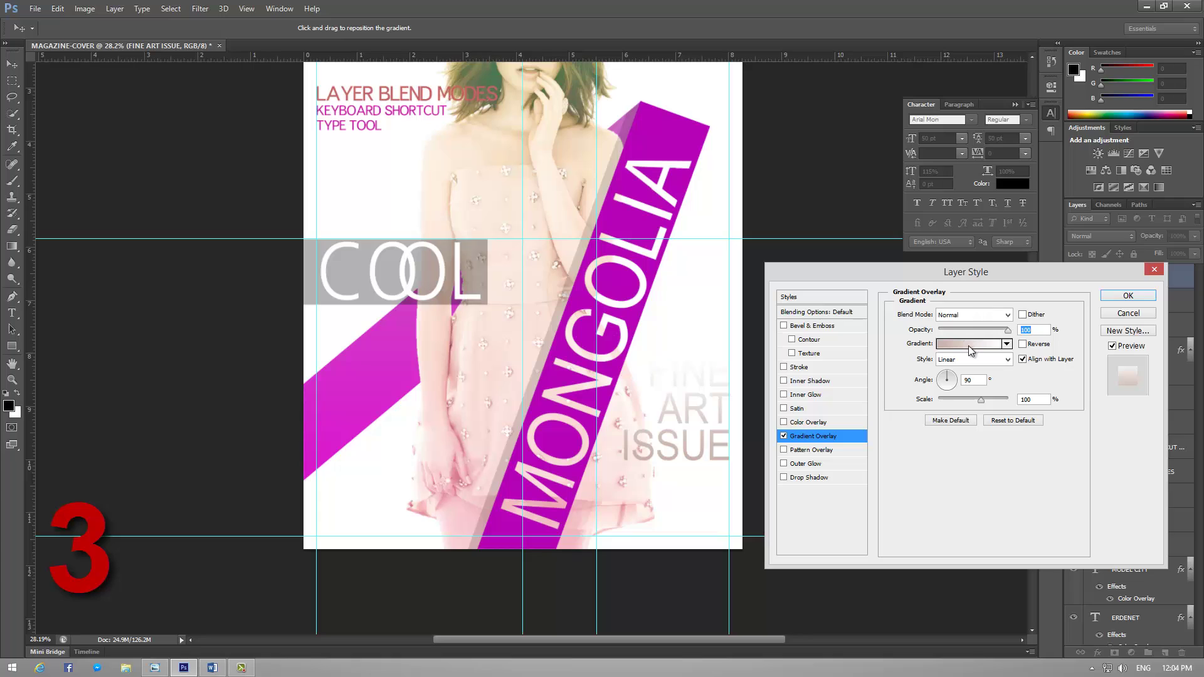
drag(954, 380, 941, 387)
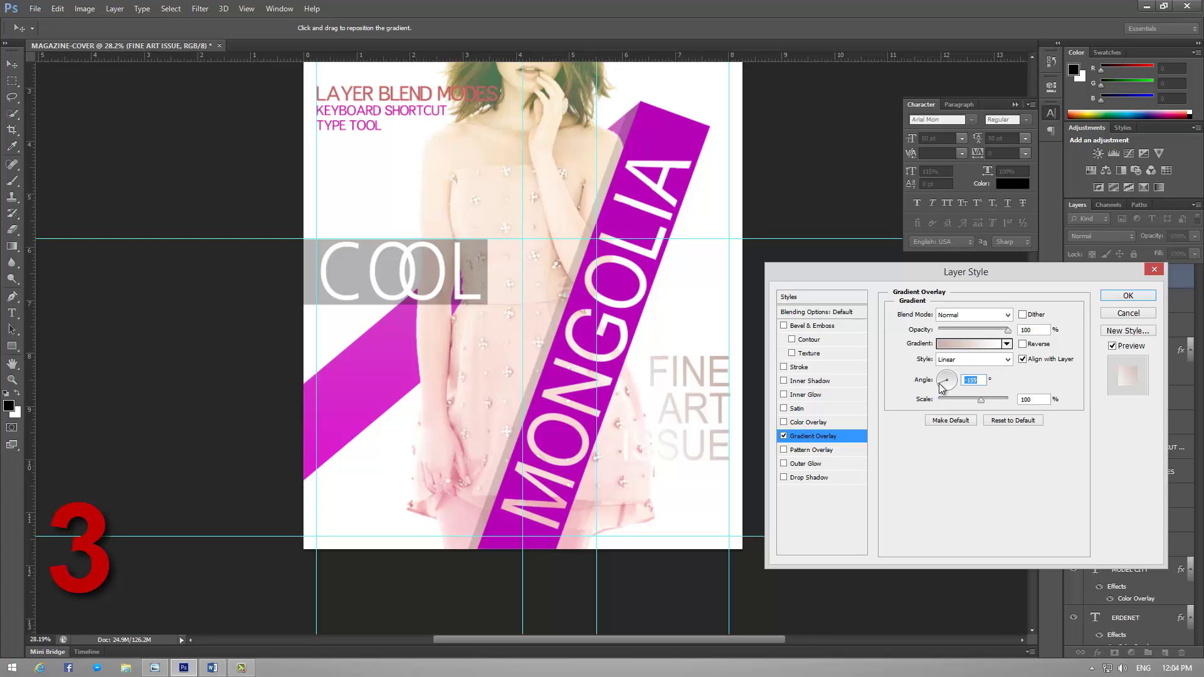
click(1126, 297)
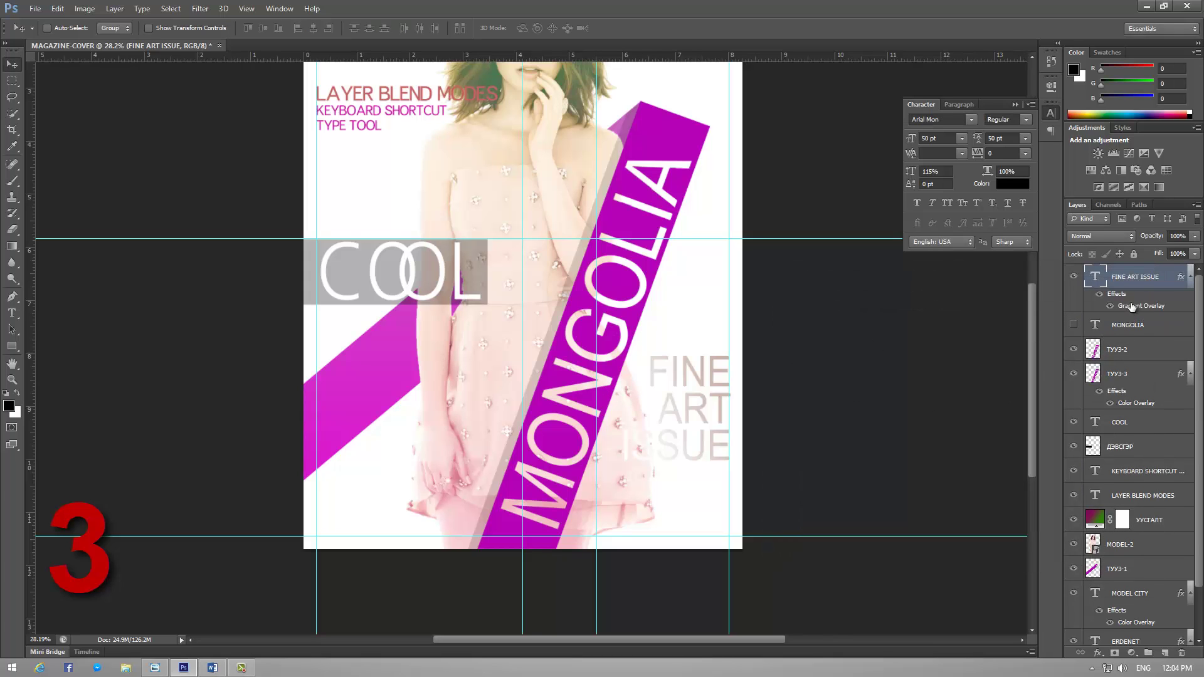
click(112, 10)
mouse_move(200, 23)
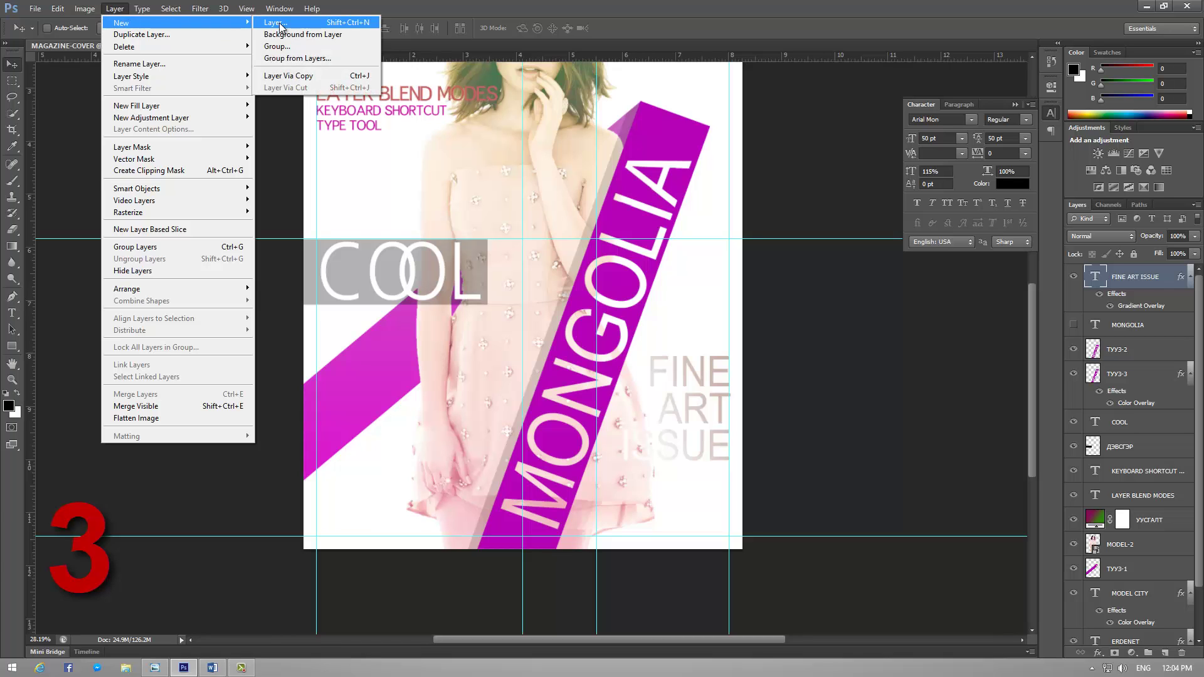
click(280, 23)
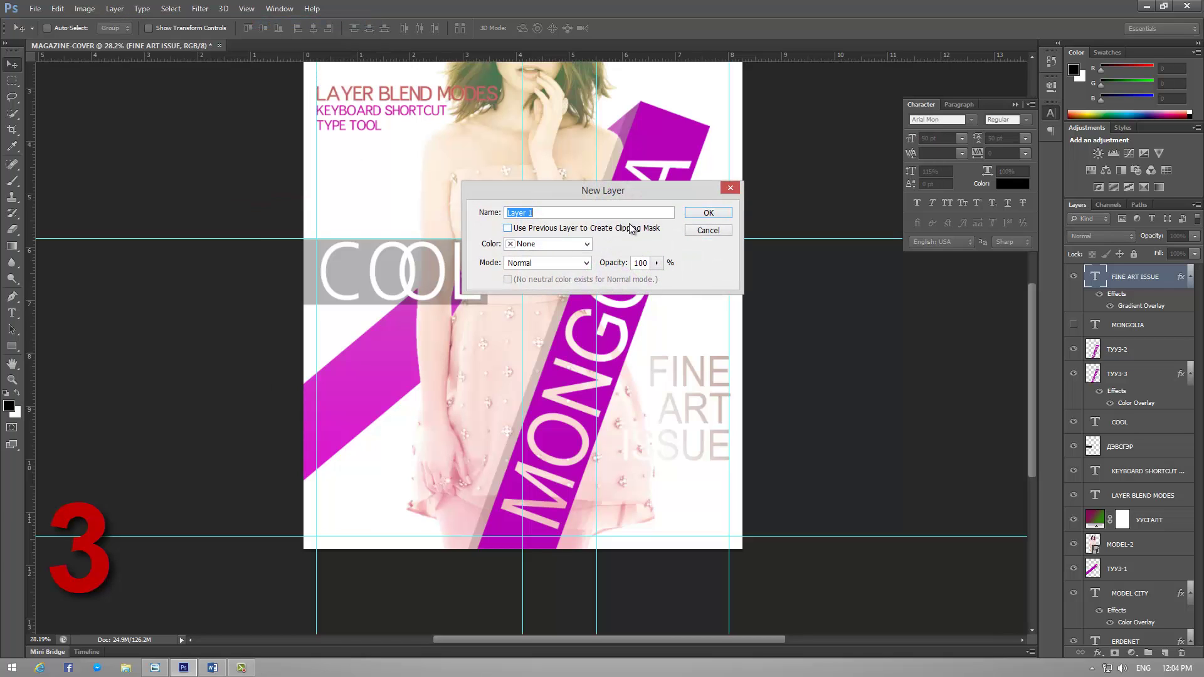
click(547, 208)
click(730, 188)
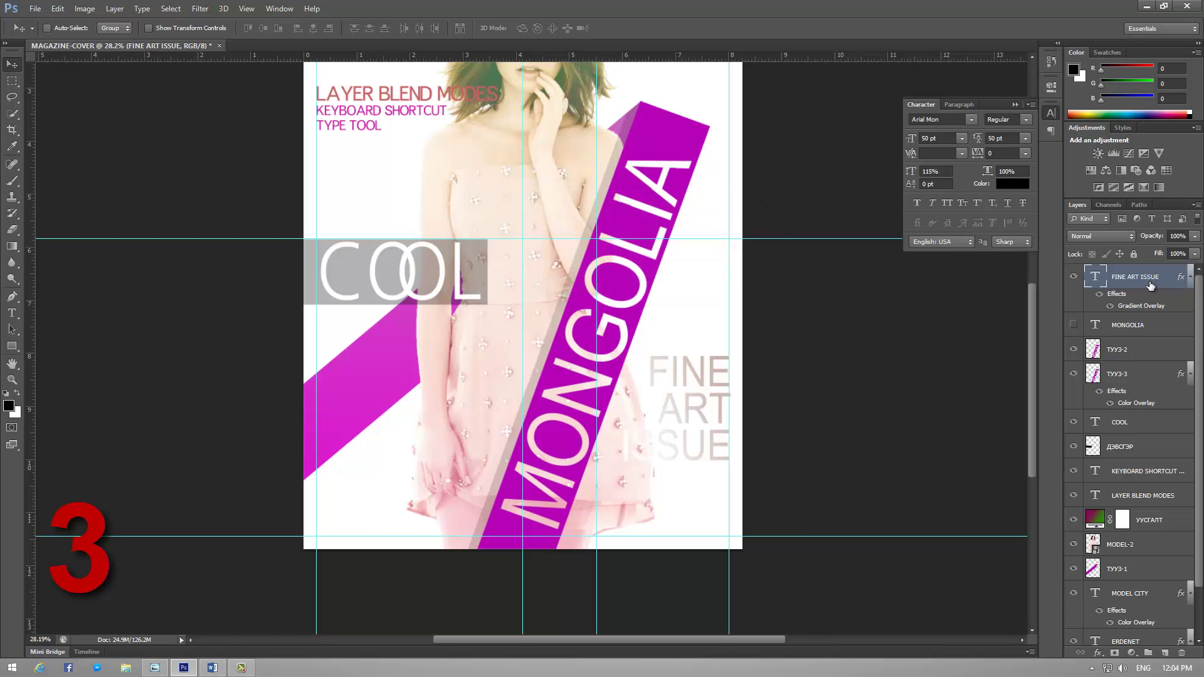
Step: Activate the Type tool, switch to Word, copy the CREATE A MAGAZINE COVER IN PHOTOSHOP lines, and return to Photoshop
click(12, 313)
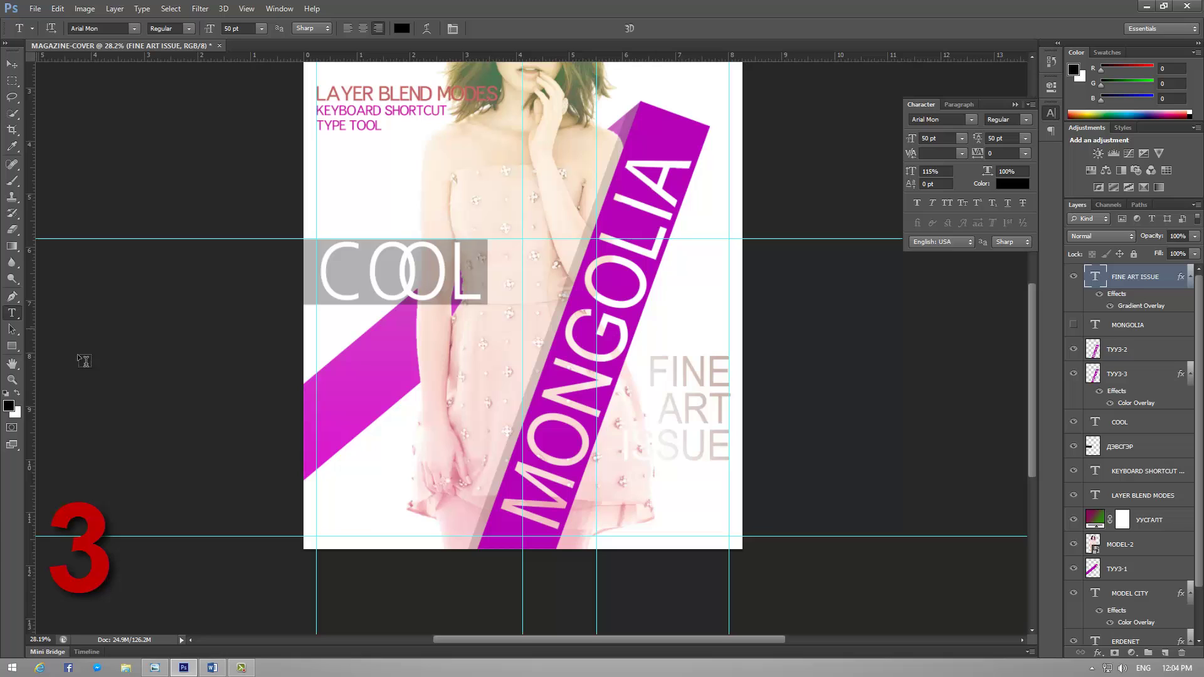
click(211, 669)
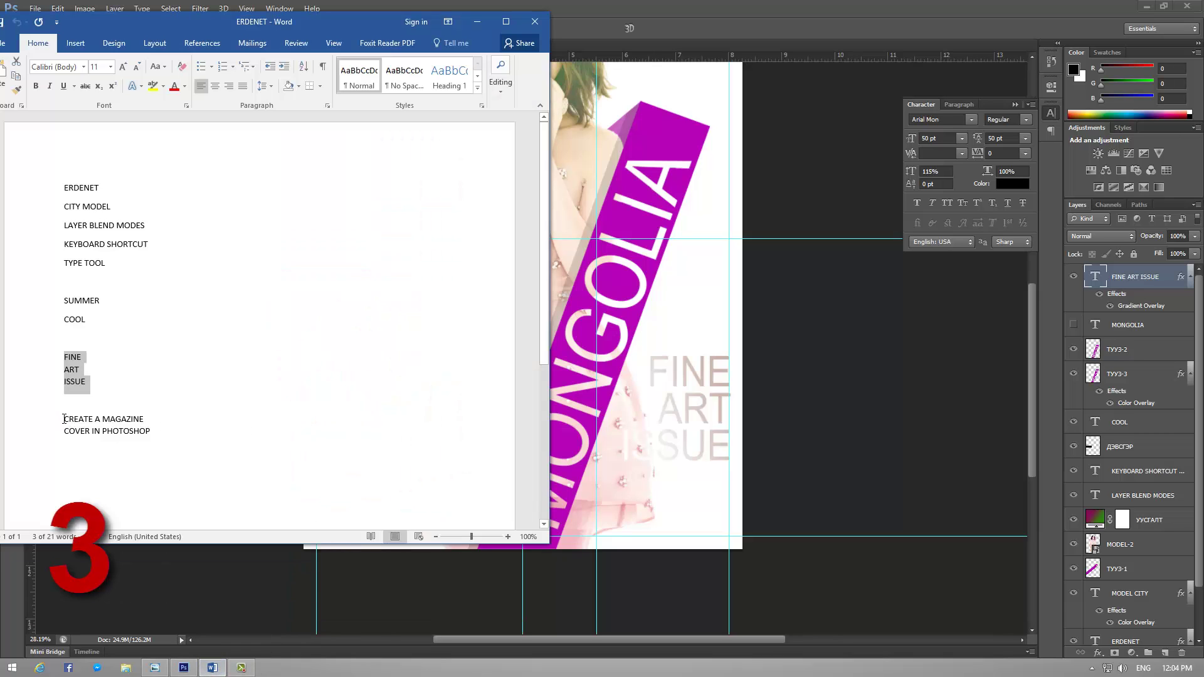
drag(64, 419, 122, 428)
right_click(119, 427)
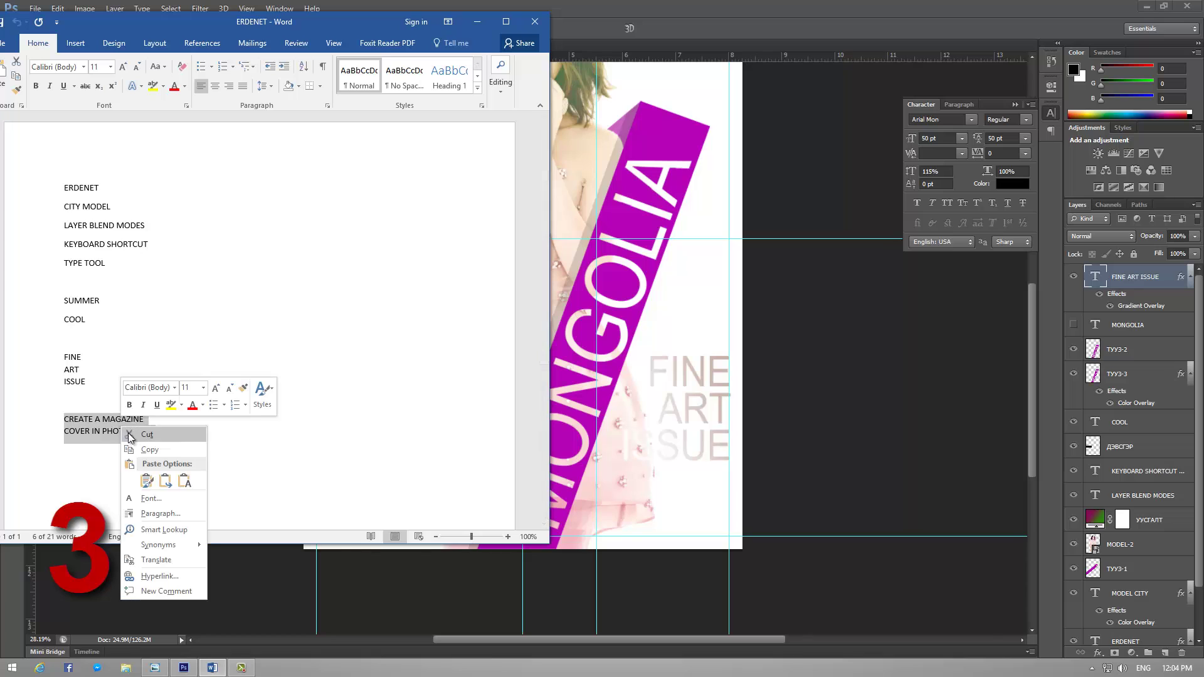
click(141, 445)
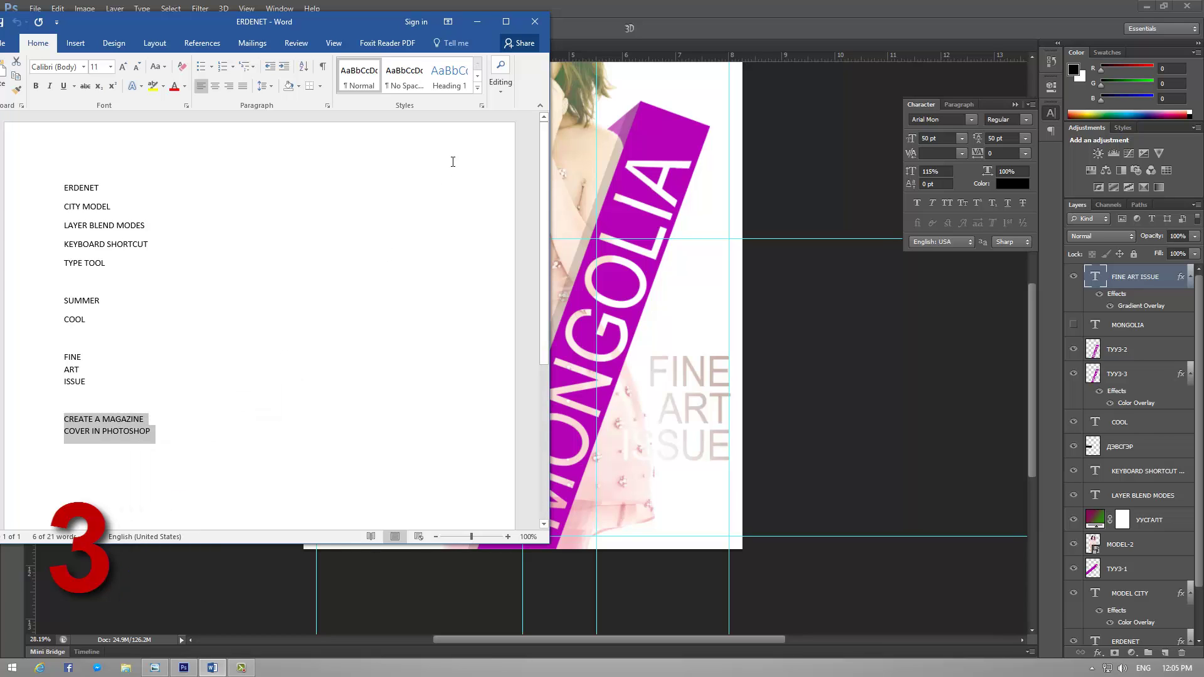
click(478, 21)
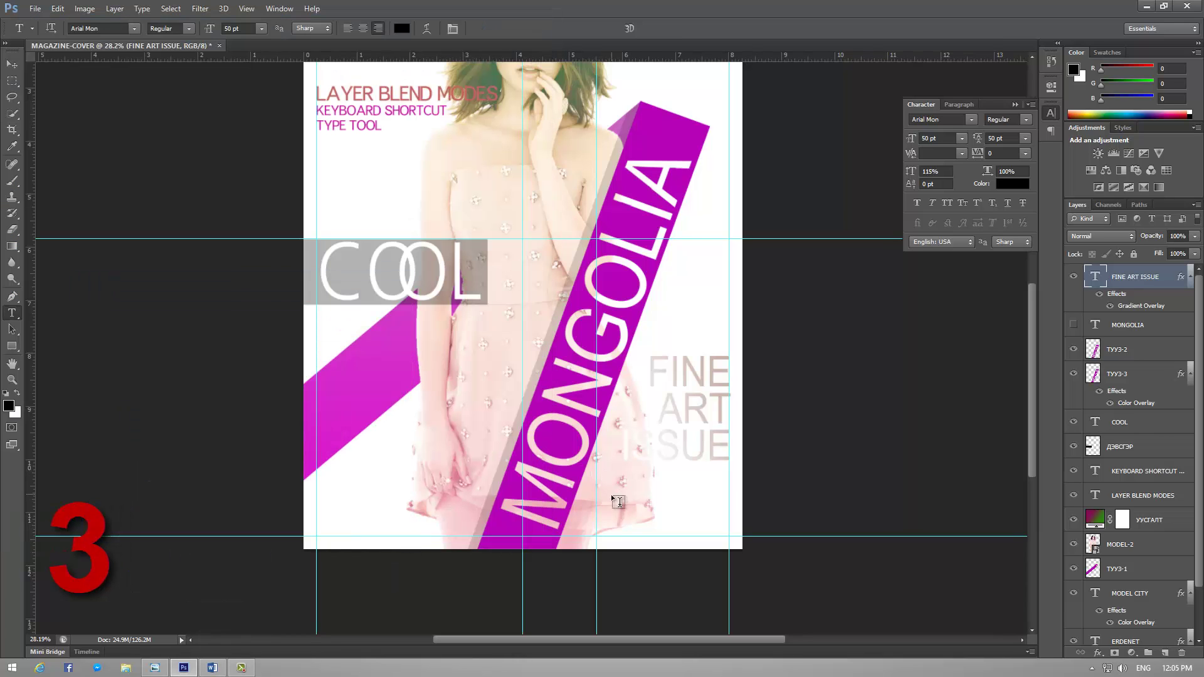
Step: Draw a text box below FINE ART ISSUE out to the page's right edge and paste the copied text at 12 pt
drag(596, 496, 743, 550)
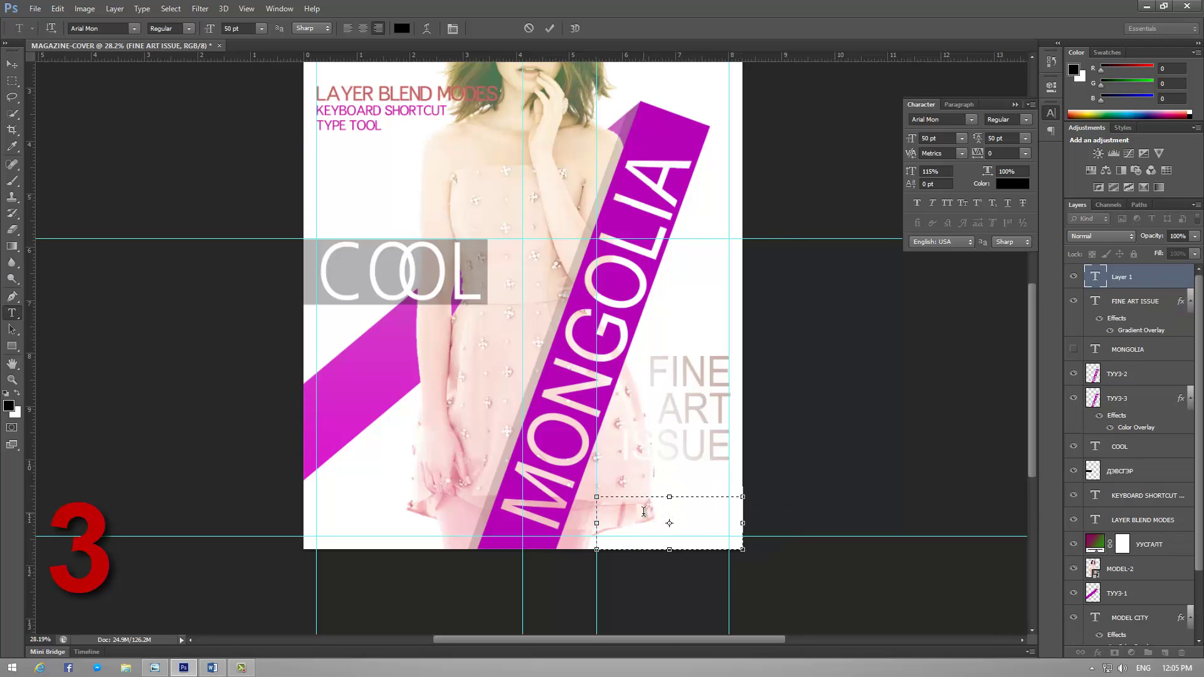
click(261, 29)
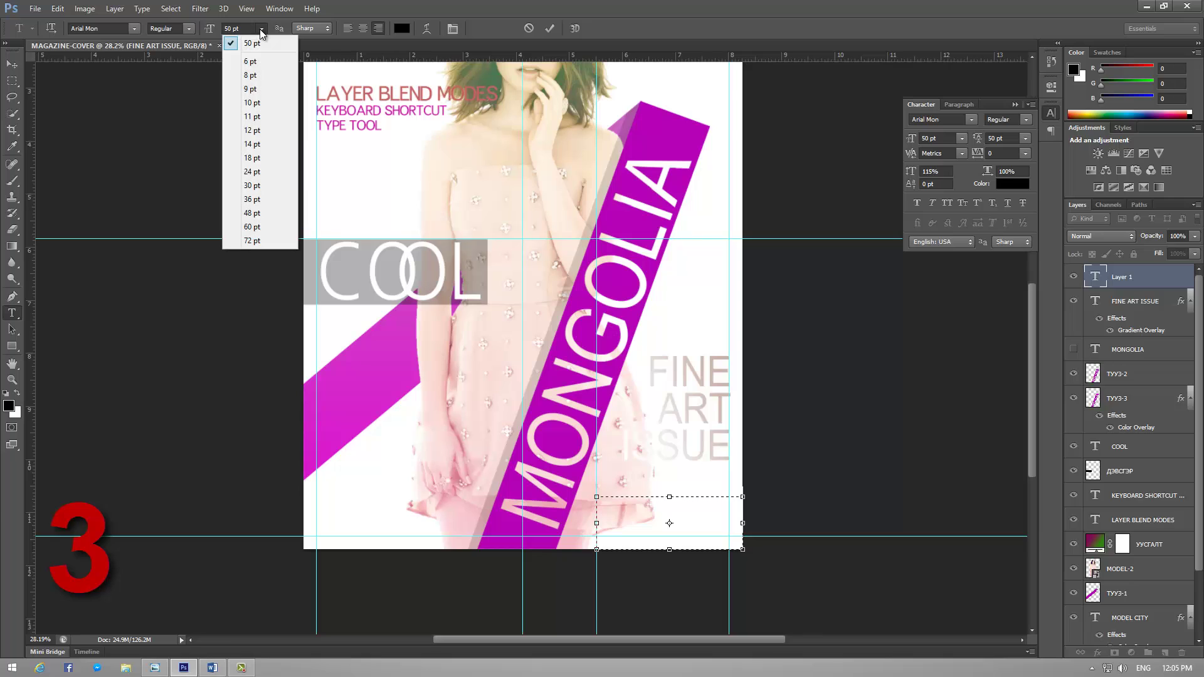
click(252, 131)
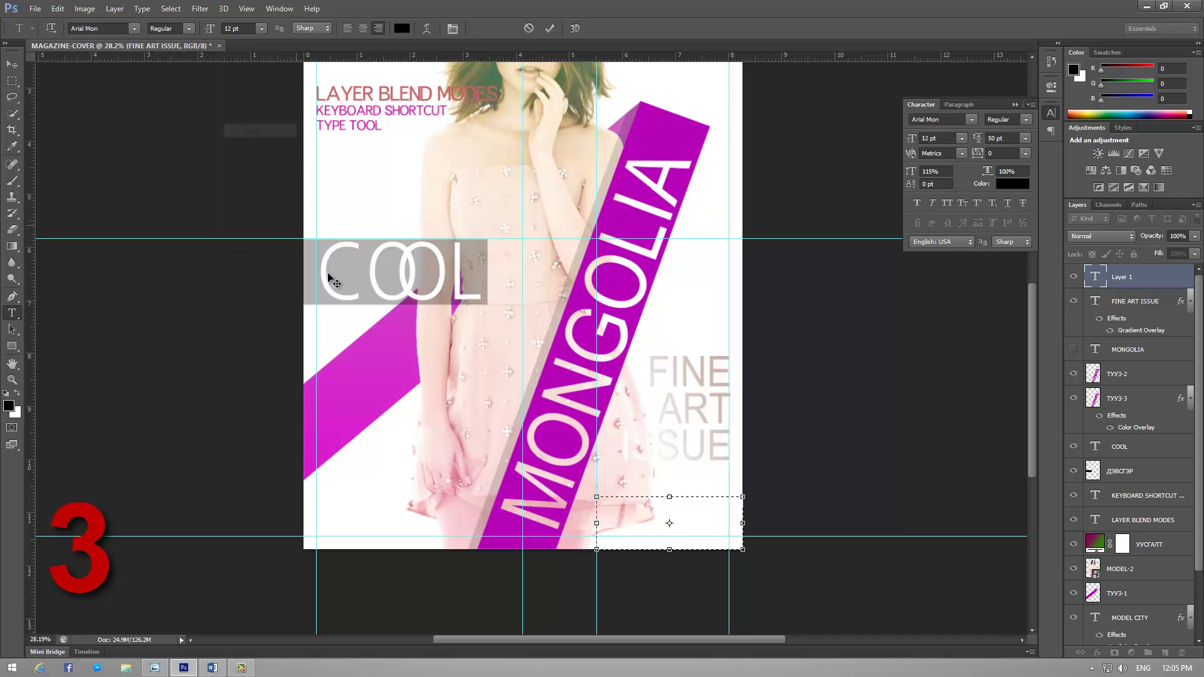
right_click(628, 506)
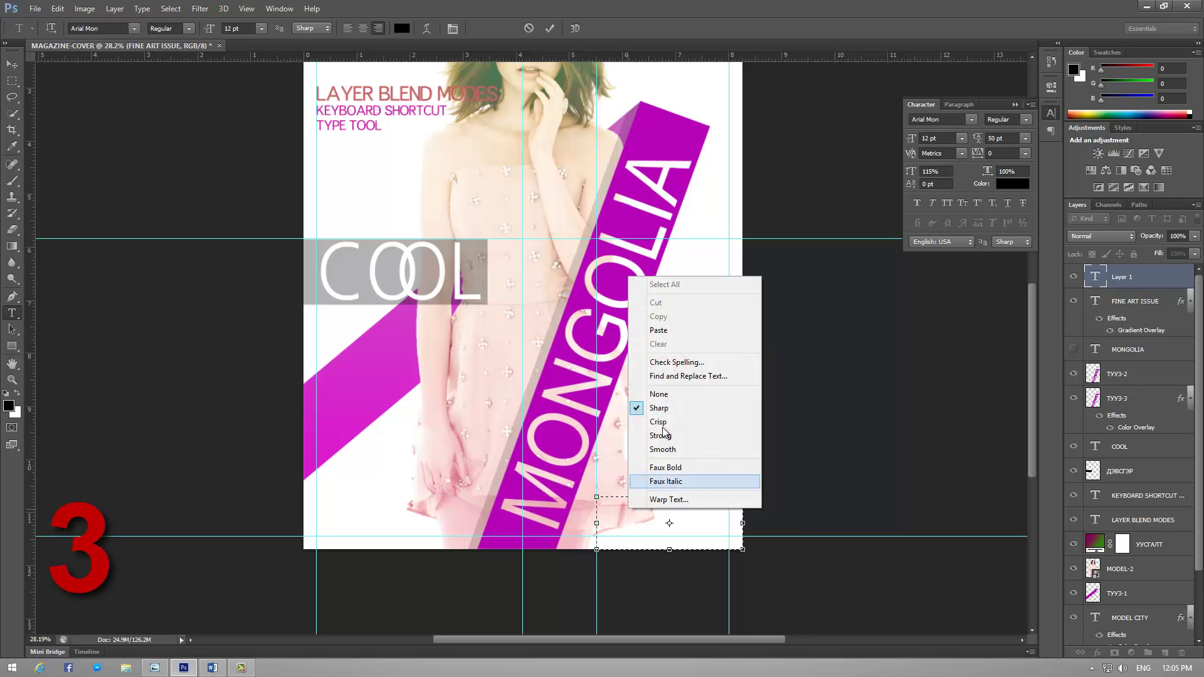
click(667, 332)
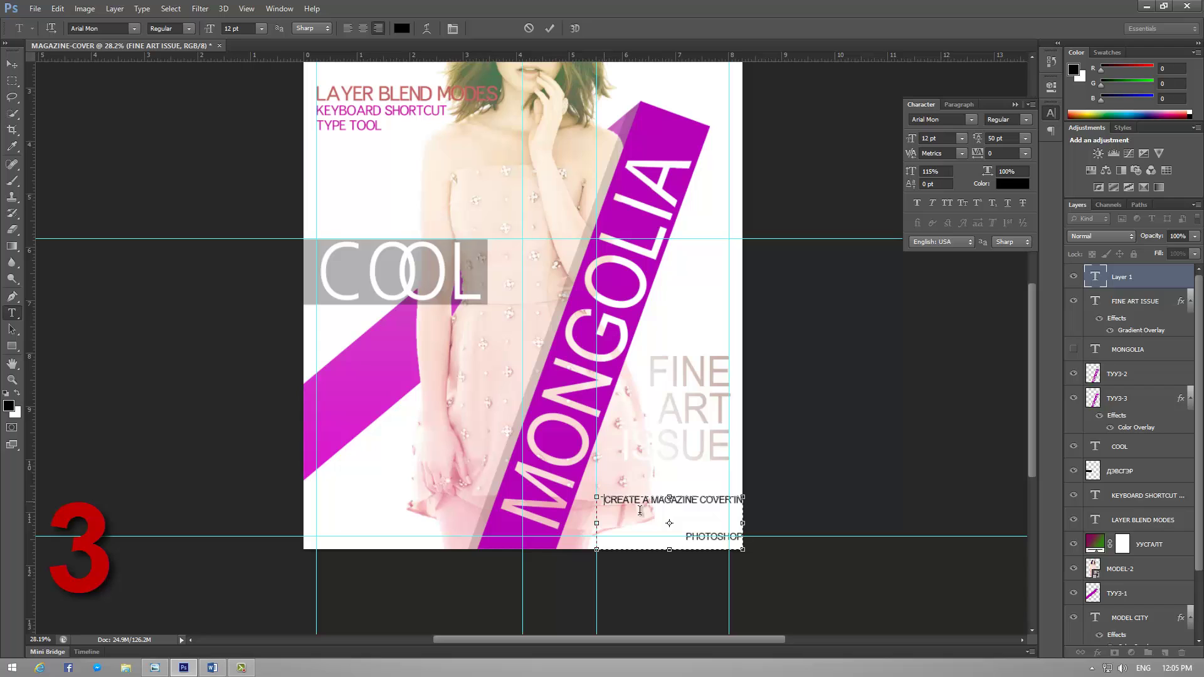
Step: Set the pasted text's leading to Auto and narrow its box so the second line begins with COVER
drag(604, 500, 756, 556)
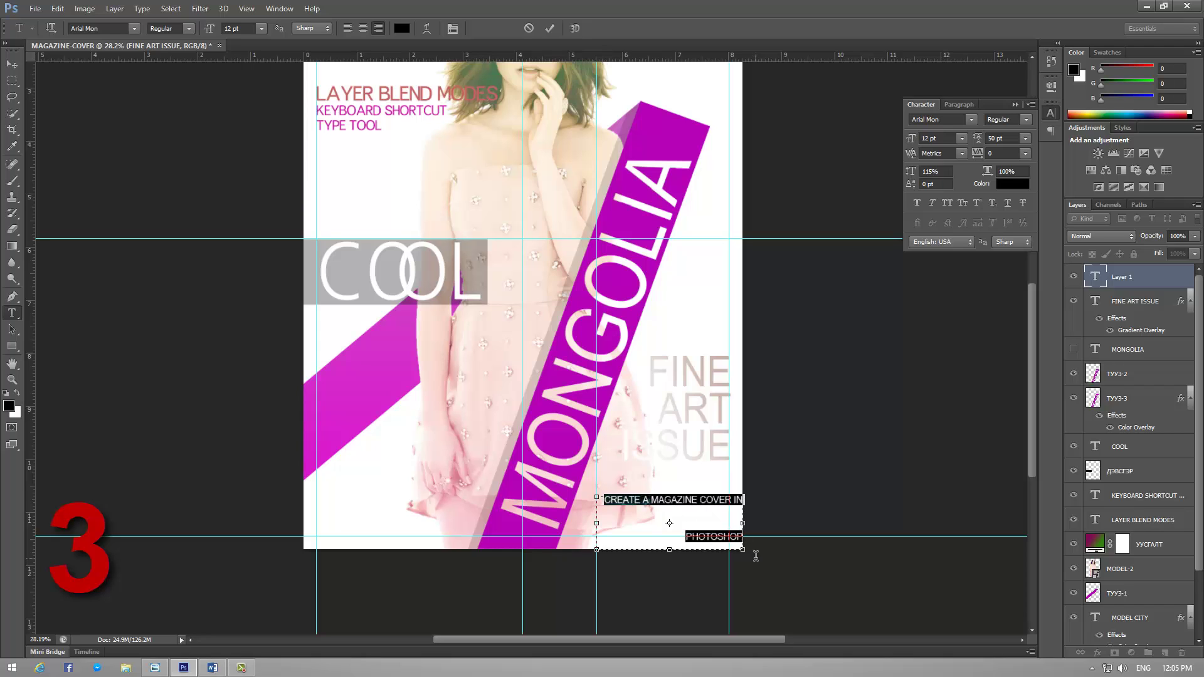
click(1027, 138)
click(1016, 153)
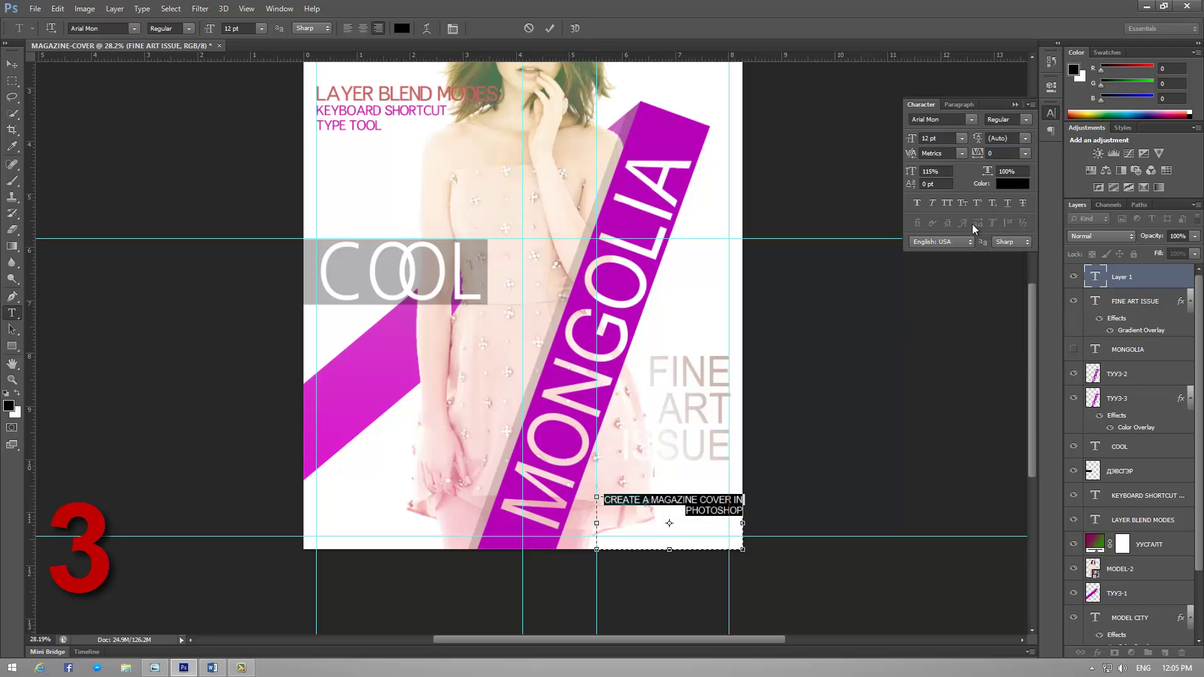
click(706, 502)
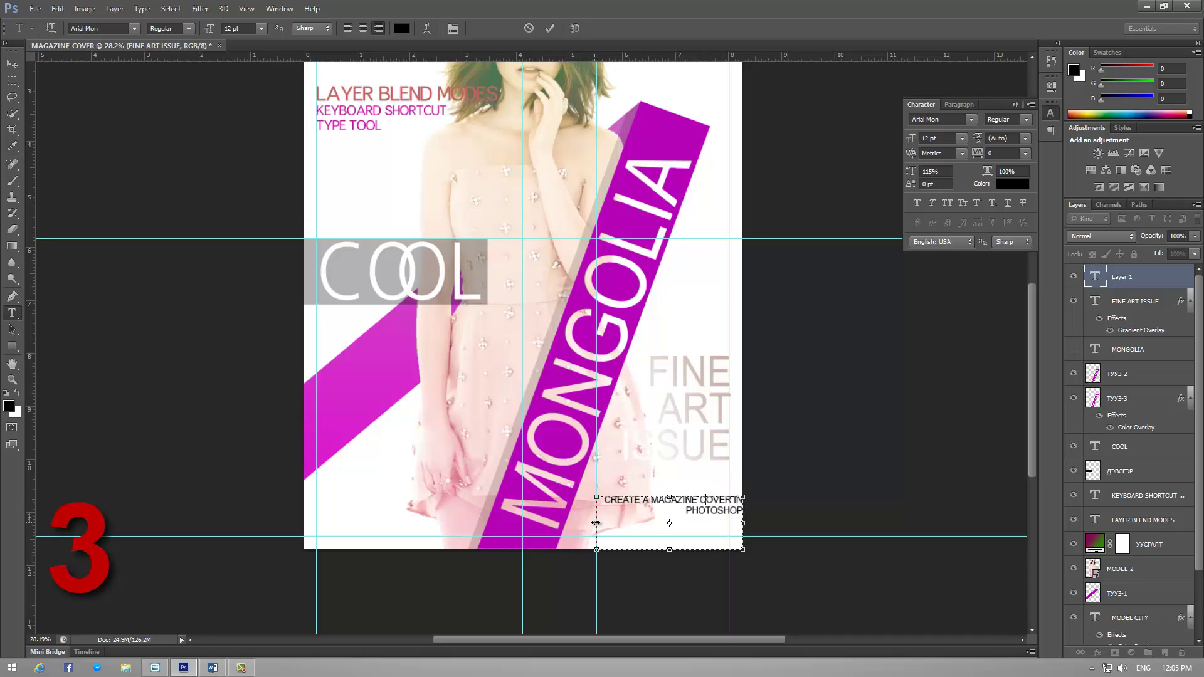
drag(602, 522, 623, 522)
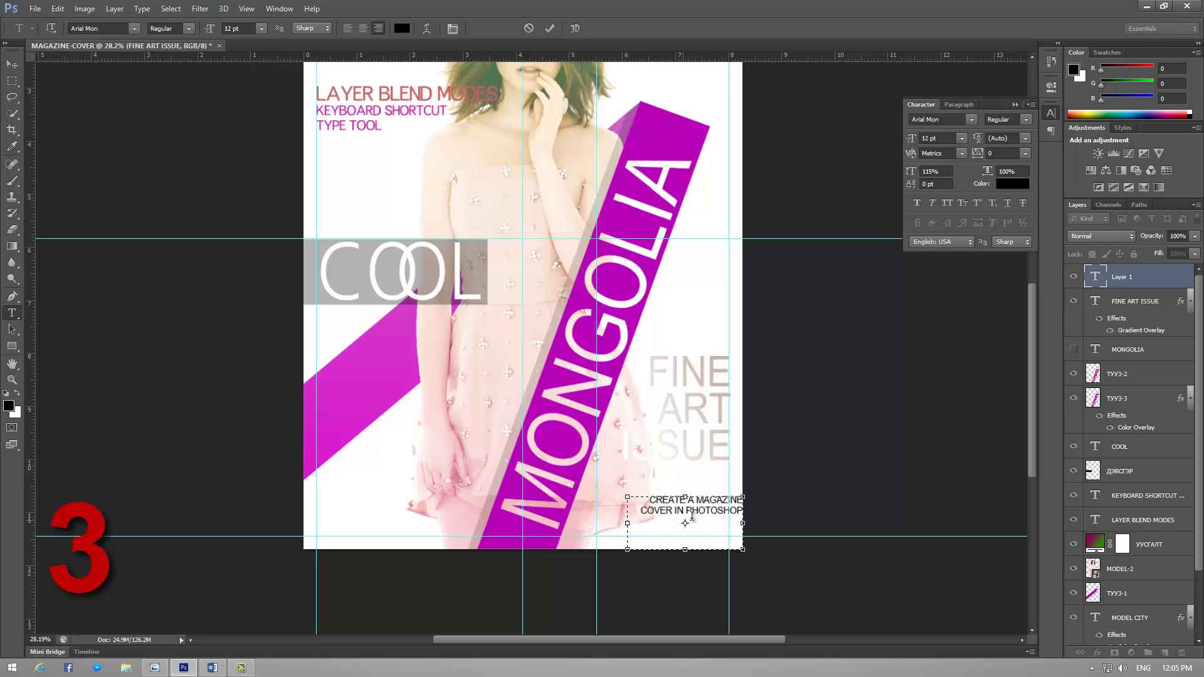
Step: Enlarge the caption text to 15 pt and refit its text box snugly around two lines
key(ctrl+a)
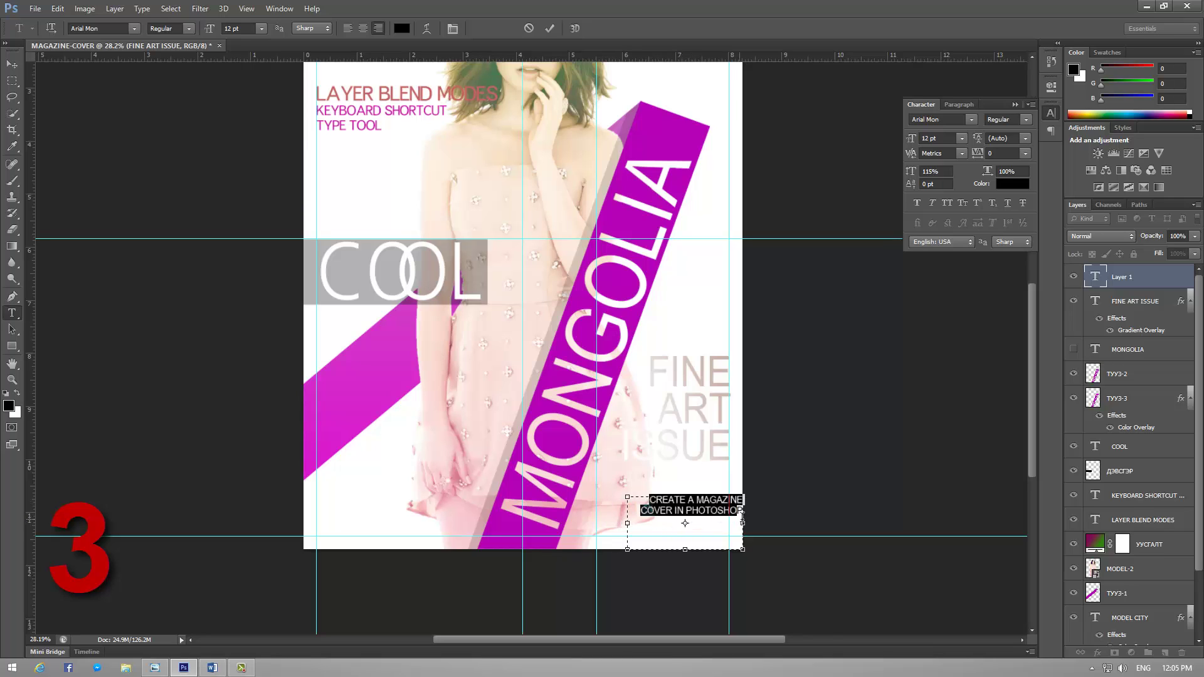
click(230, 29)
text(15)
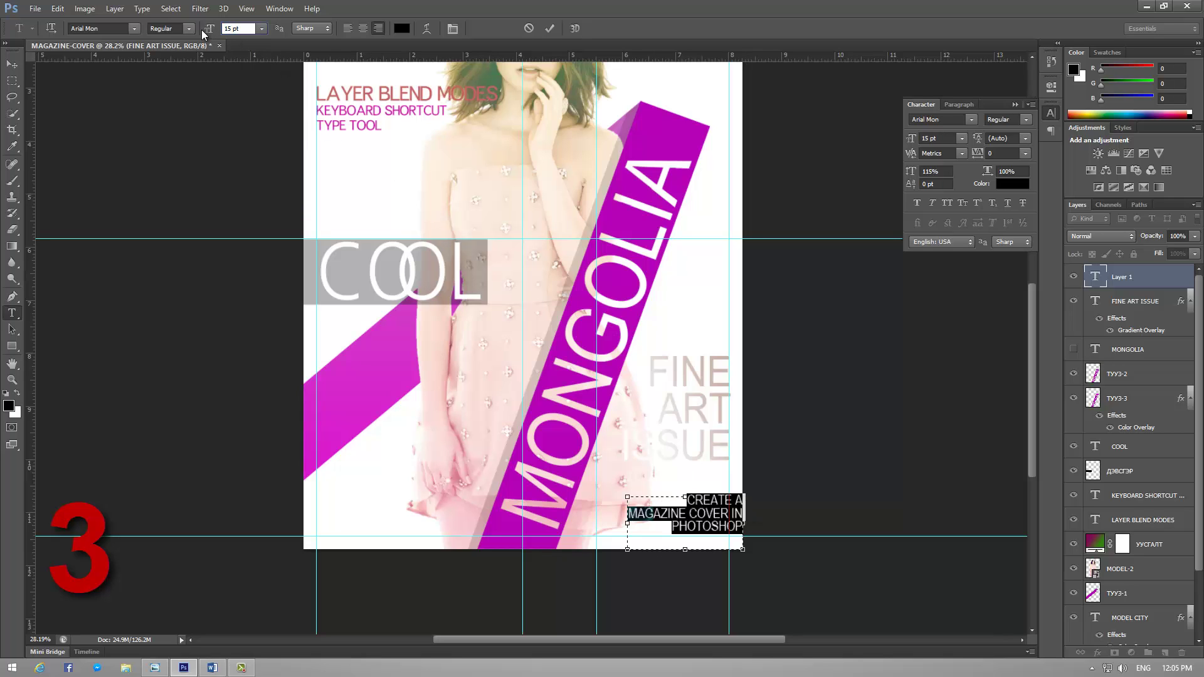
click(685, 523)
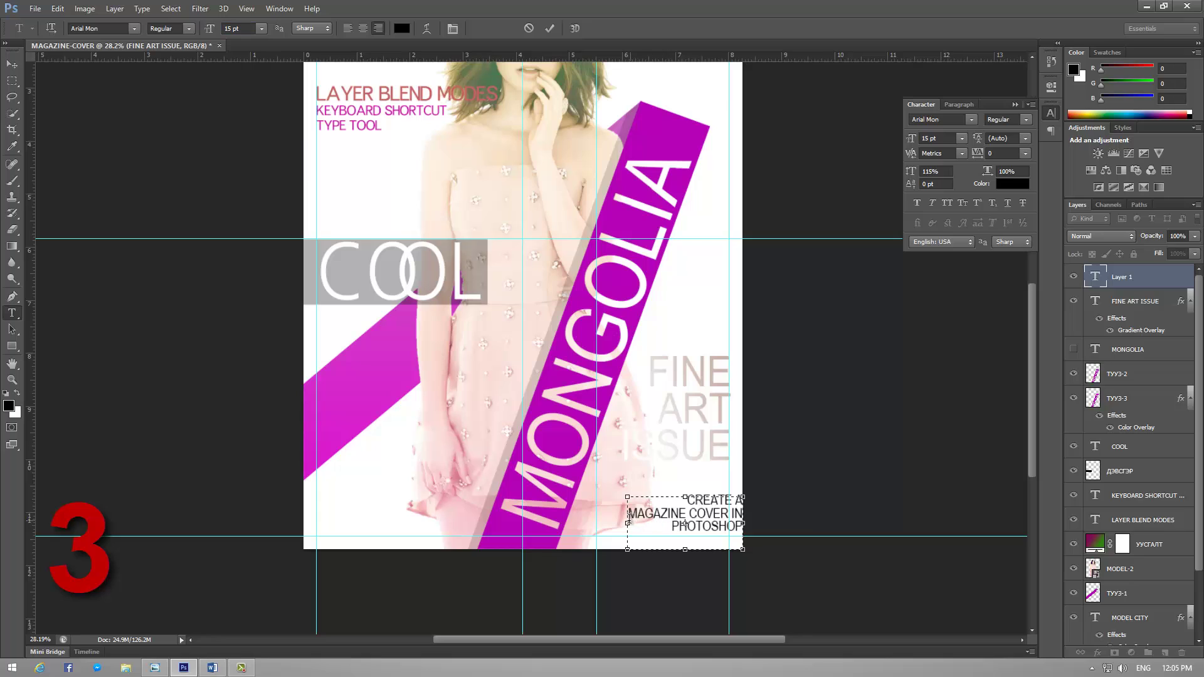
drag(629, 524, 613, 520)
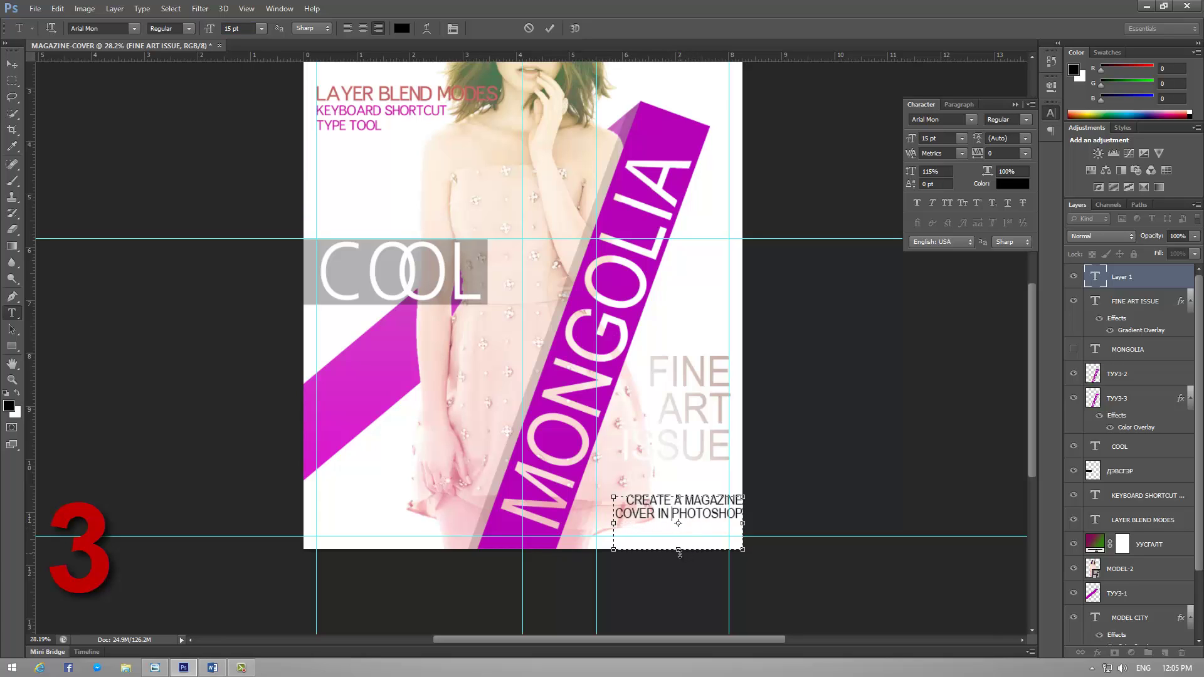
drag(679, 551, 680, 526)
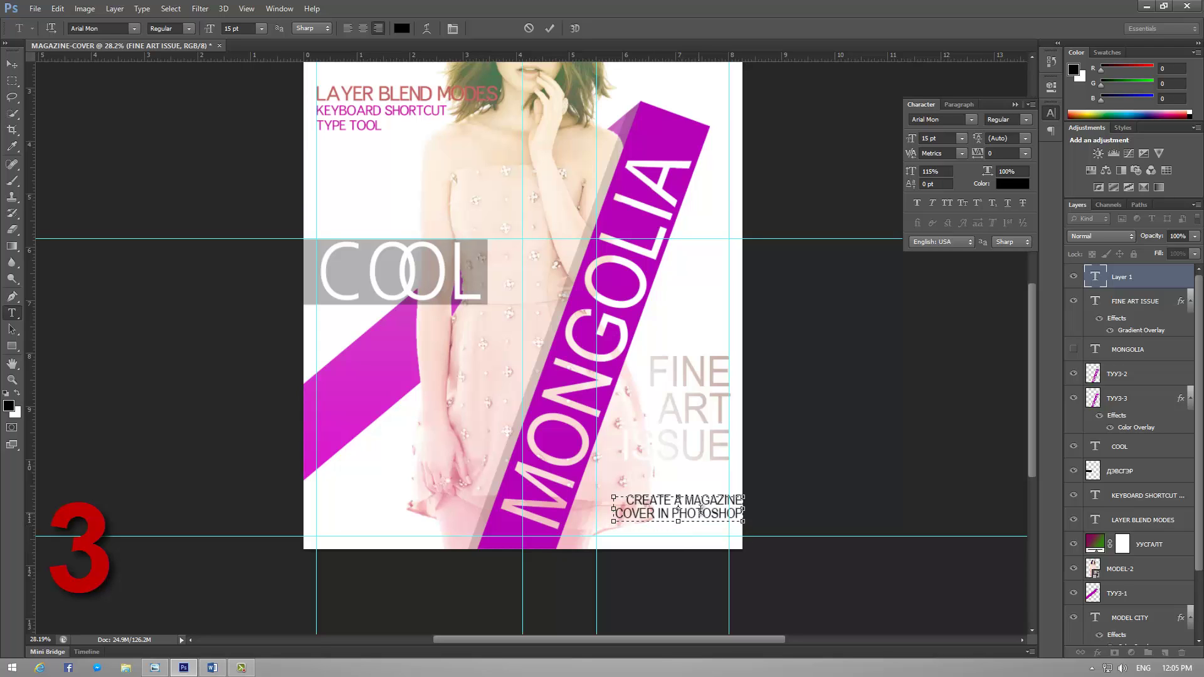
click(11, 61)
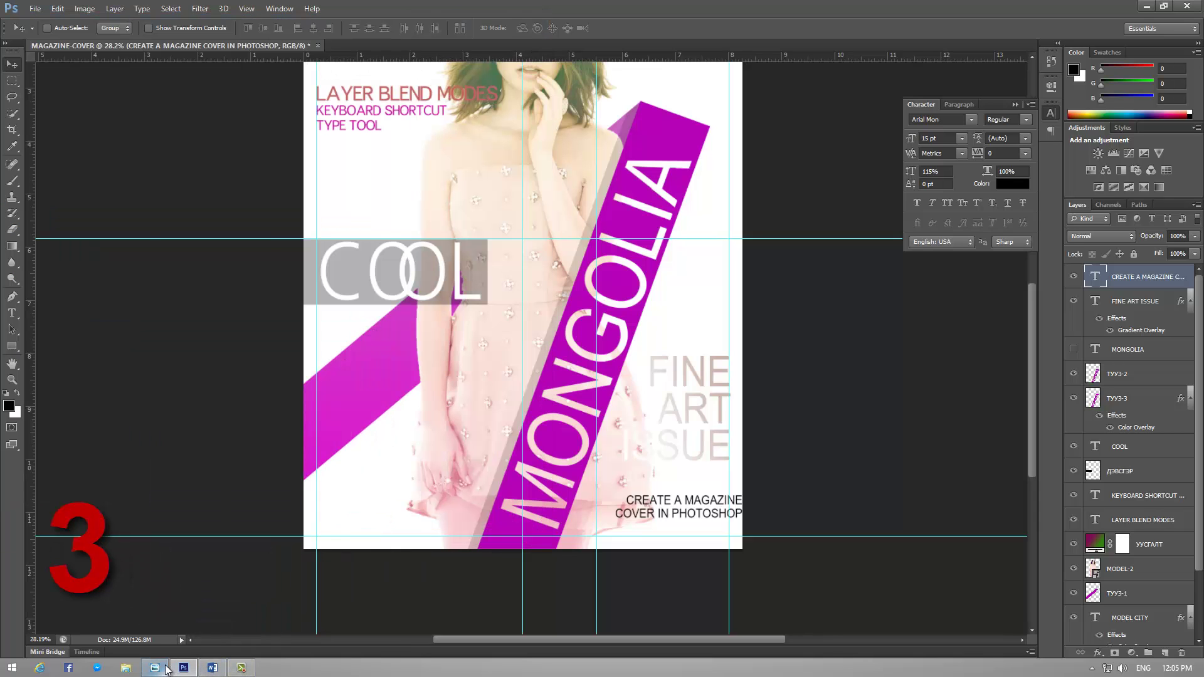
Step: Check the caption's placement in the ZAGVAR-04 reference image, then move the caption left and slightly down to the right margin guide
click(166, 670)
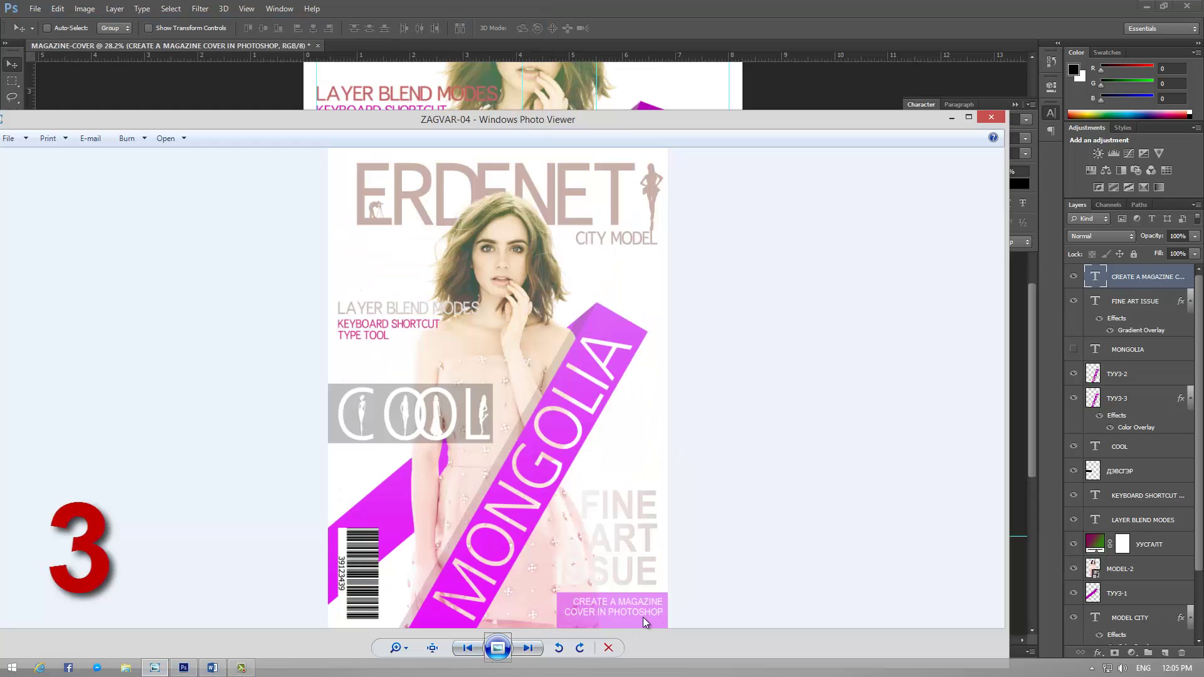
click(951, 118)
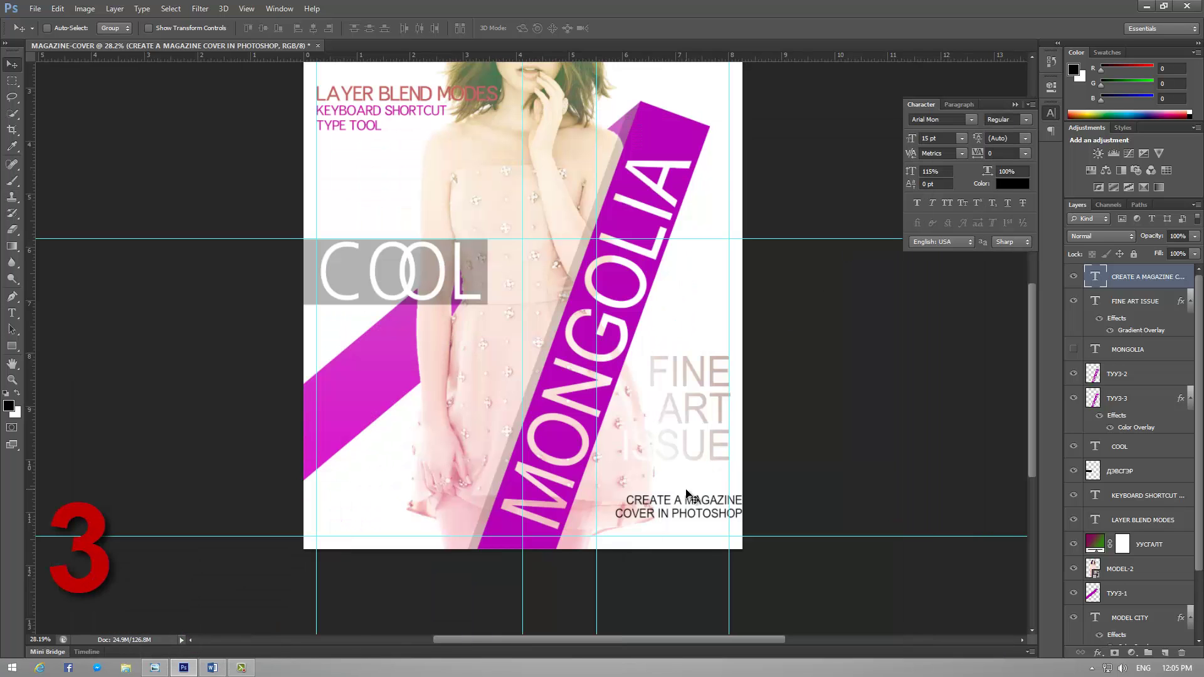
drag(715, 511, 701, 518)
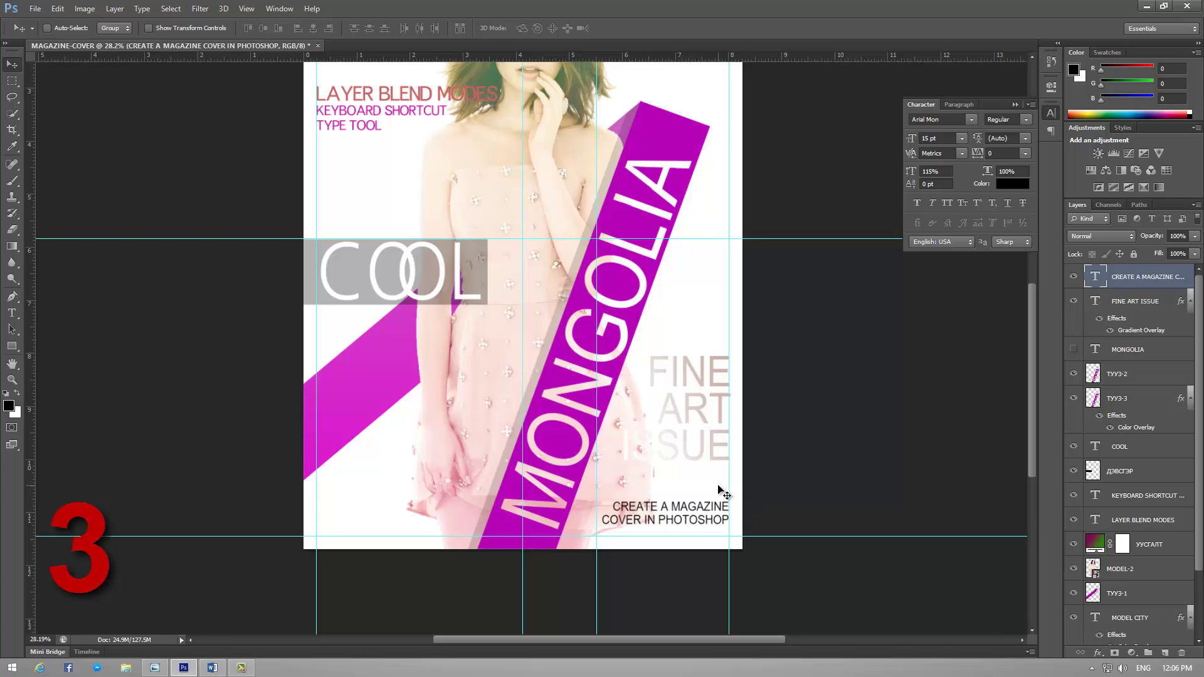
Step: Create a new layer named СУУРЬ for the caption's background, with the Rectangular Marquee tool active
click(12, 81)
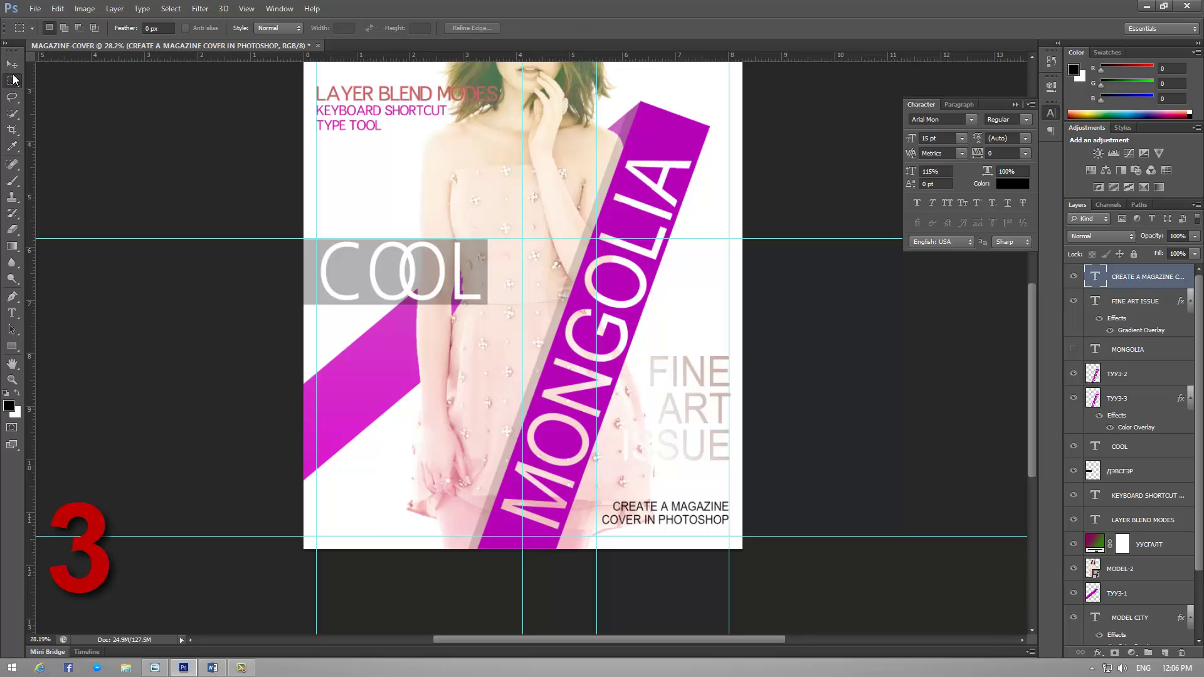
click(113, 8)
mouse_move(219, 23)
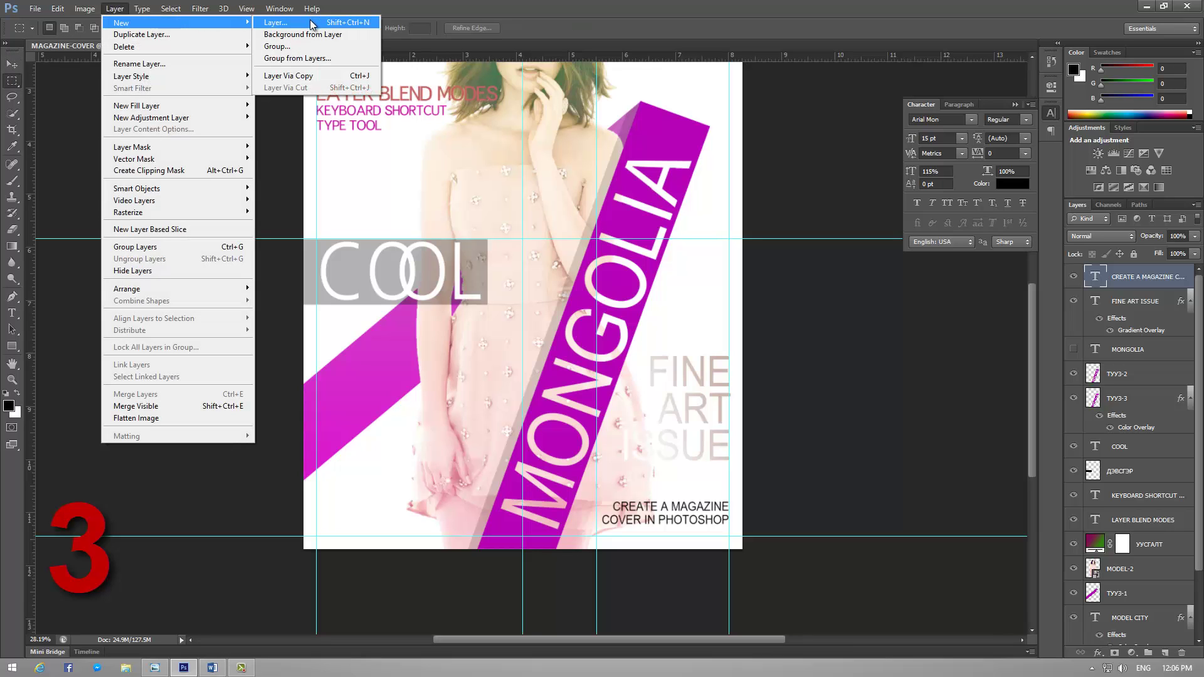
click(312, 23)
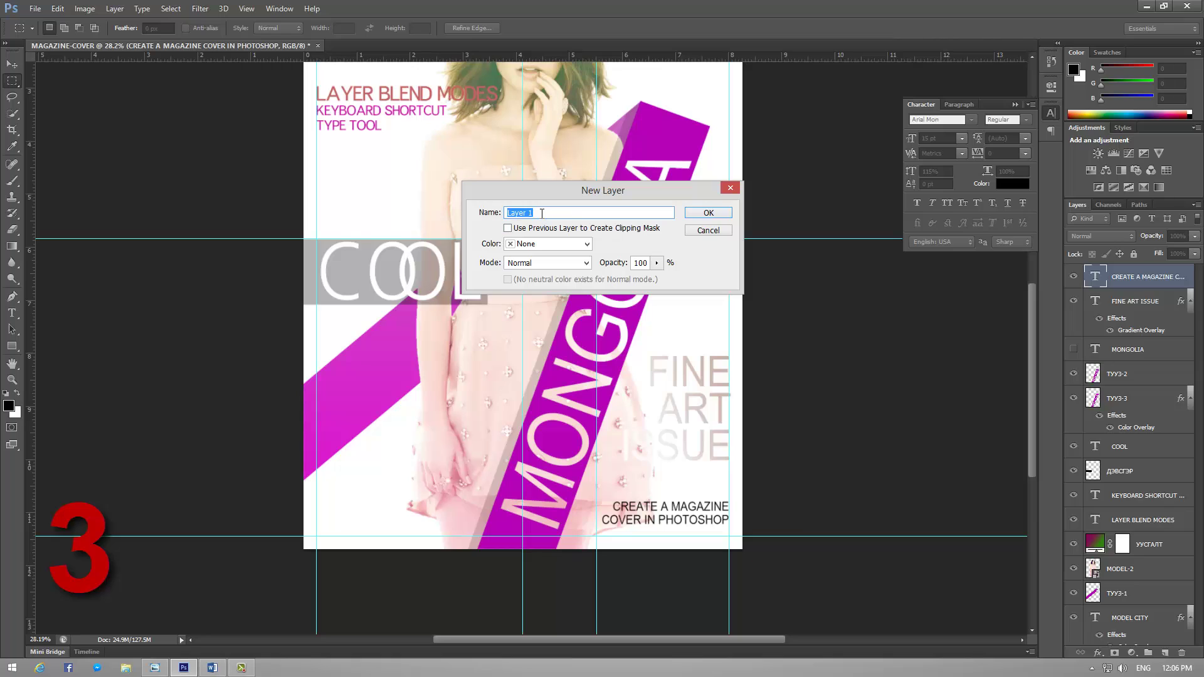
text(V)
text(УУРЬ)
click(709, 214)
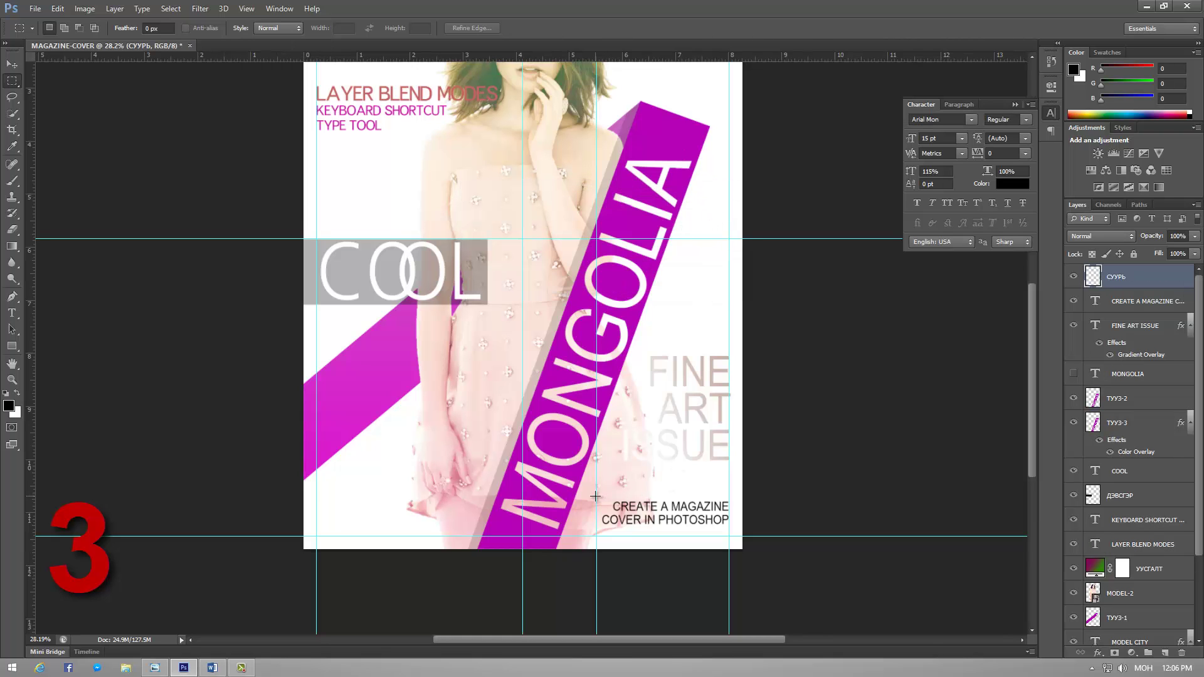
Step: Fill a rectangular selection around the caption down to the page corner with purple, deselect, and place the СУУРЬ layer beneath the caption text
drag(596, 495, 745, 541)
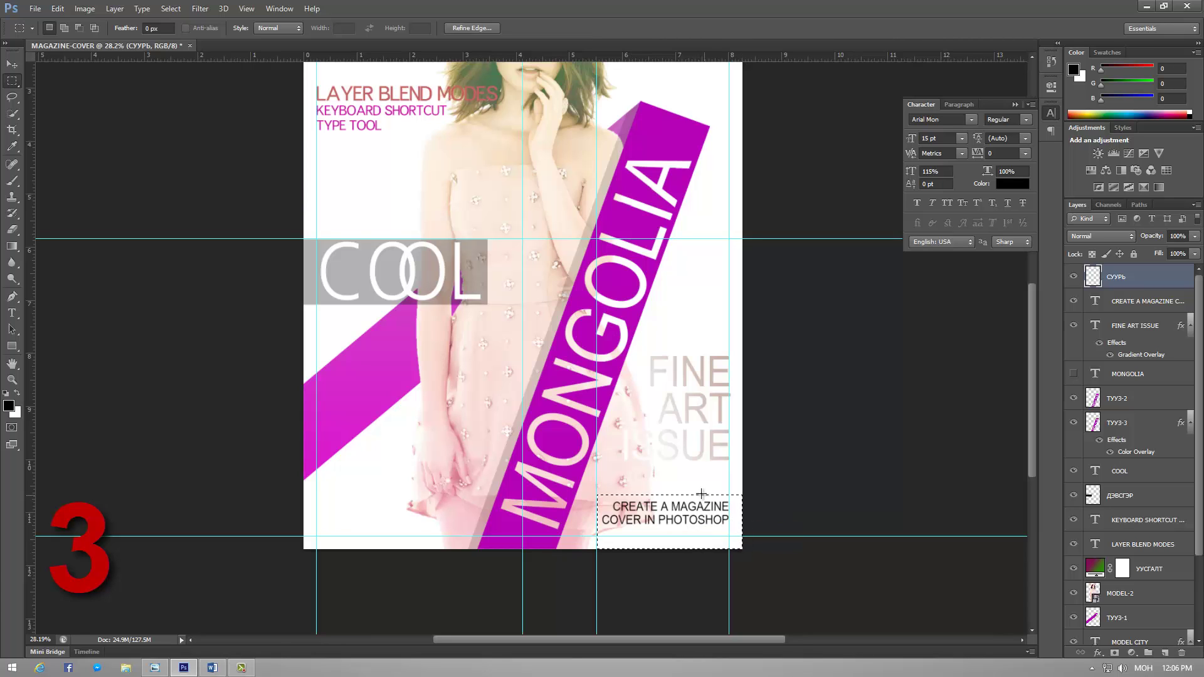
right_click(676, 527)
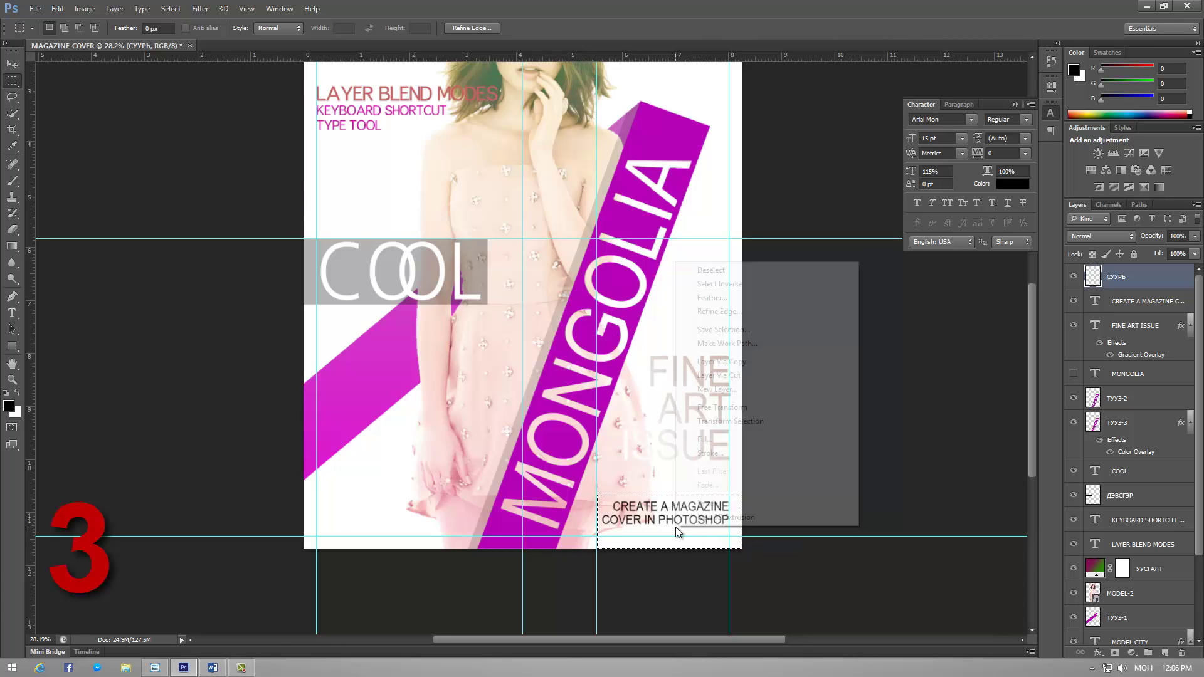
click(723, 440)
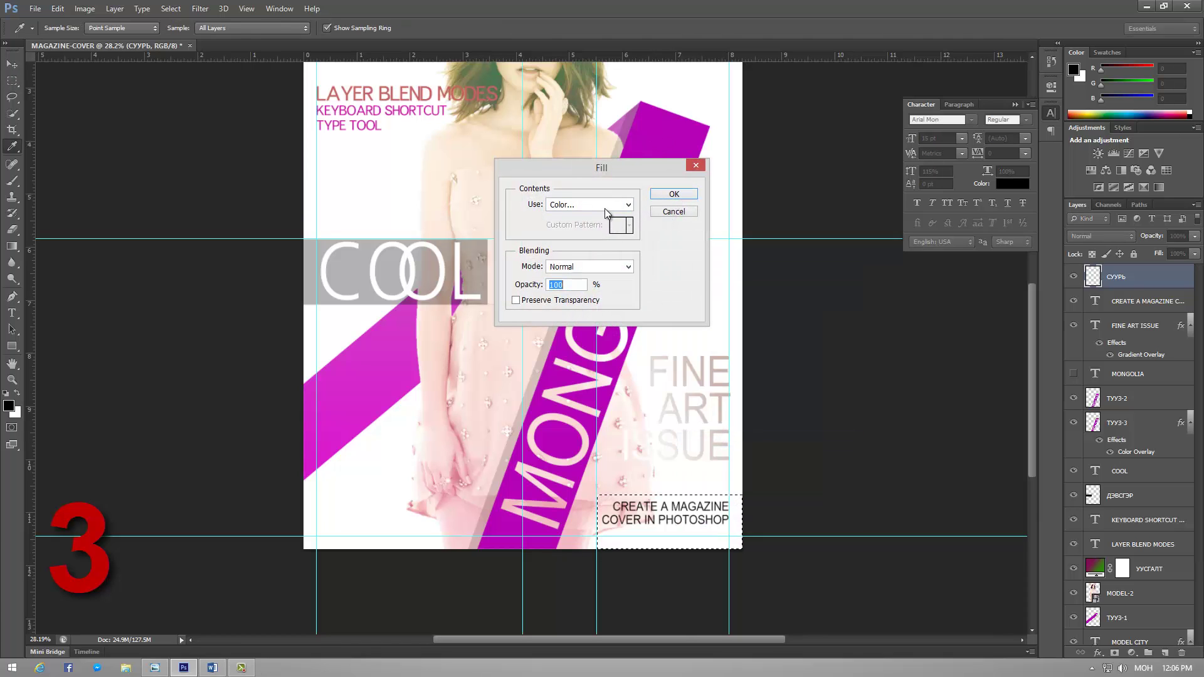
click(661, 196)
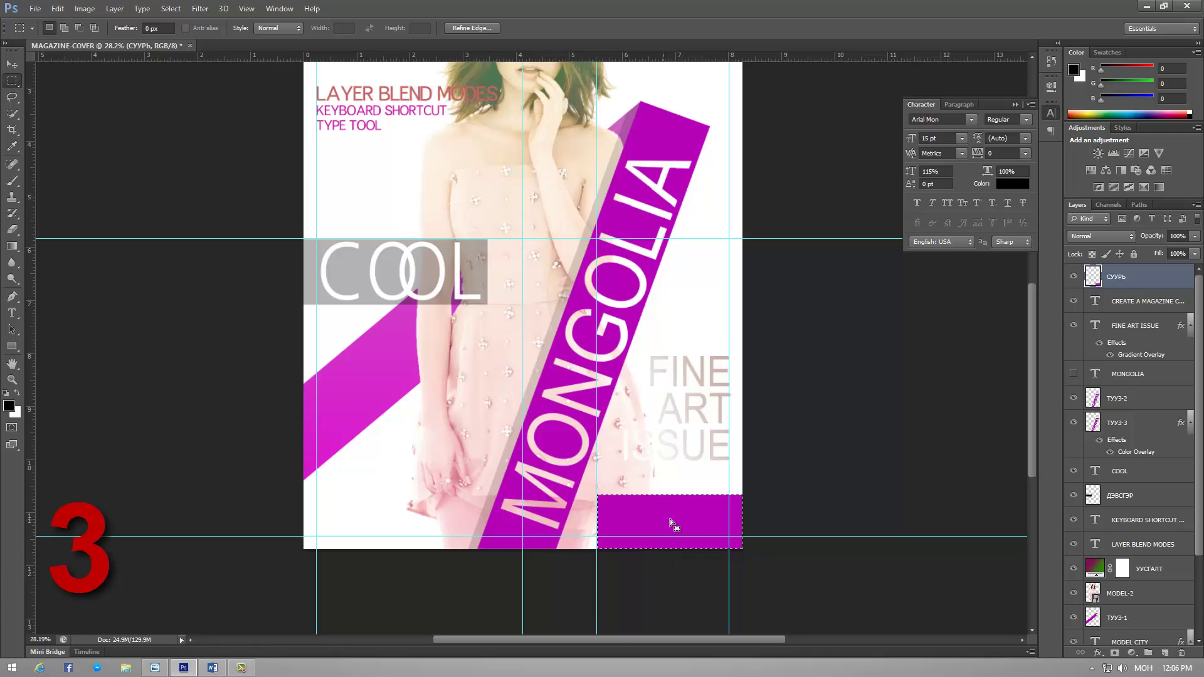
right_click(689, 518)
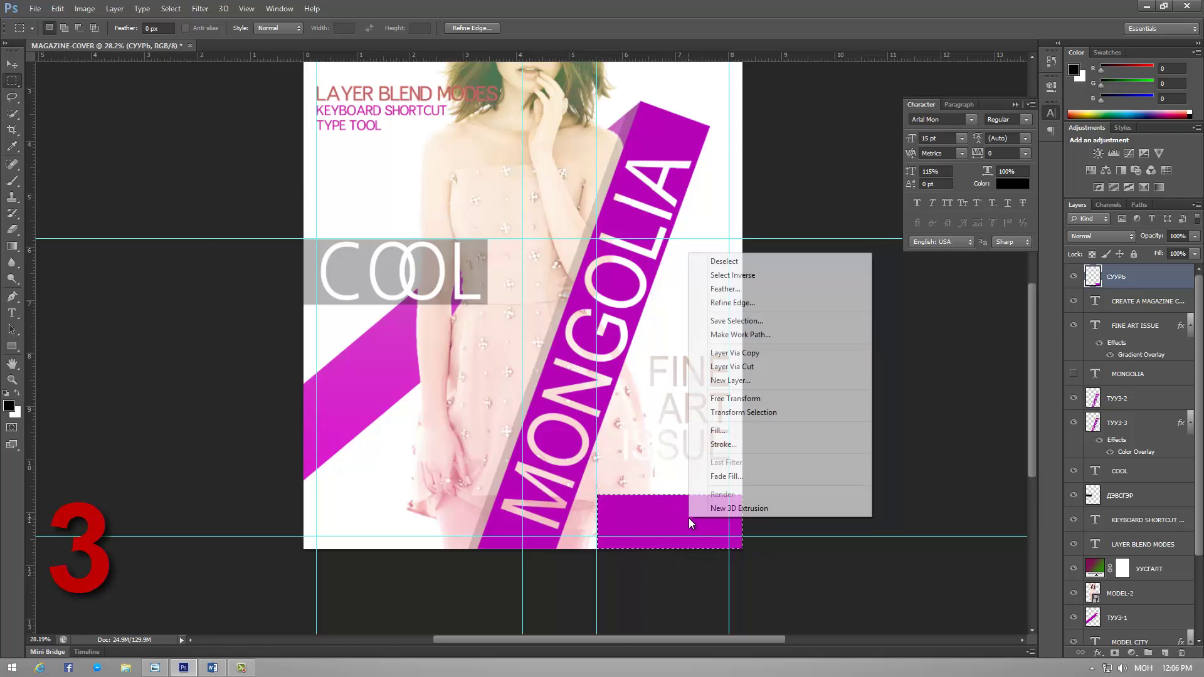
click(753, 262)
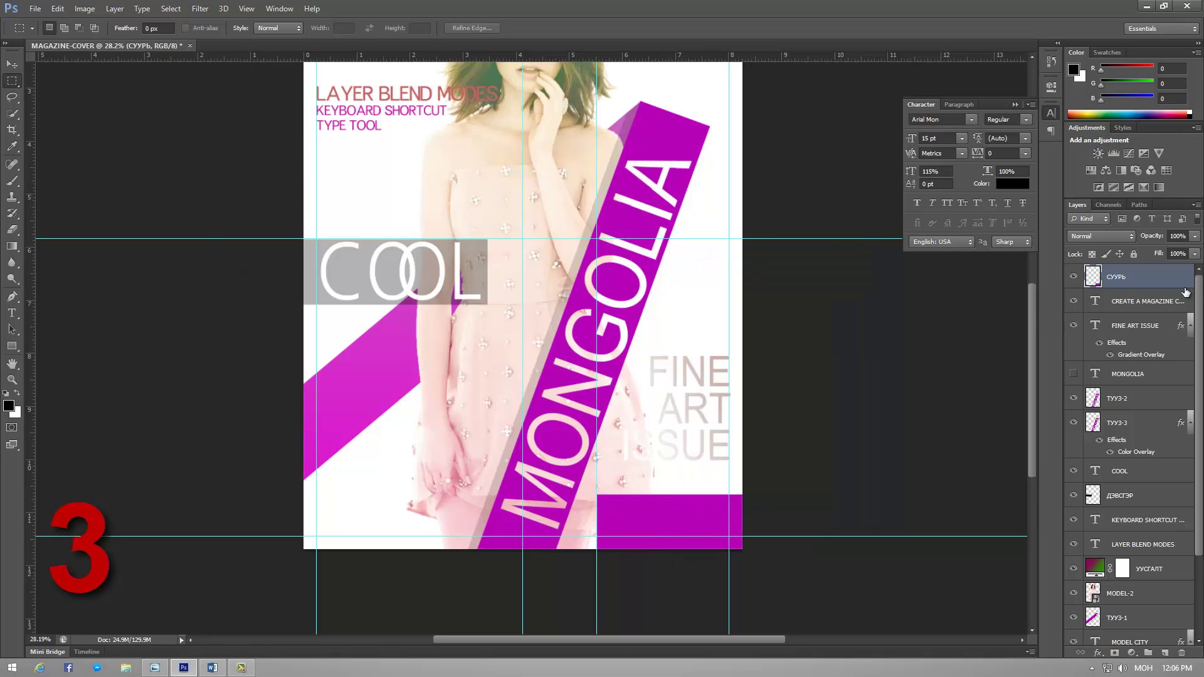
drag(1171, 283, 1170, 310)
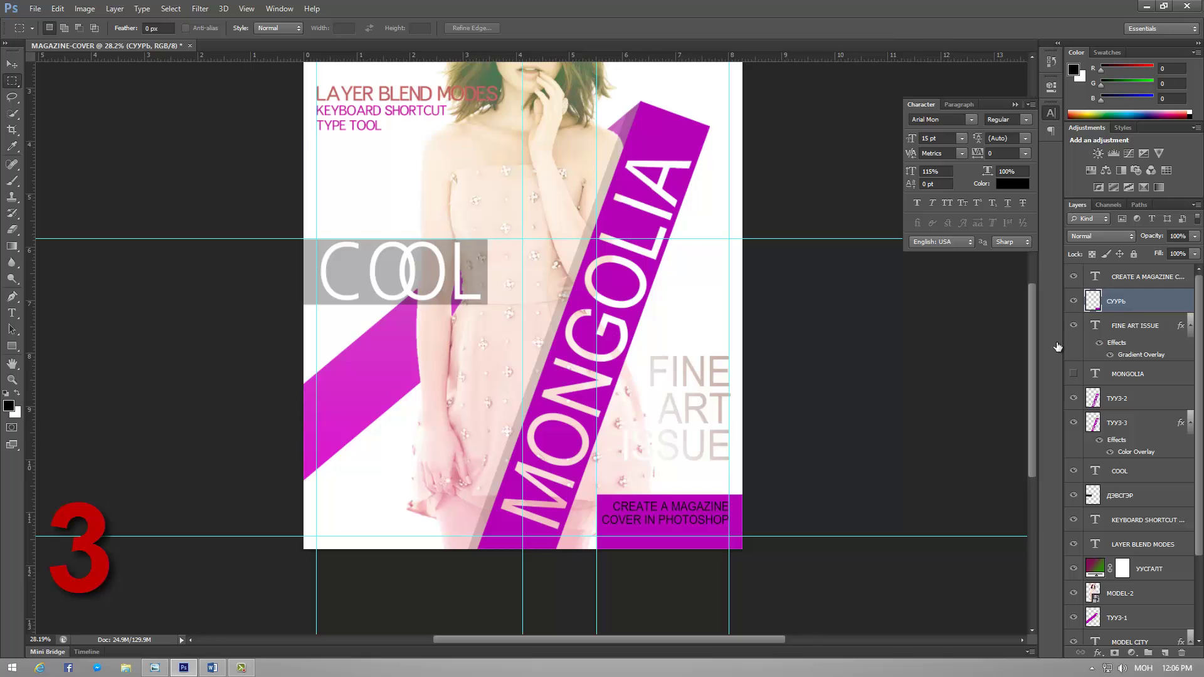
Step: Nudge the CREATE A MAGAZINE COVER IN PHOTOSHOP caption straight down so it sits lower inside the purple box
click(1119, 278)
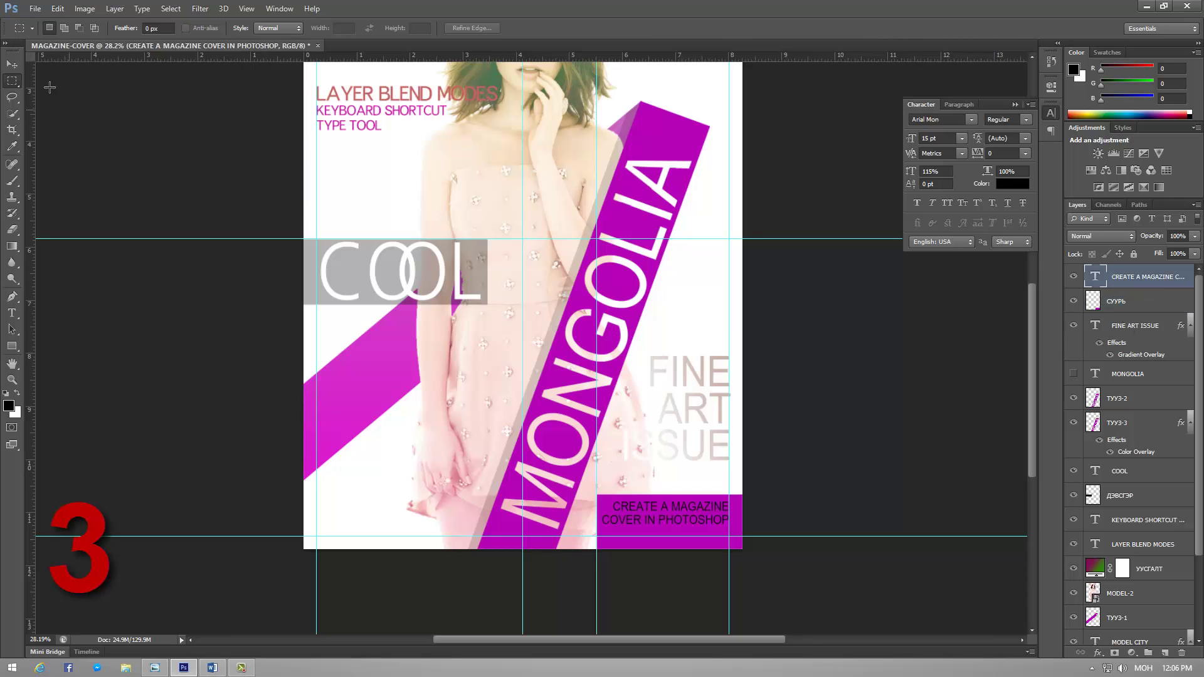
click(11, 64)
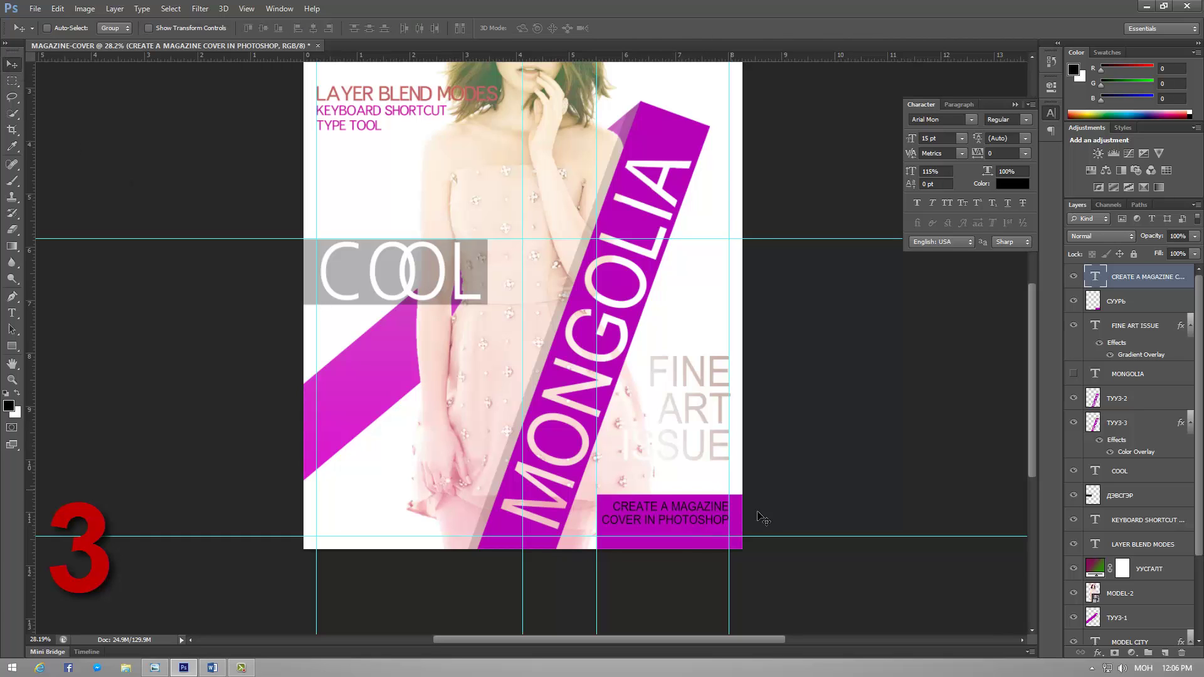
key(shift+Down)
key(shift+Down)
key(shift+Down)
key(shift+Down)
key(shift+Down)
key(shift+Down)
key(shift+Down)
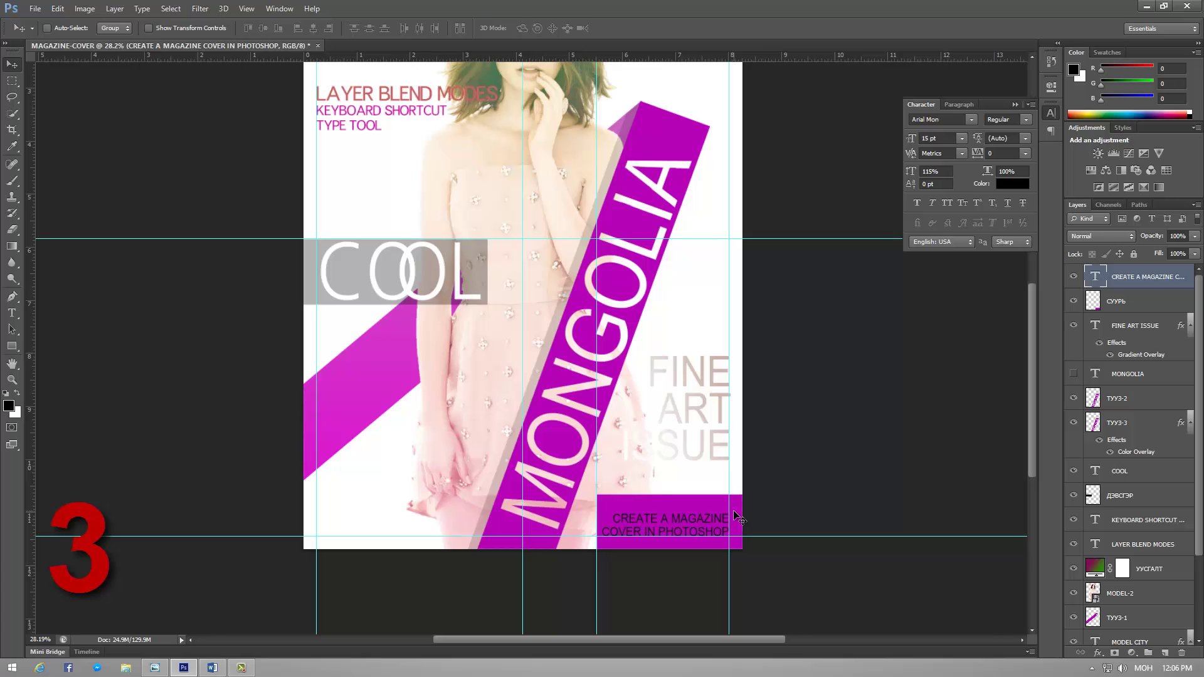
Step: Shrink the СУУРЬ box's height to about 86% by lowering its upper edge closer to the caption with Free Transform
click(1129, 302)
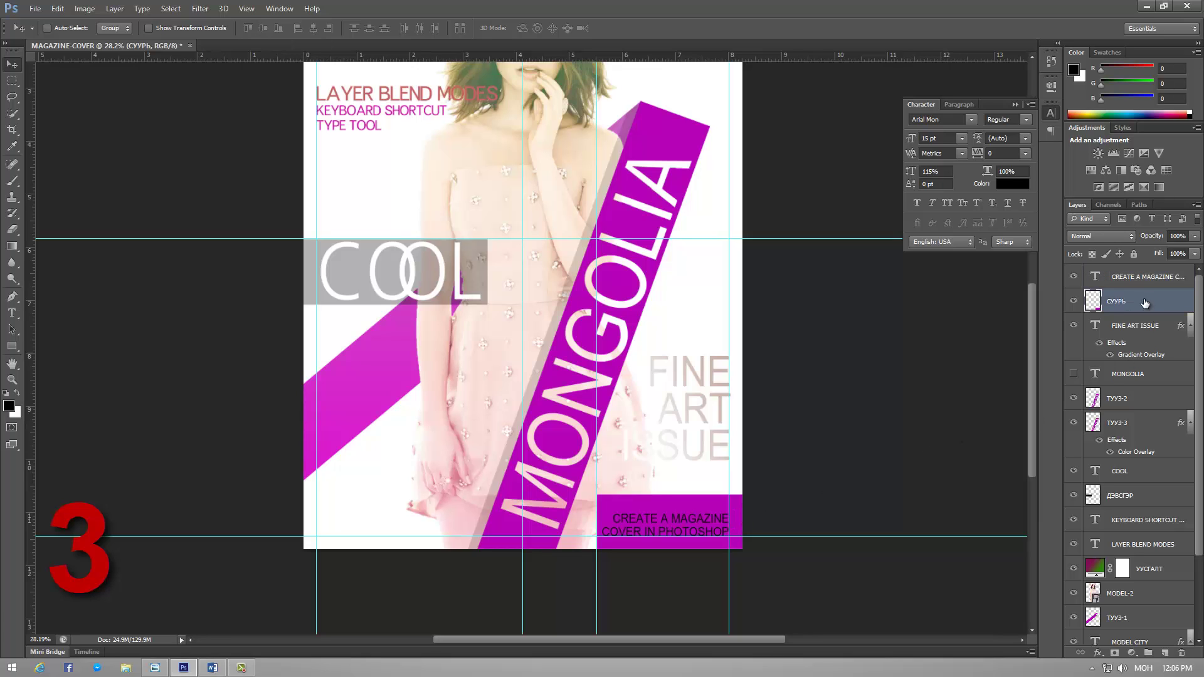
click(59, 11)
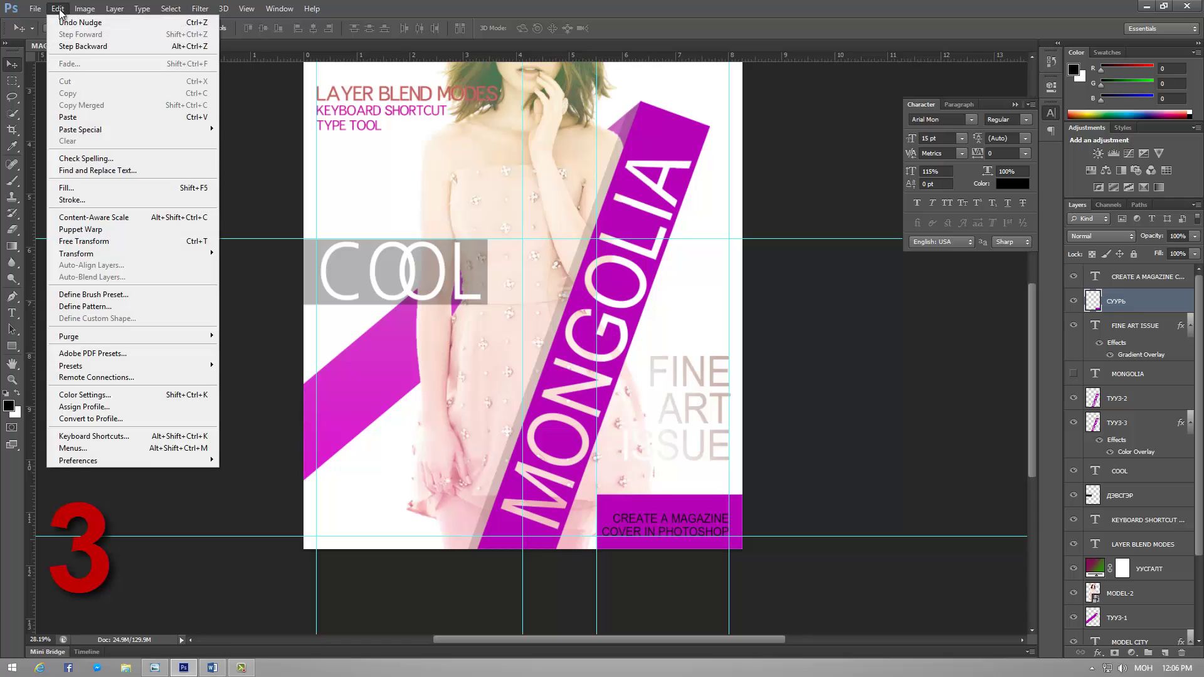
click(134, 241)
drag(670, 494, 671, 502)
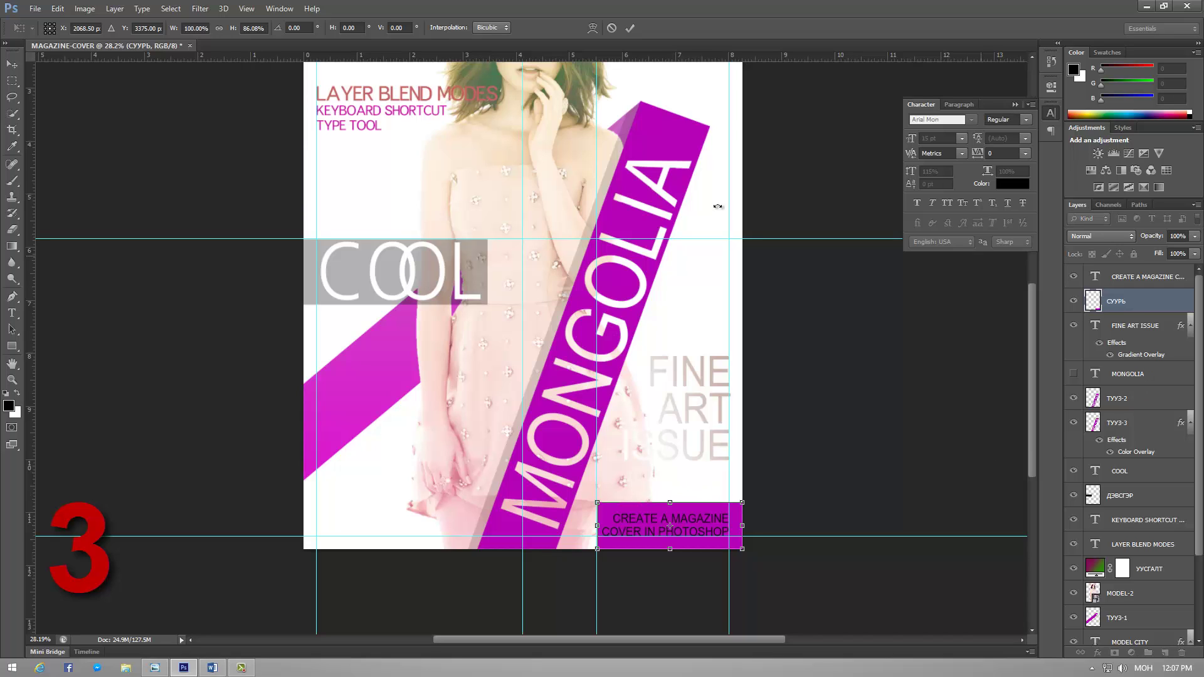
click(630, 27)
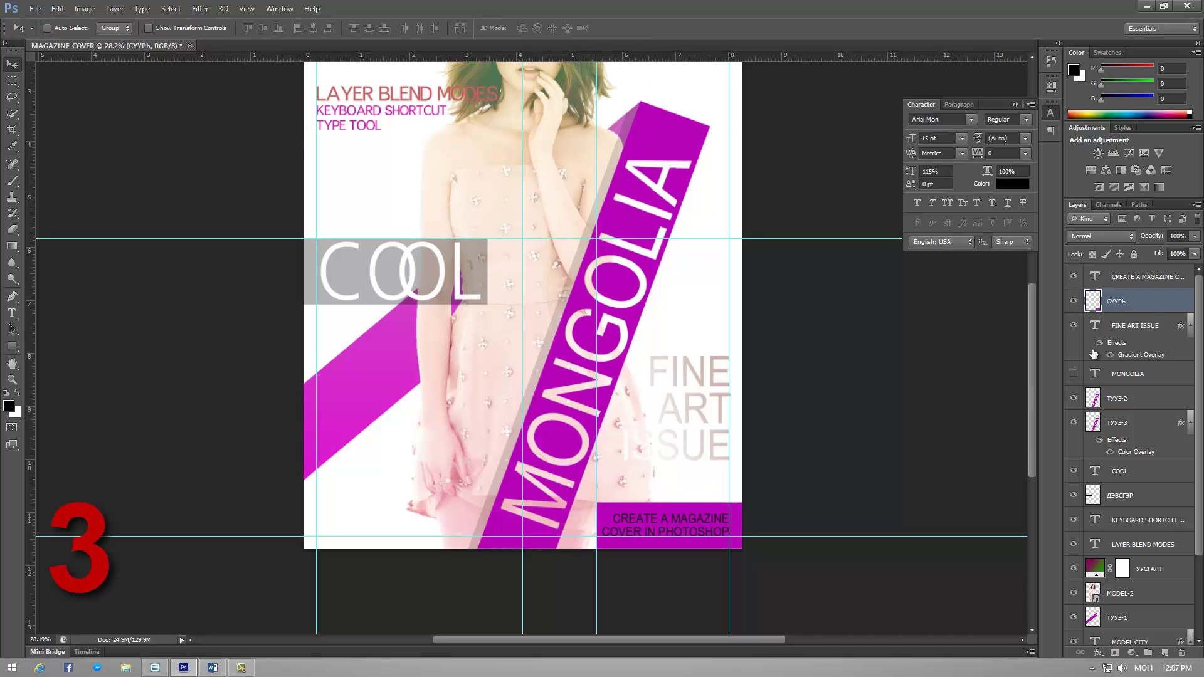
Step: Set the СУУРЬ layer's opacity to 30%
click(1194, 239)
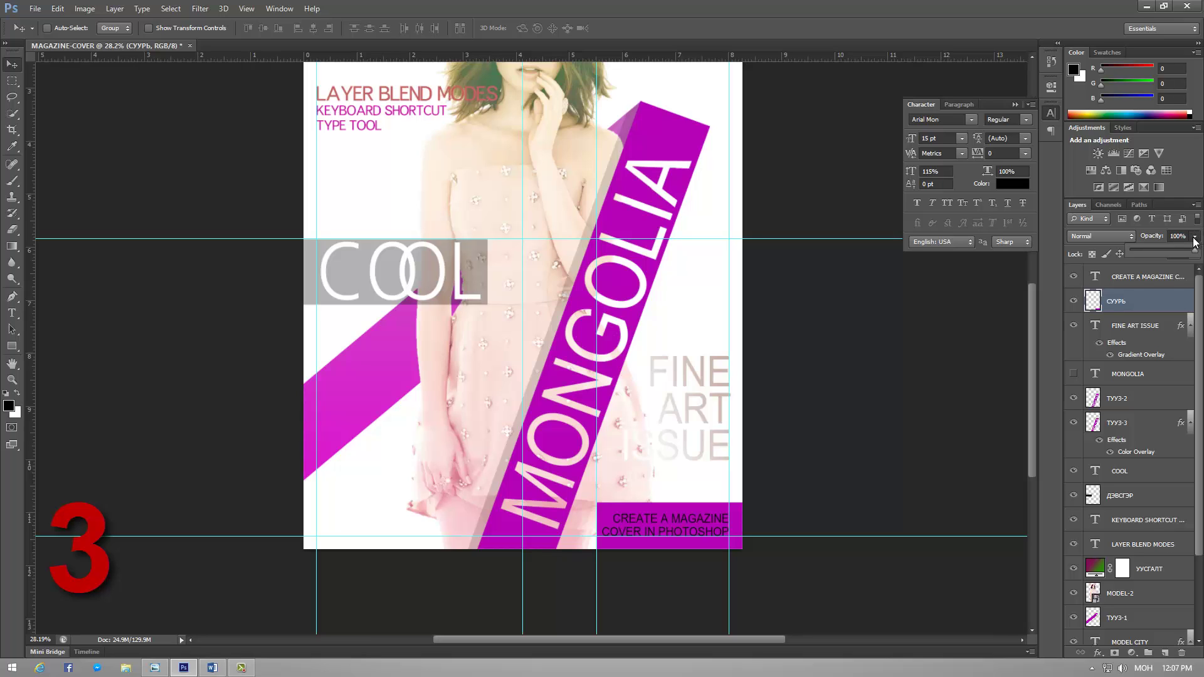
click(1180, 236)
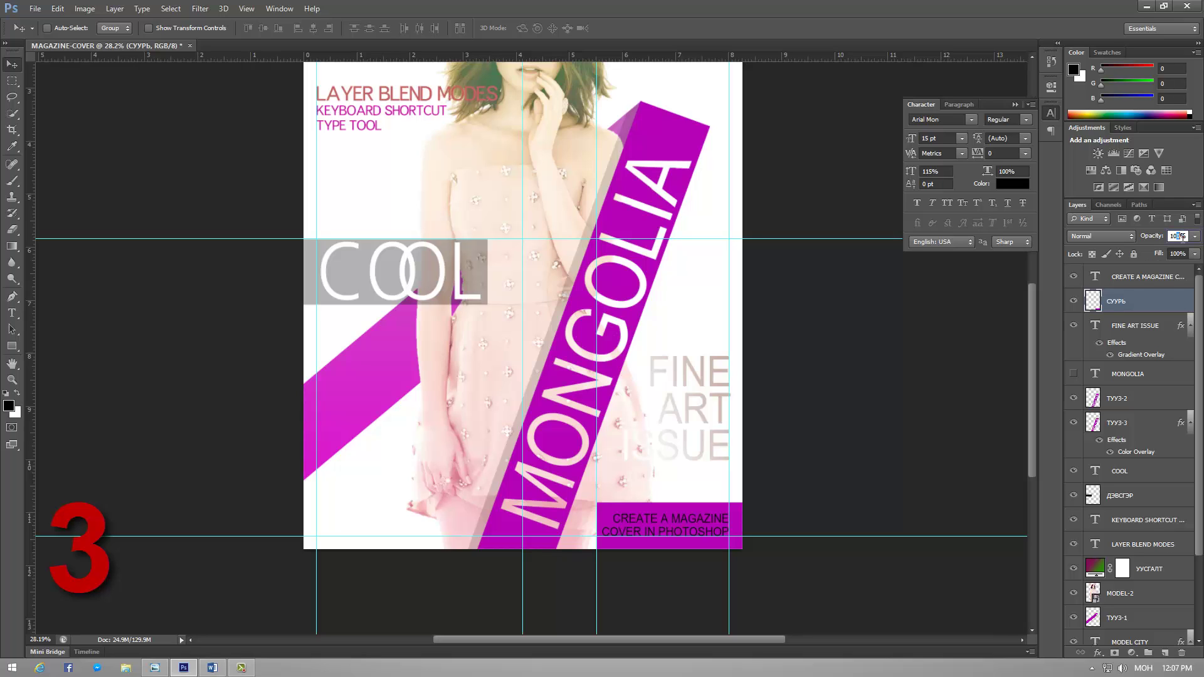
text(50)
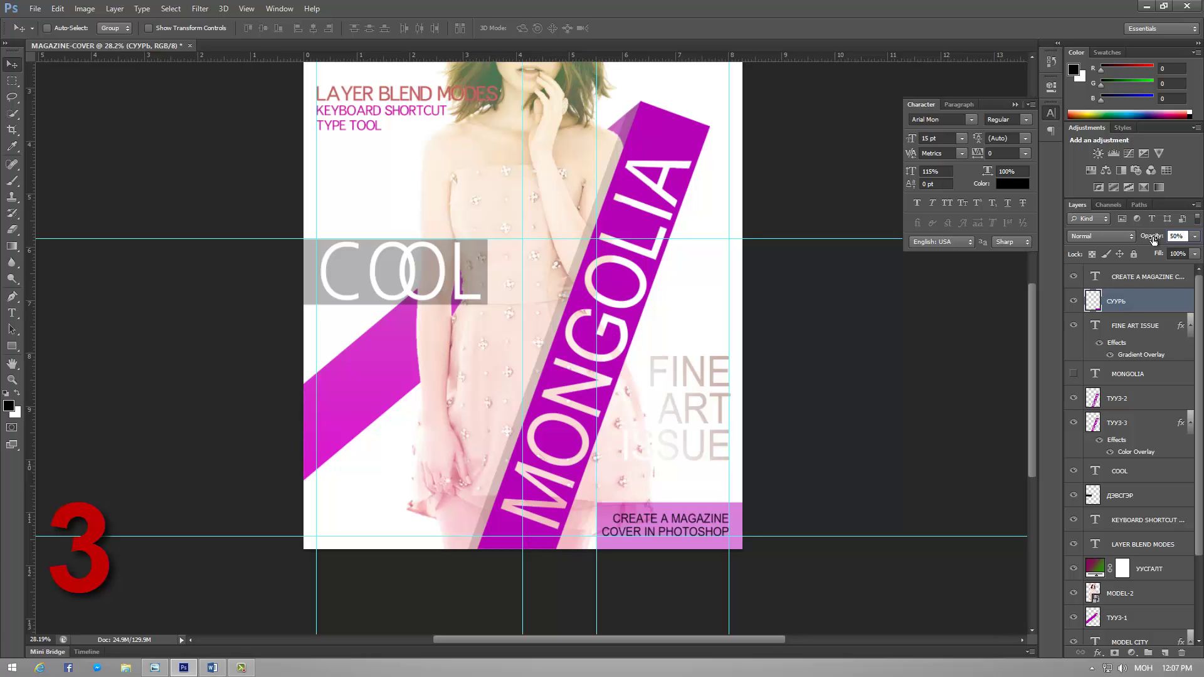
text(30)
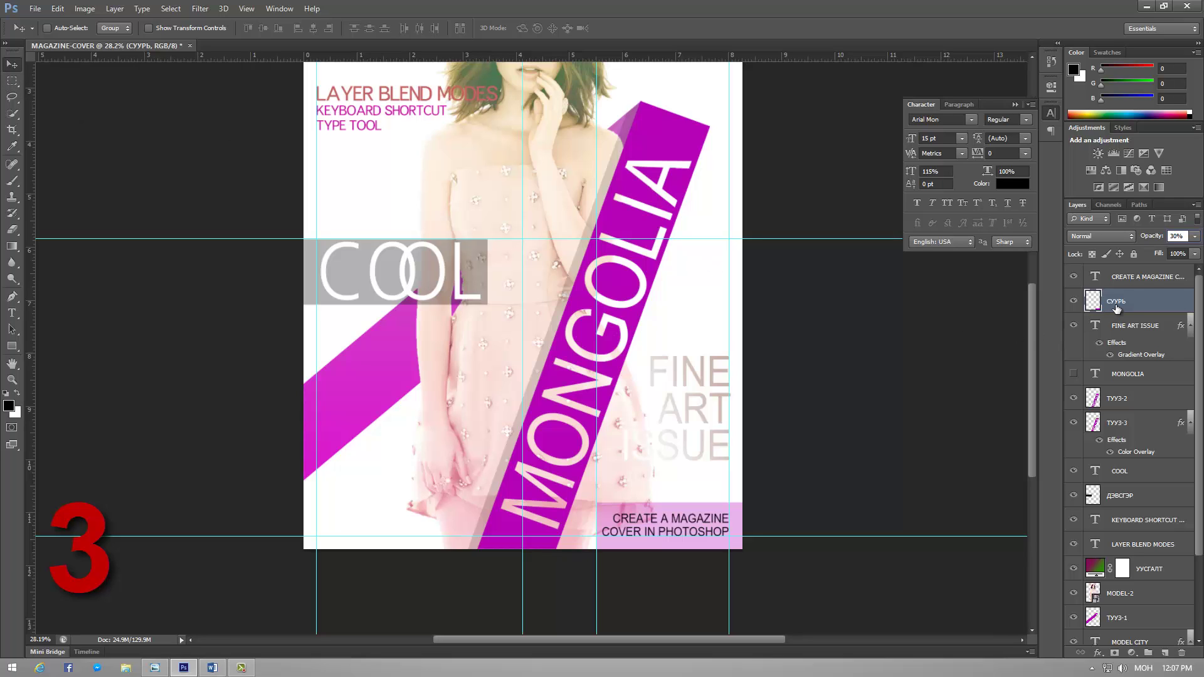
Step: Recolor the caption text white (ffffff) and return to the Move tool
click(1098, 277)
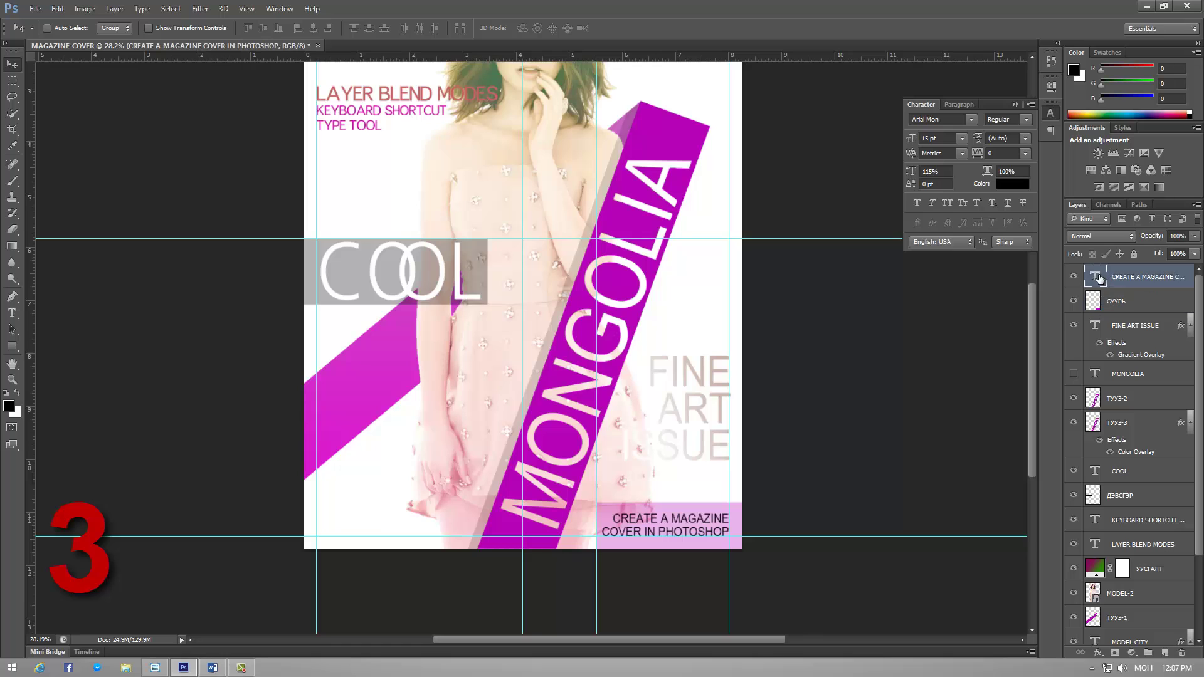
double_click(1095, 277)
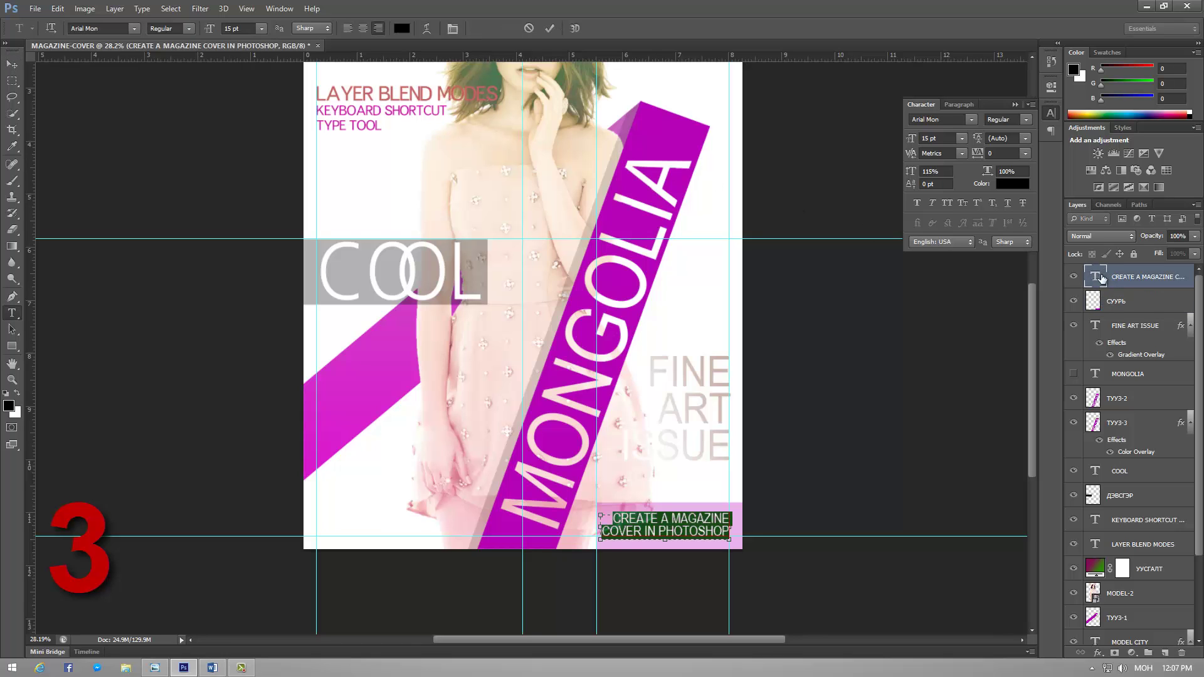
click(402, 28)
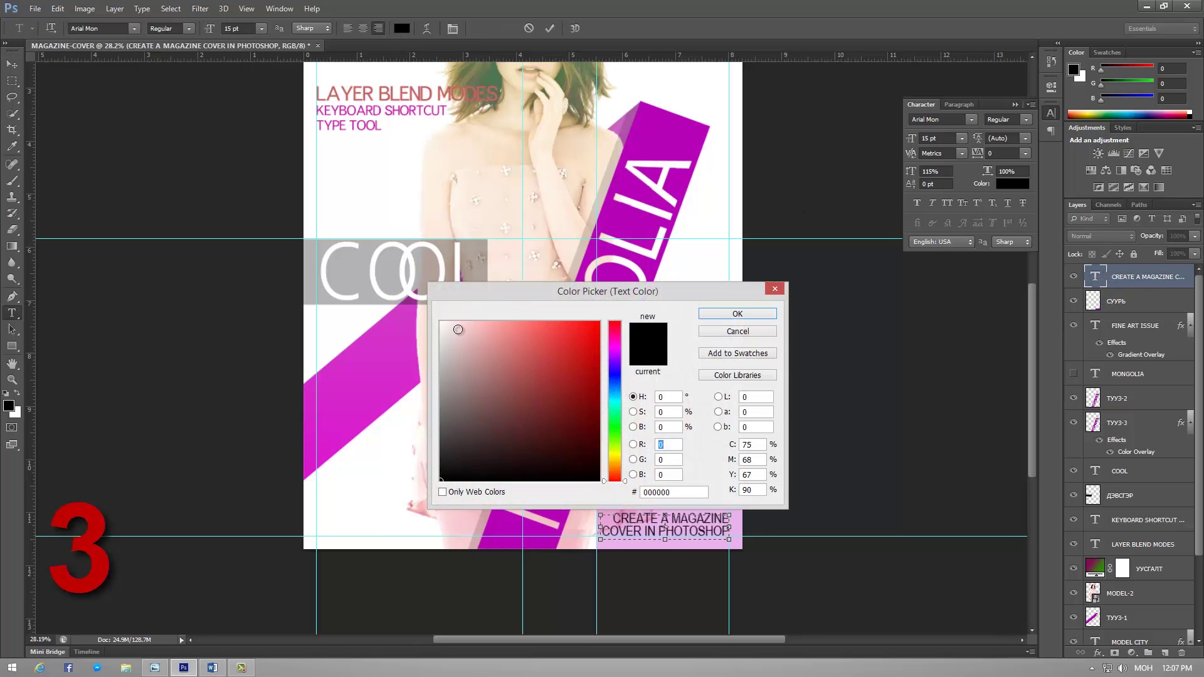
drag(457, 328, 440, 321)
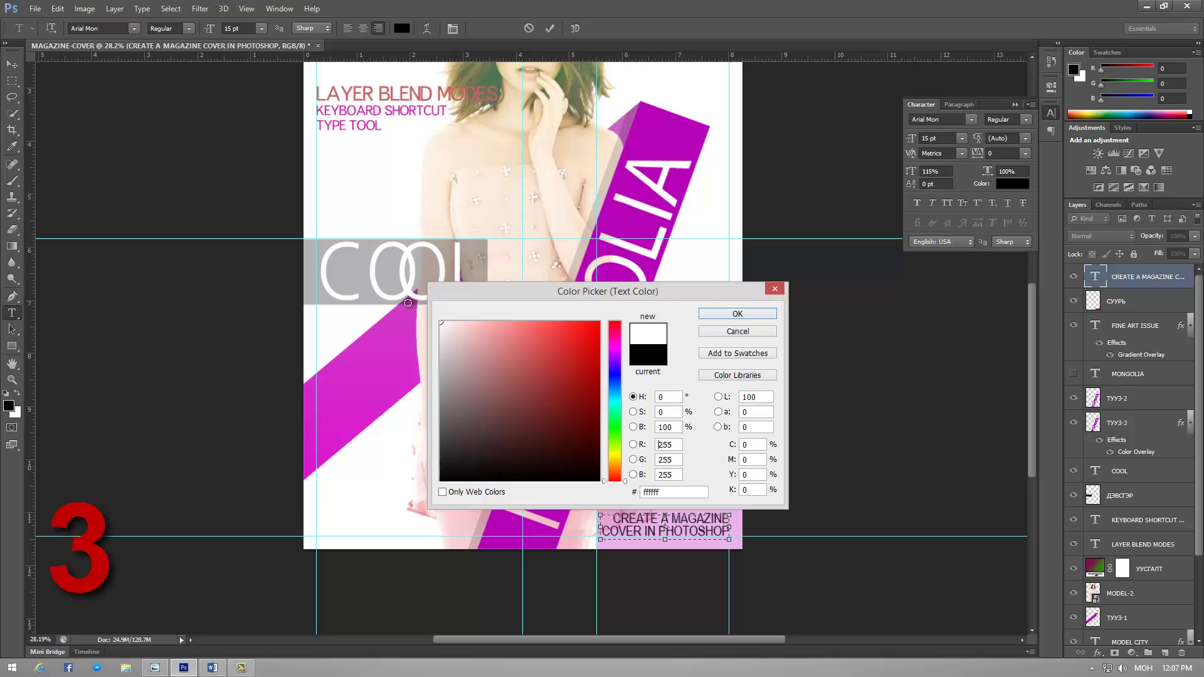
click(737, 315)
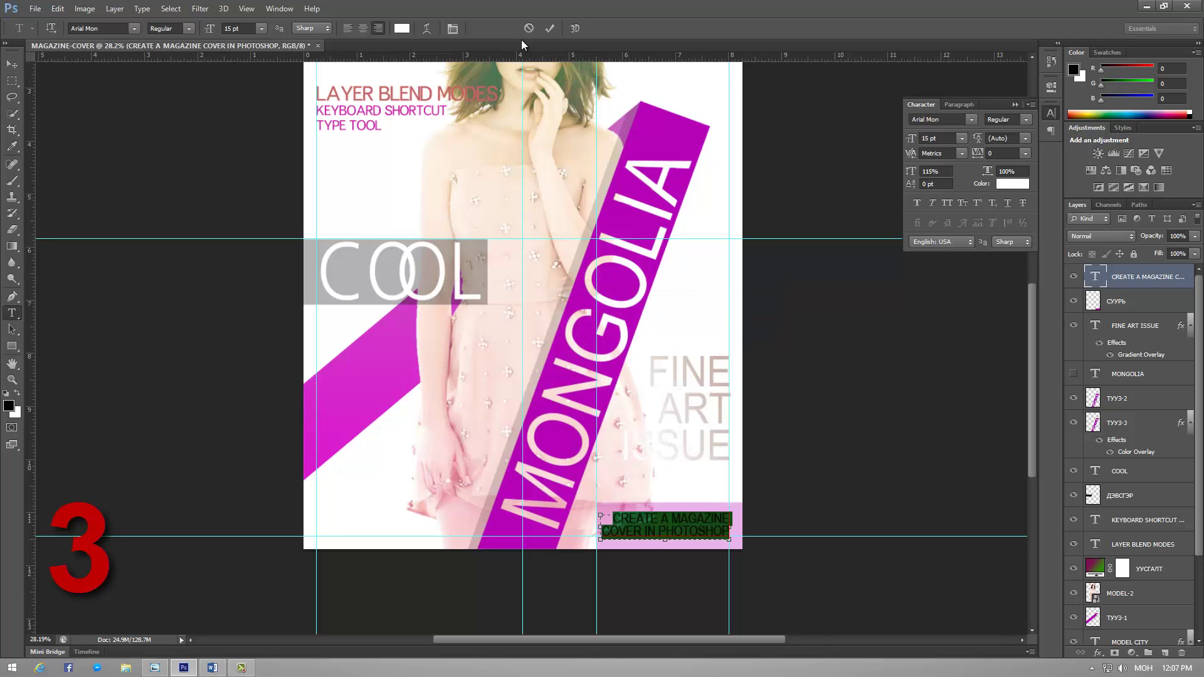
click(548, 29)
key(v)
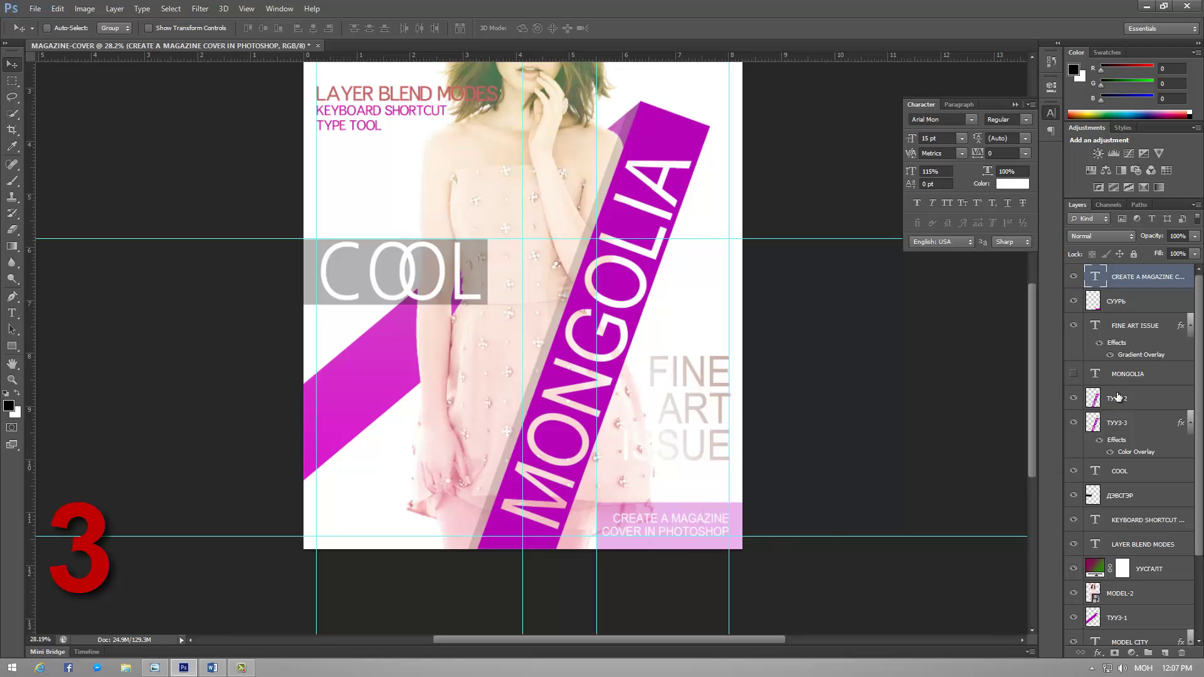
Step: Start a Scale transform on the FINE ART ISSUE text and nudge it down to a Y position of about 2901 px, just above the caption box
click(1135, 328)
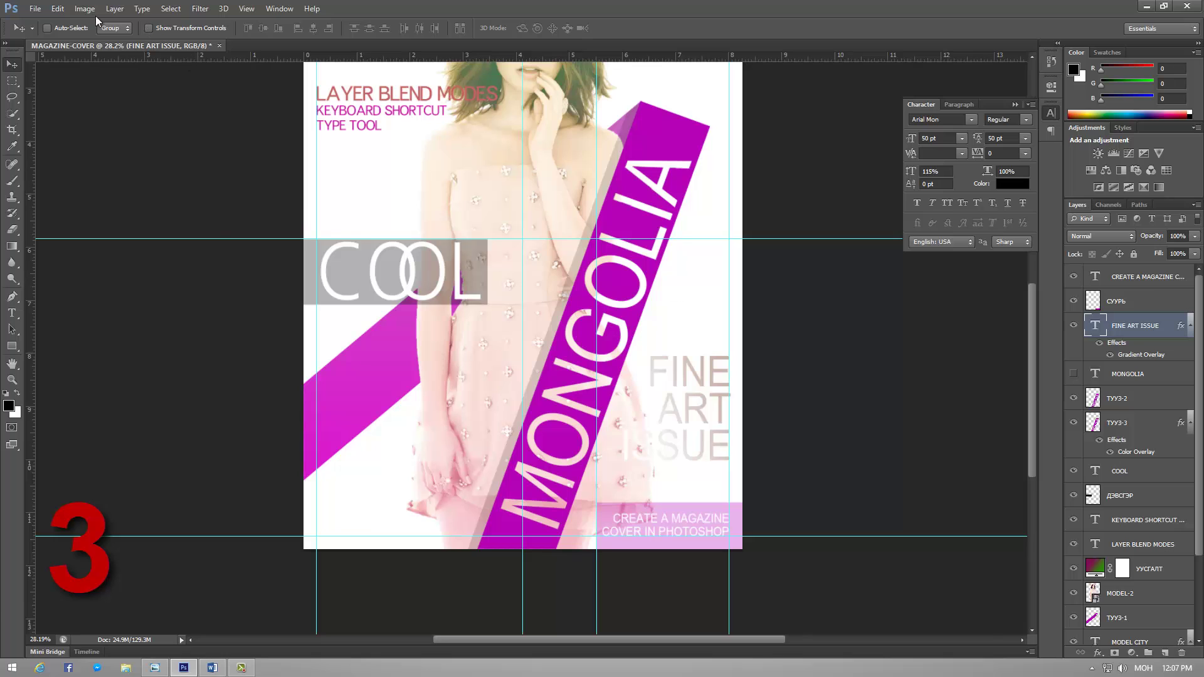
click(57, 8)
mouse_move(104, 253)
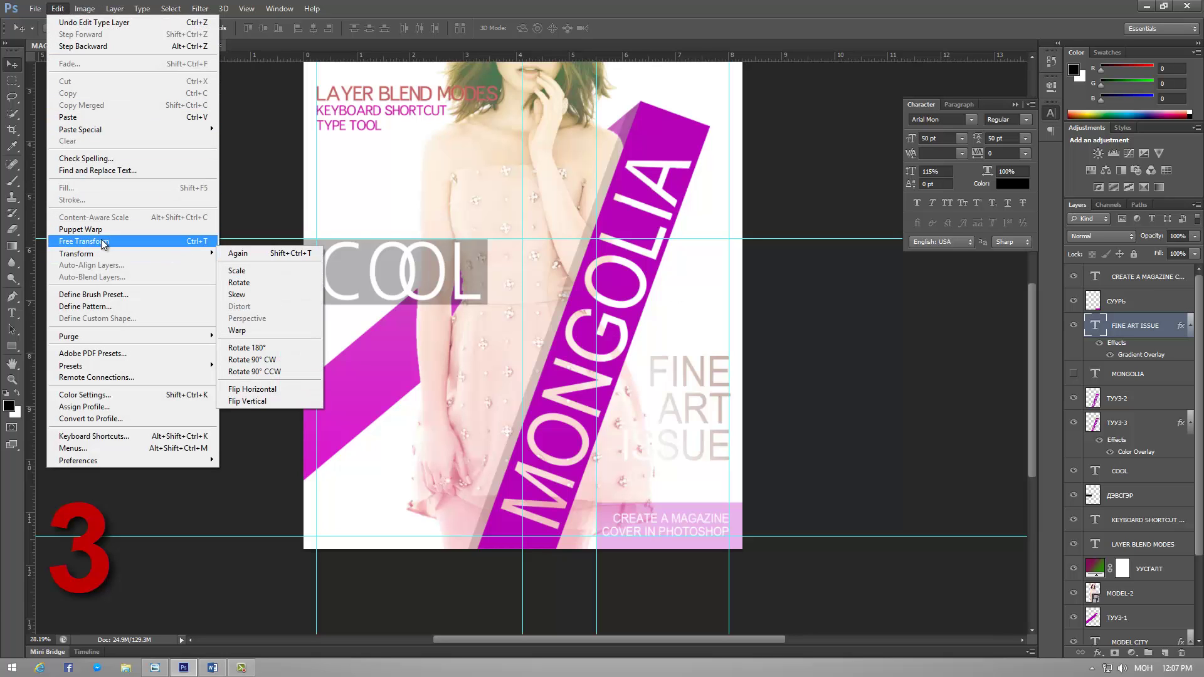
click(239, 267)
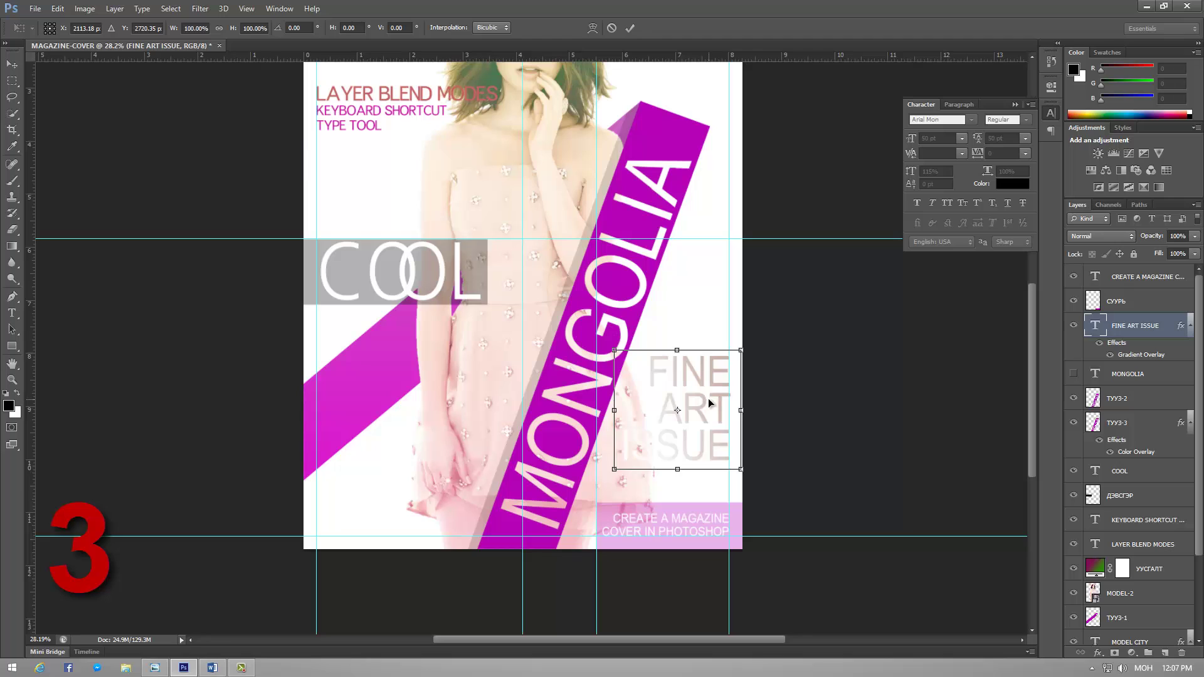
key(Down)
key(Down)
key(Down)
key(Down)
key(Down)
key(Down)
key(Down)
key(Down)
key(Down)
key(Down)
key(Down)
key(Down)
key(Down)
key(Down)
key(Down)
key(Down)
key(Down)
key(Down)
key(Down)
key(Down)
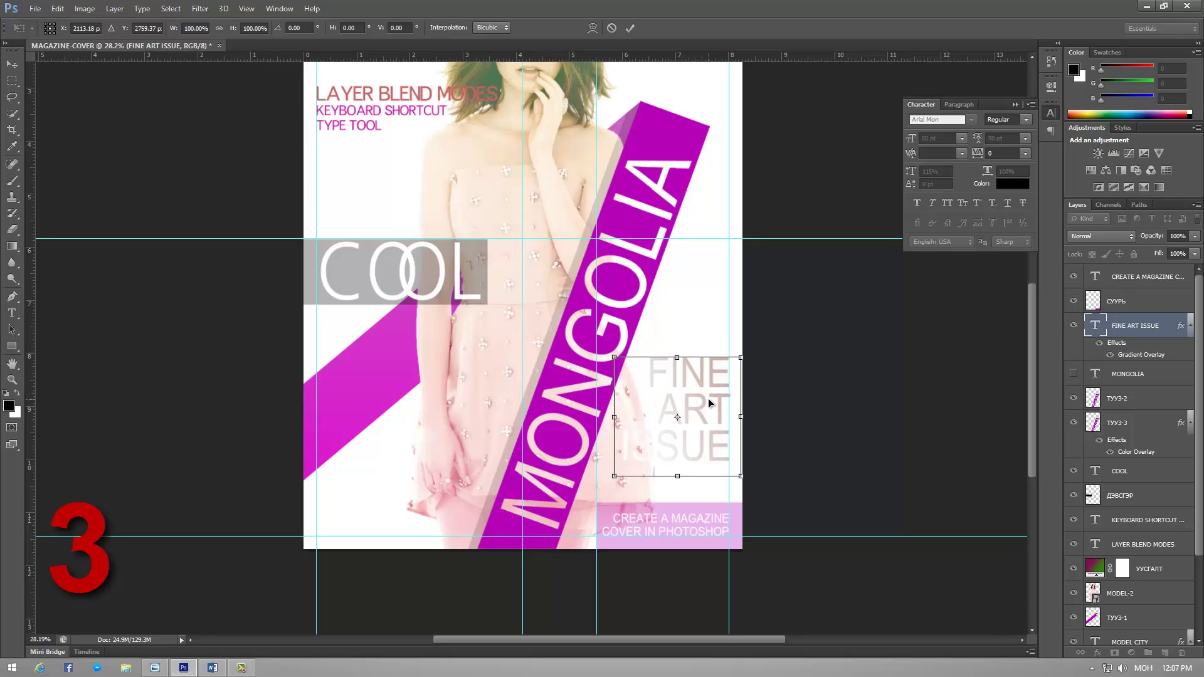
key(Down)
key(Down)
key(Down)
key(Down)
key(Down)
key(Down)
key(Down)
key(Down)
key(Down)
key(Down)
key(Down)
key(Down)
key(Down)
key(Down)
key(Down)
key(Down)
key(Down)
key(Down)
key(Down)
key(Down)
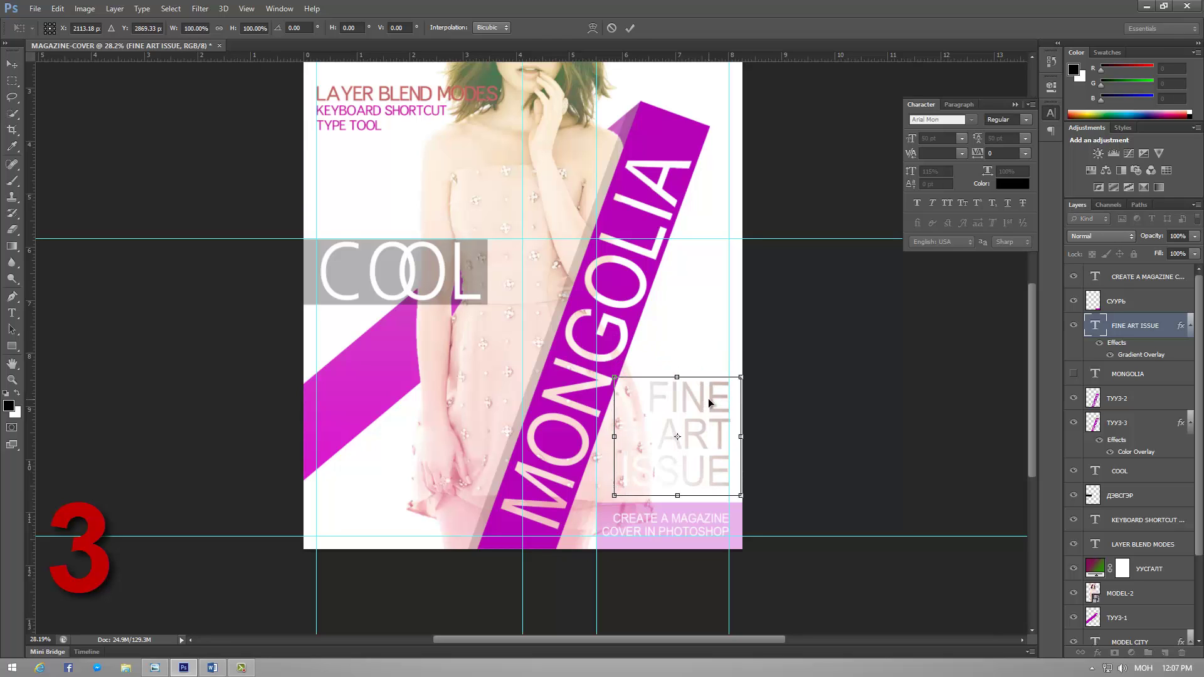
key(Down)
key(Down)
key(Down)
key(Down)
key(Down)
key(Down)
key(Down)
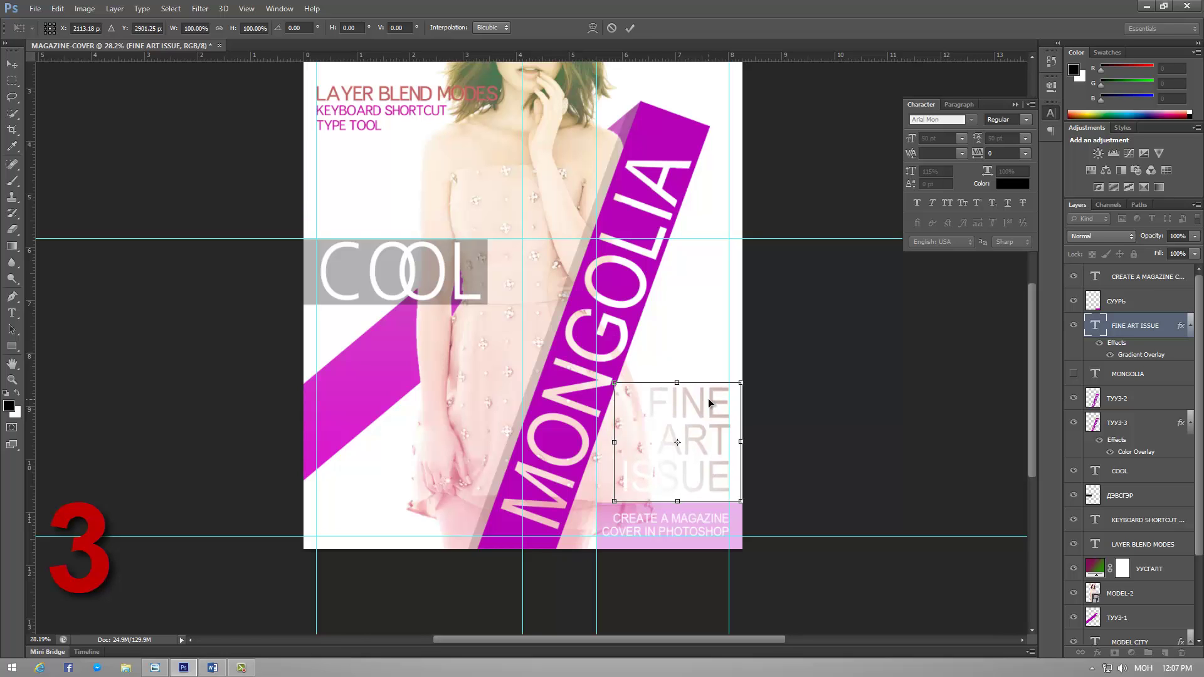
Step: Compare the FINE ART ISSUE placement with the ZAGVAR-04 reference, then nudge the text slightly further down to the caption box and apply the transform
click(145, 670)
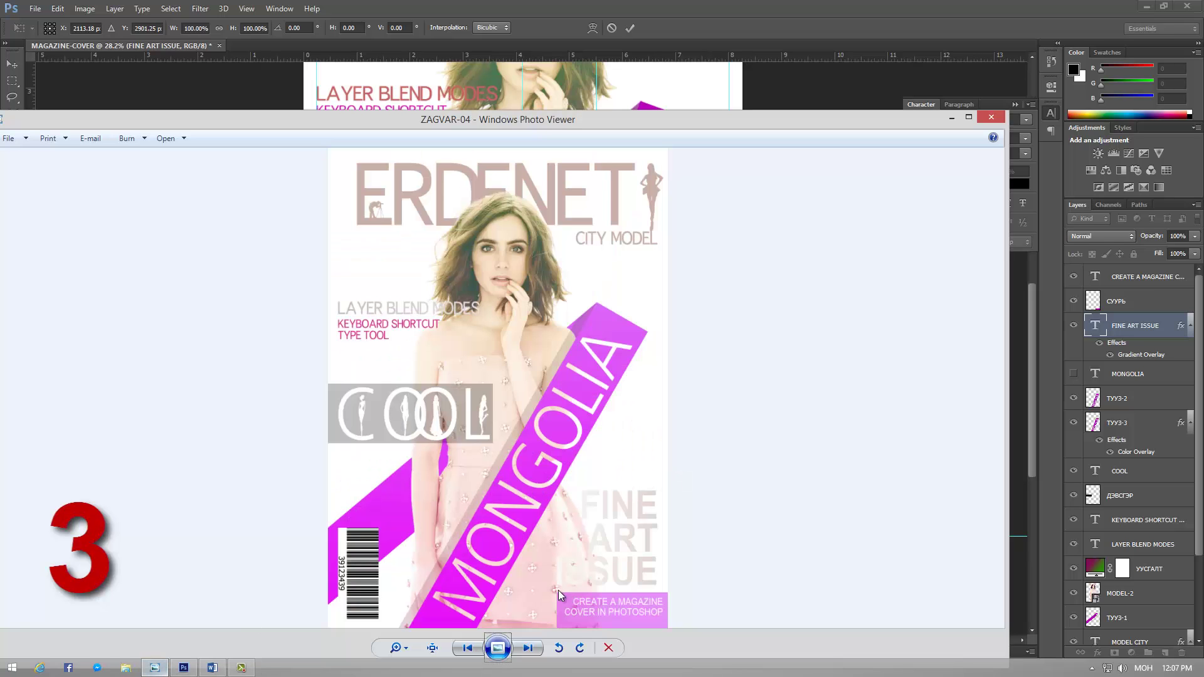
click(952, 119)
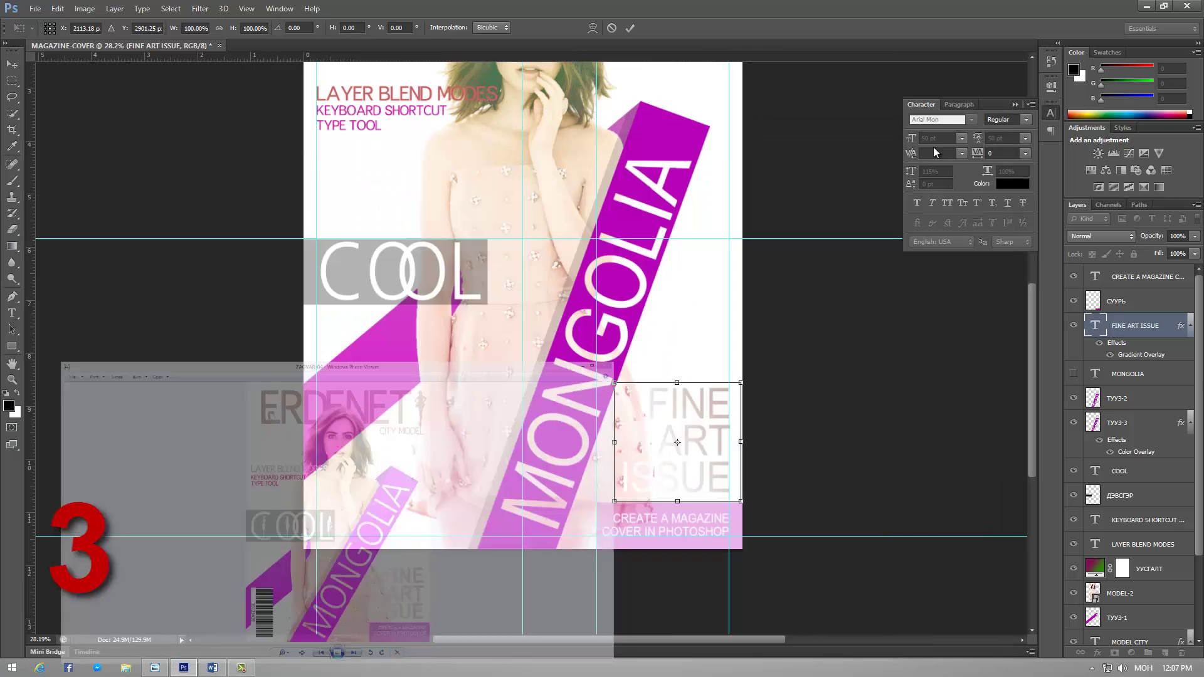
key(Down)
key(Down)
key(Down)
key(Up)
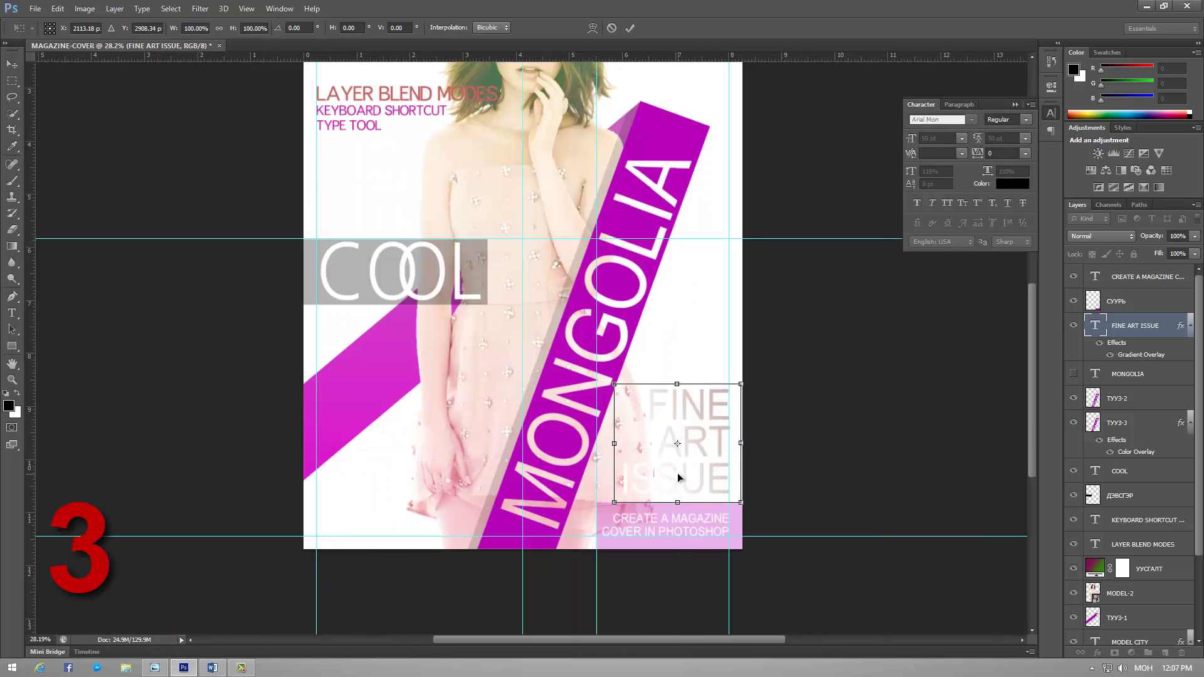
key(Down)
click(626, 28)
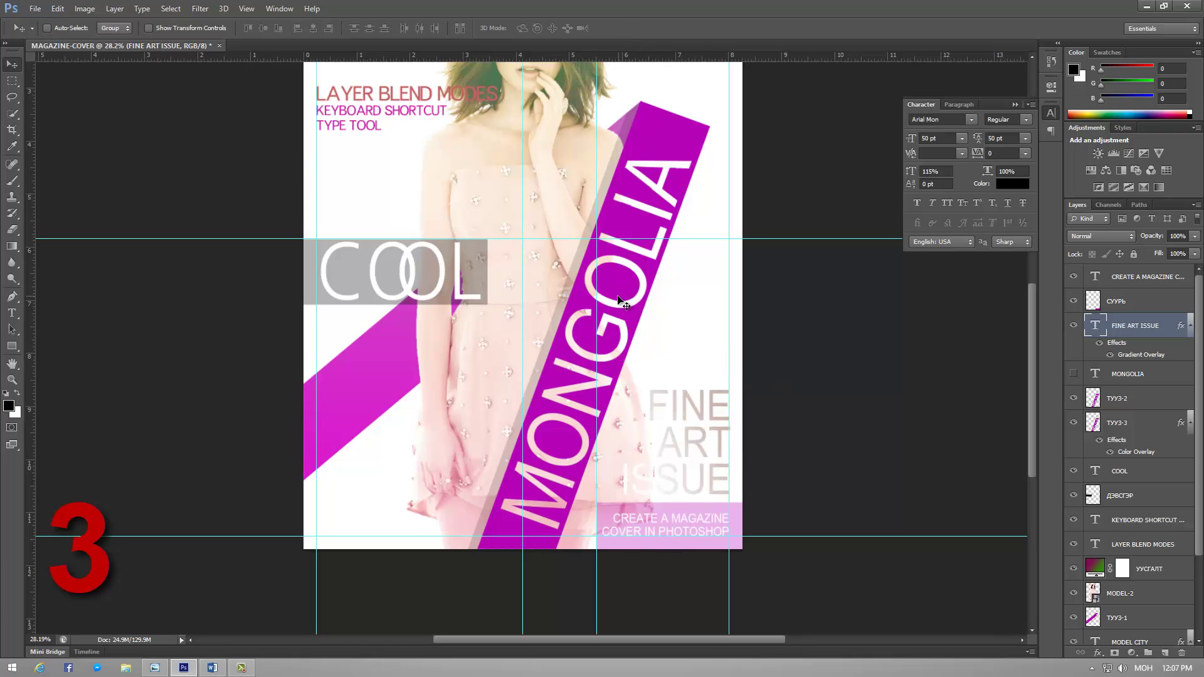
scroll(622, 292, down, 1)
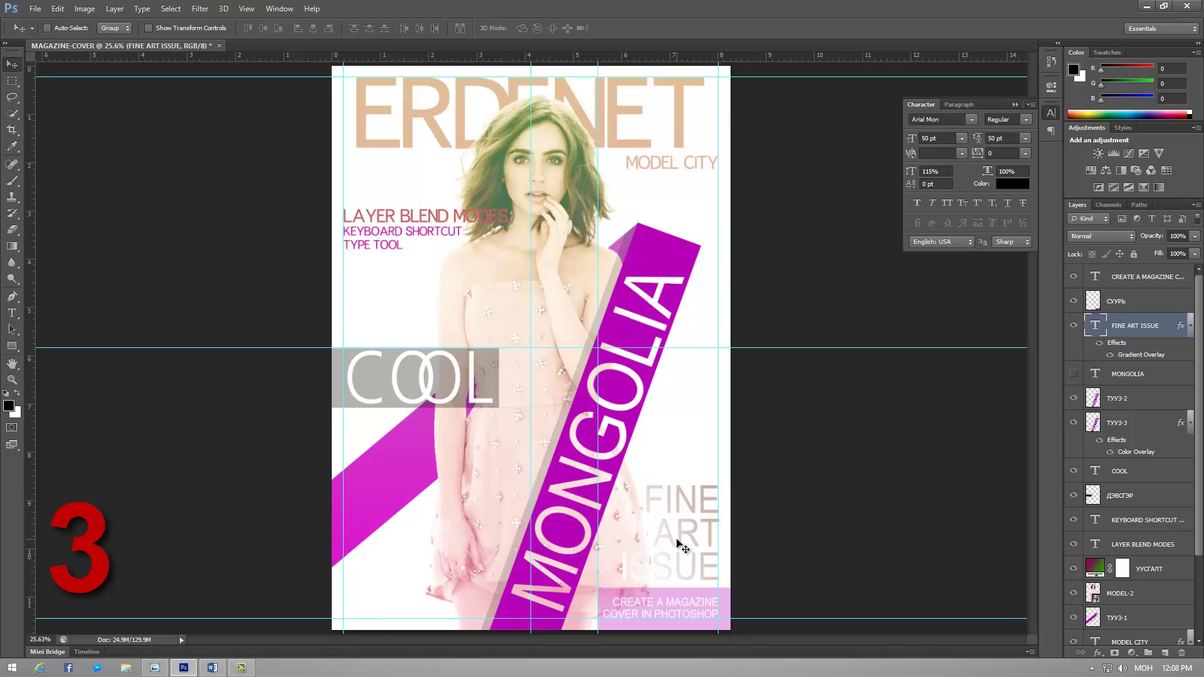
Step: Check the ZAGVAR-04 reference, then place the BAR-CODES image above the CREATE A MAGAZINE COVER IN PHOTOSHOP caption layer
click(1139, 281)
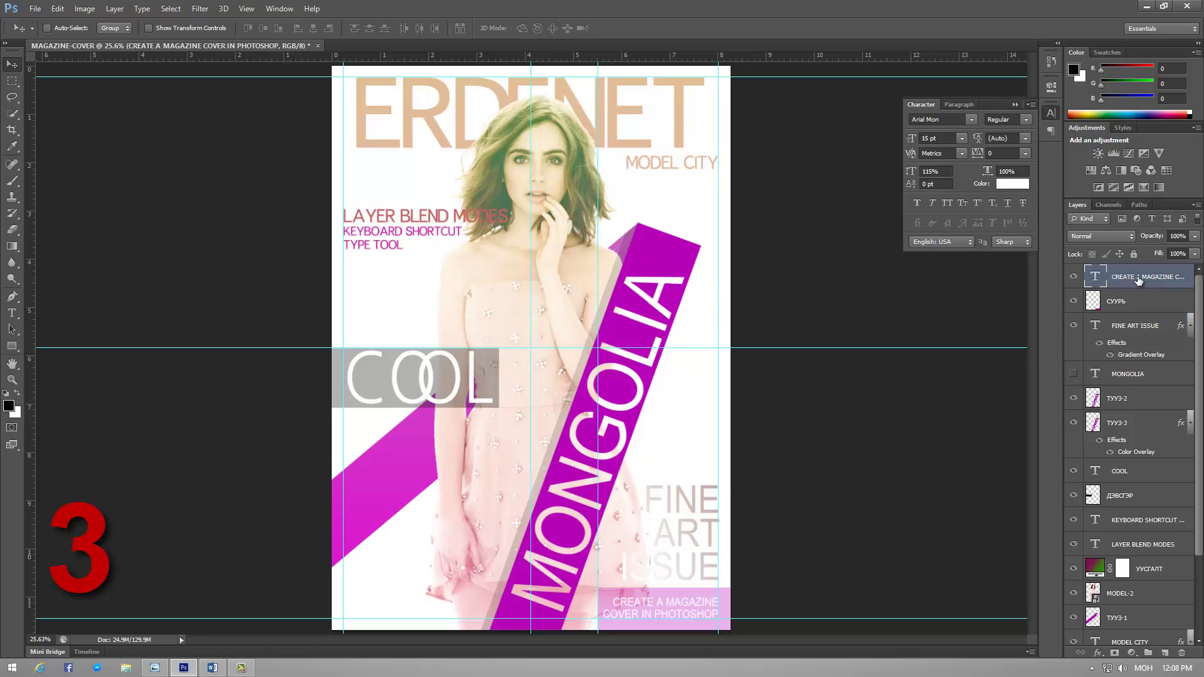
click(164, 667)
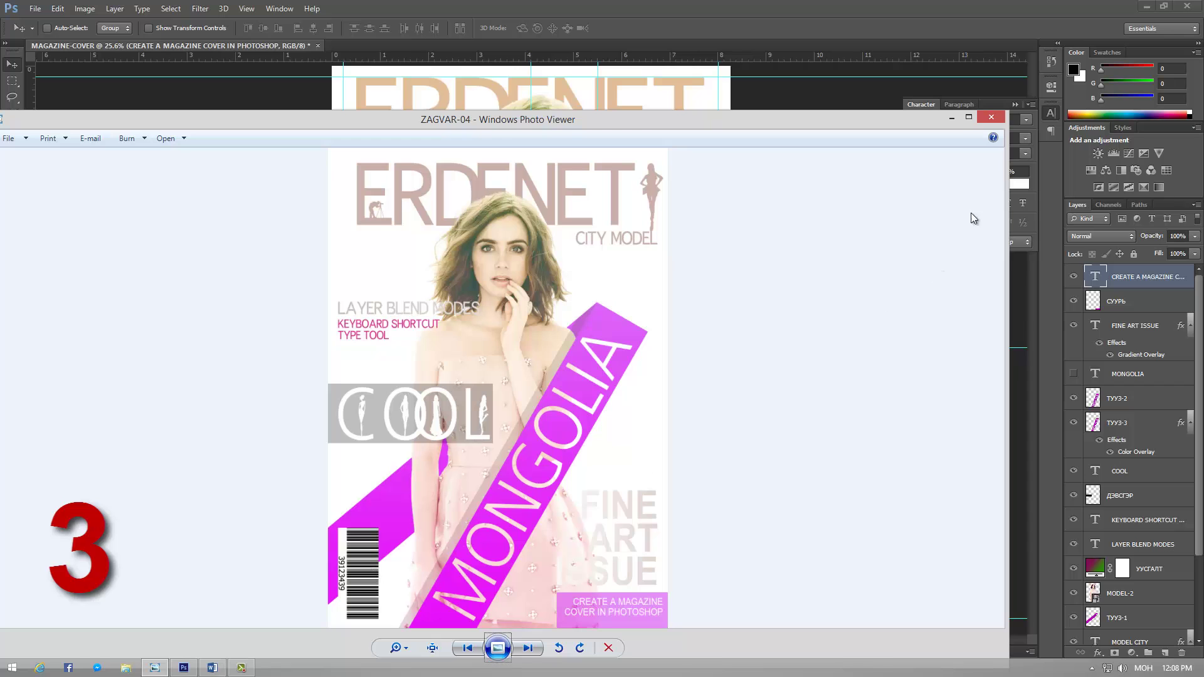
click(952, 118)
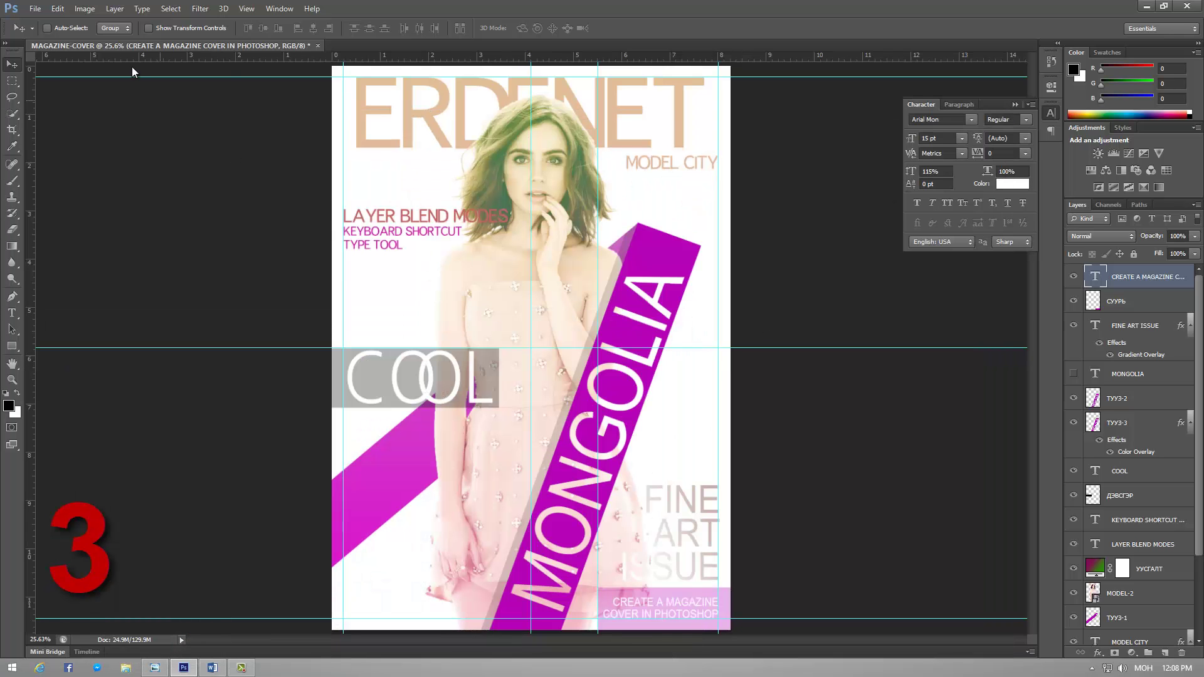
click(36, 10)
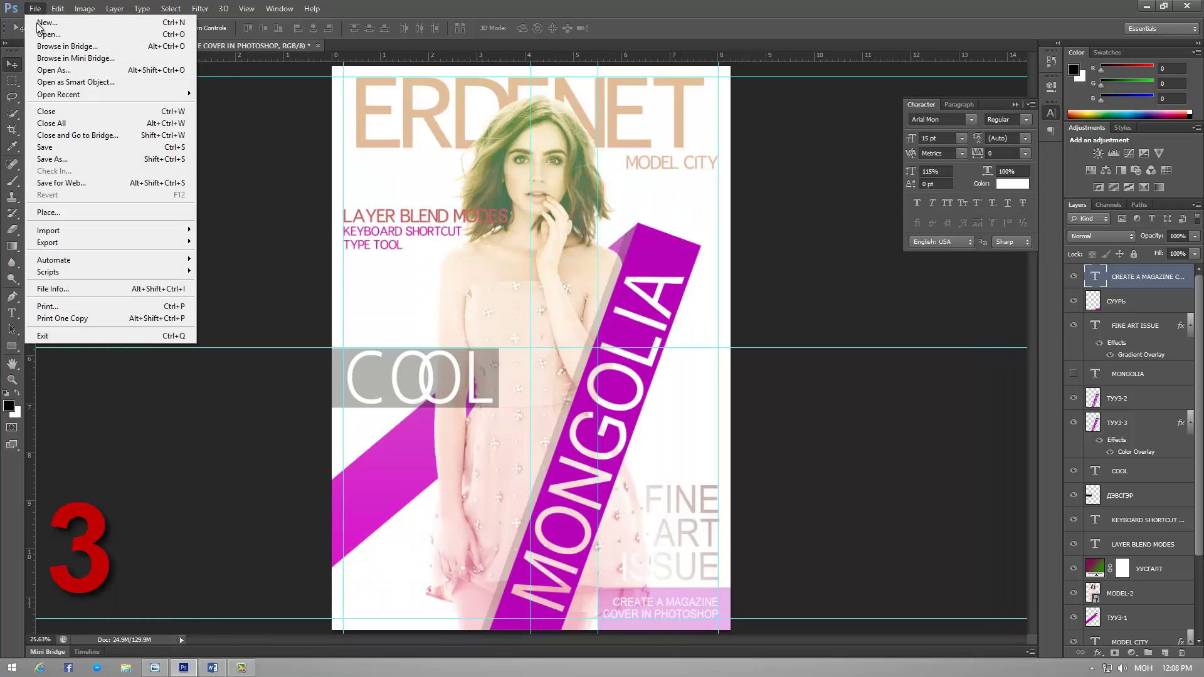
click(66, 209)
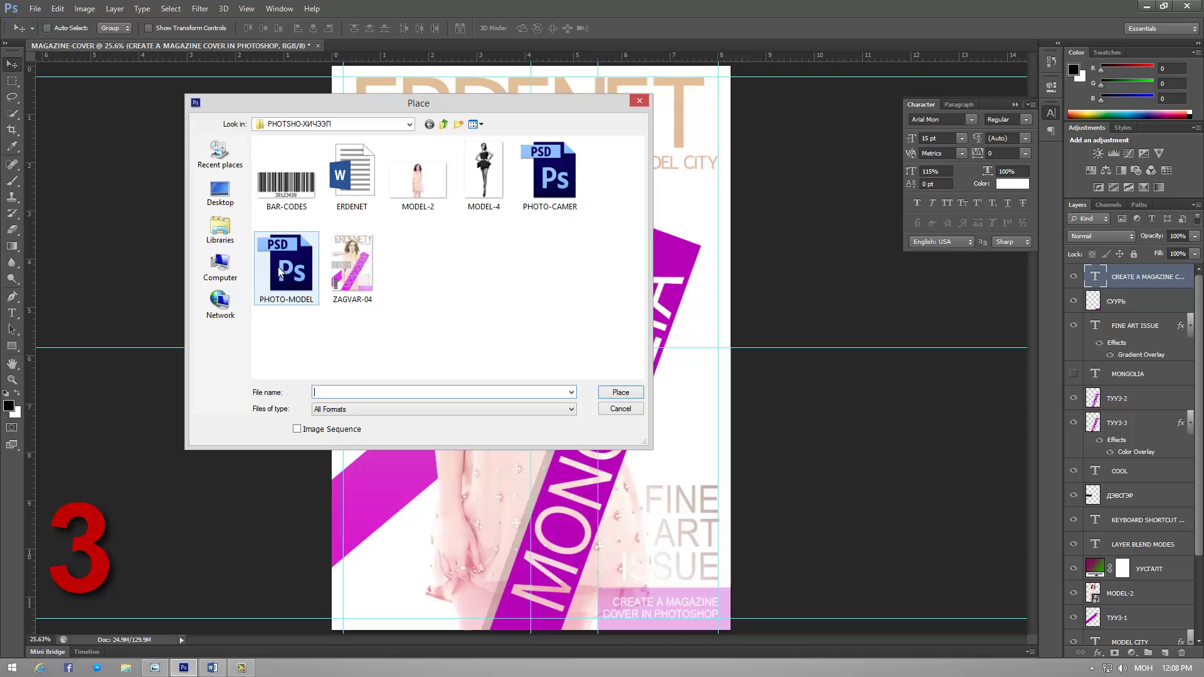
click(280, 195)
click(621, 394)
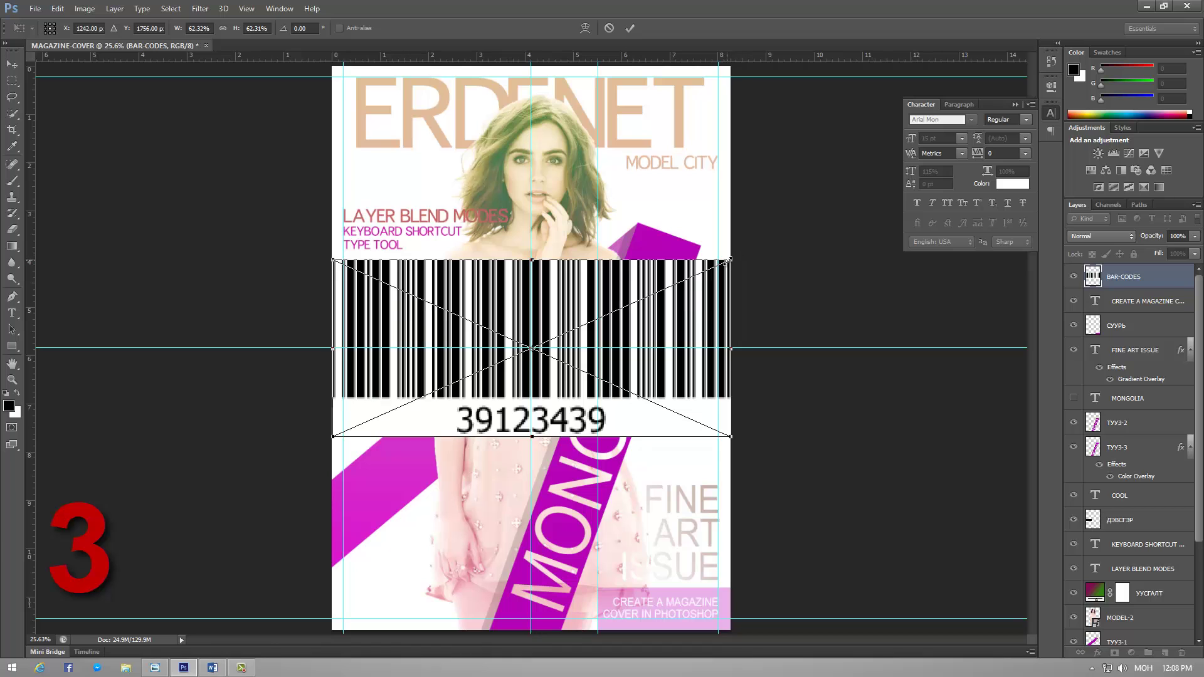
Step: Scale the placed barcode down to about 15.4% near the cover's lower-left area and rotate it 90° counterclockwise
drag(731, 259, 433, 540)
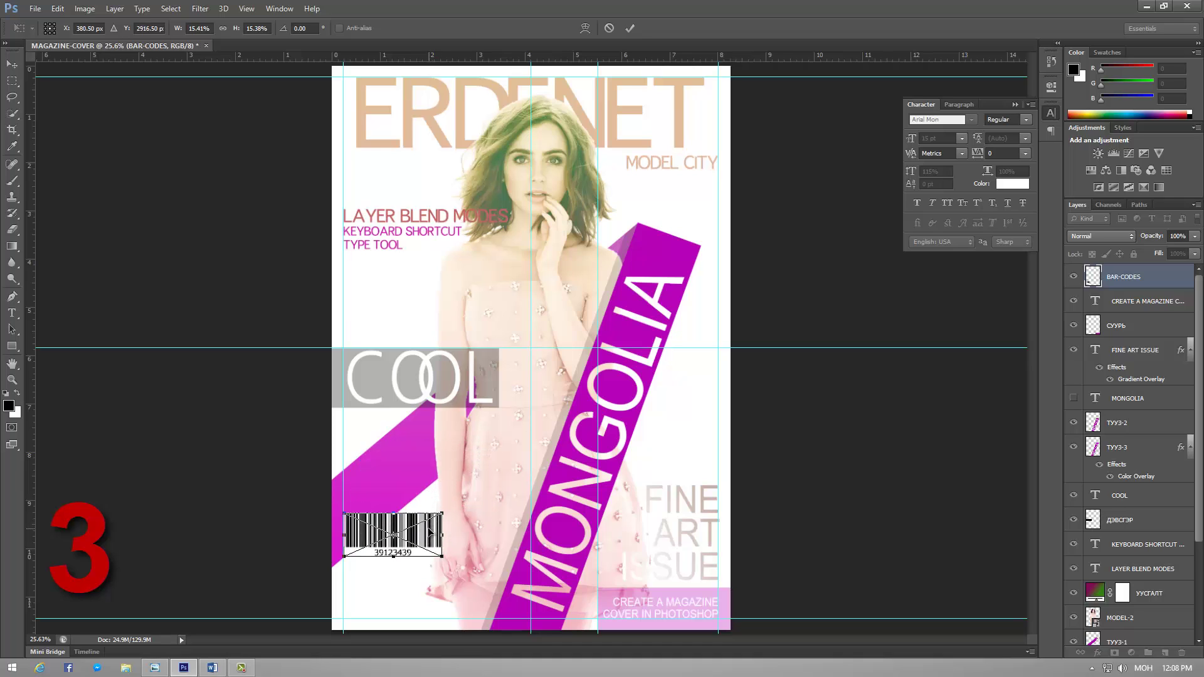
right_click(429, 529)
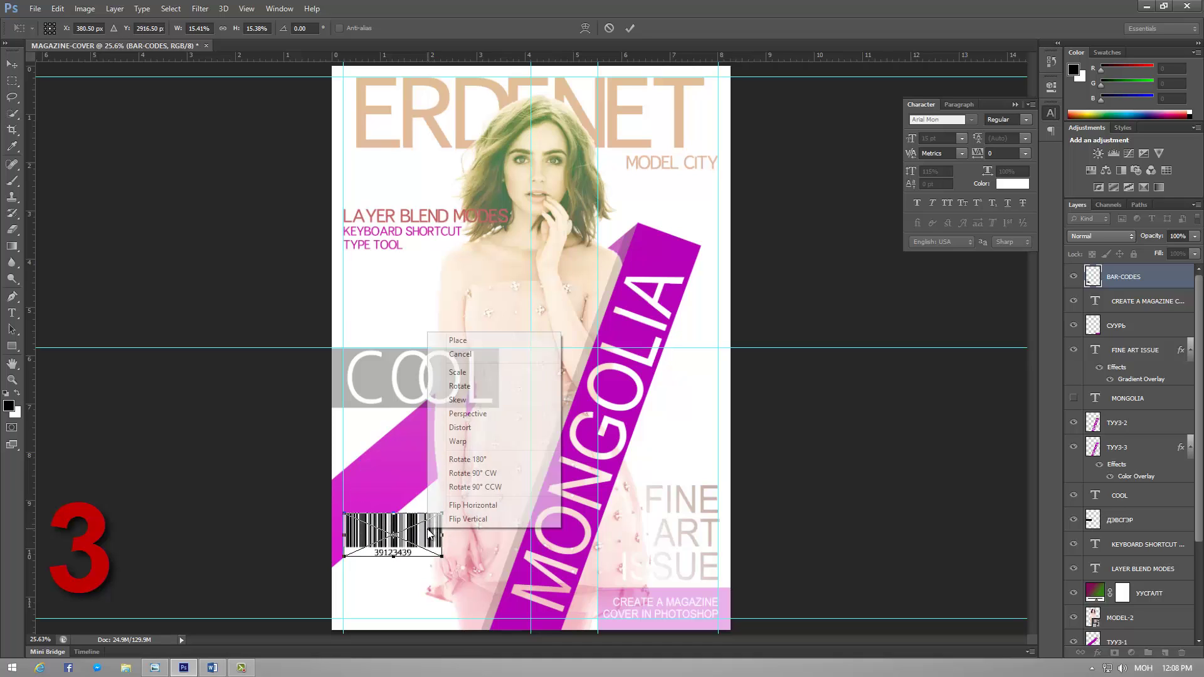
click(503, 488)
Step: Move the barcode into the cover's lower-left guide corner, enlarge it slightly to about 16.2% and commit the placement
drag(412, 542, 377, 574)
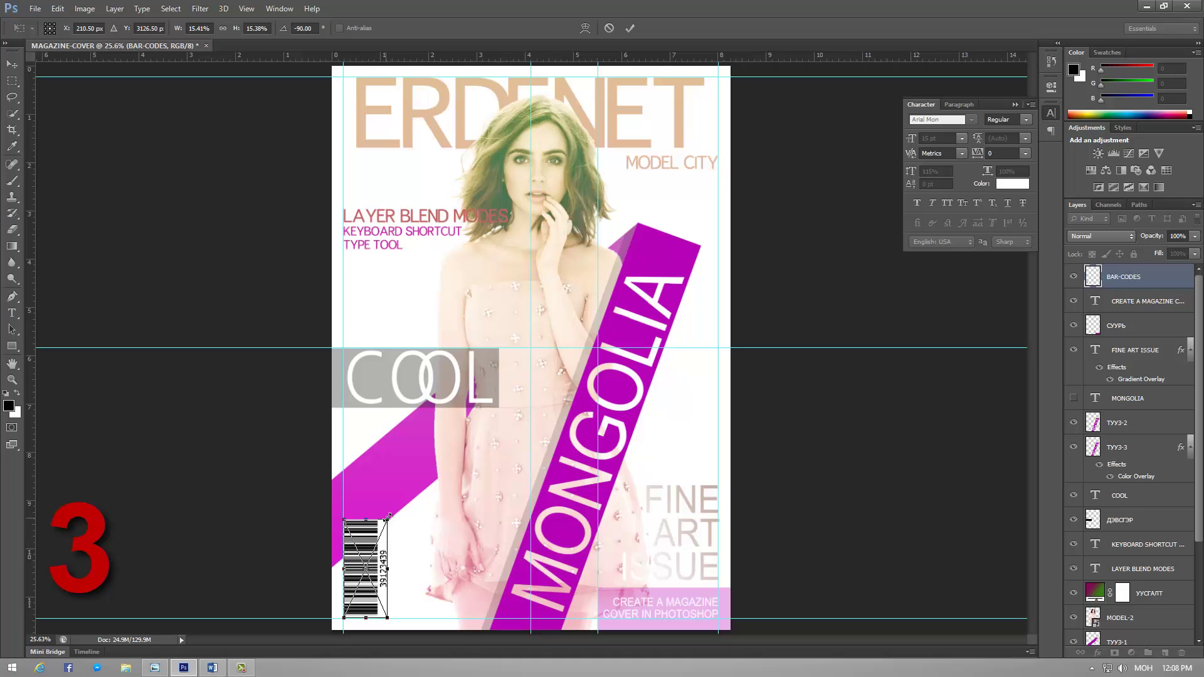
drag(389, 516, 391, 513)
click(634, 28)
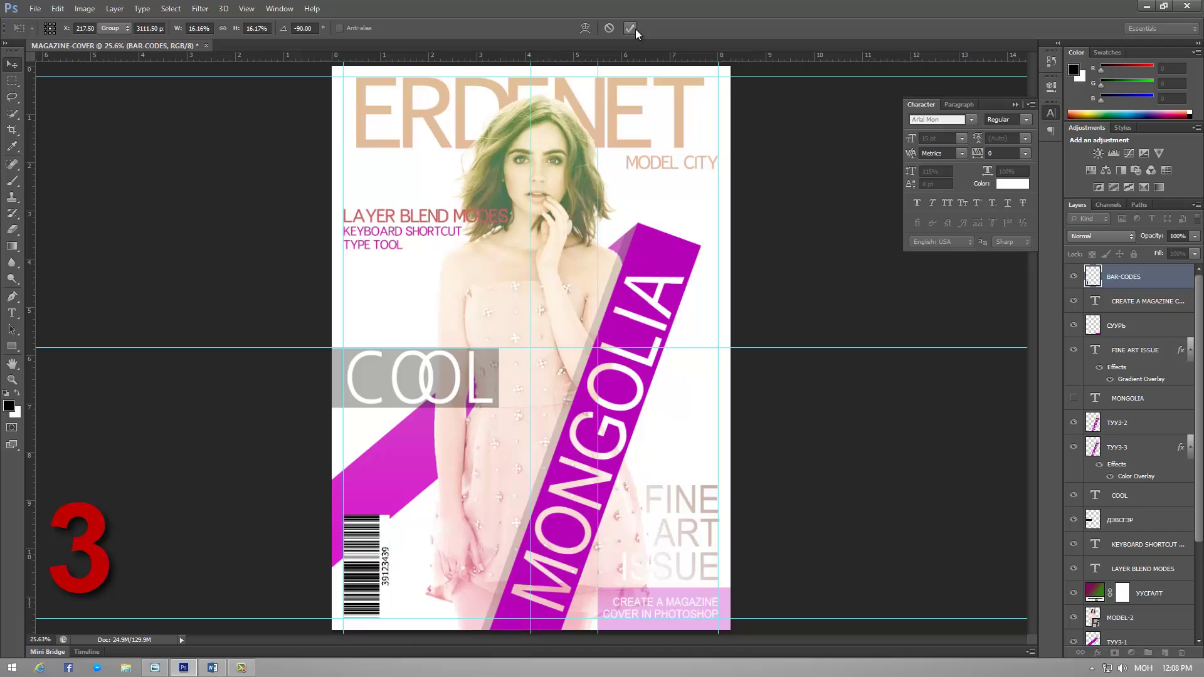